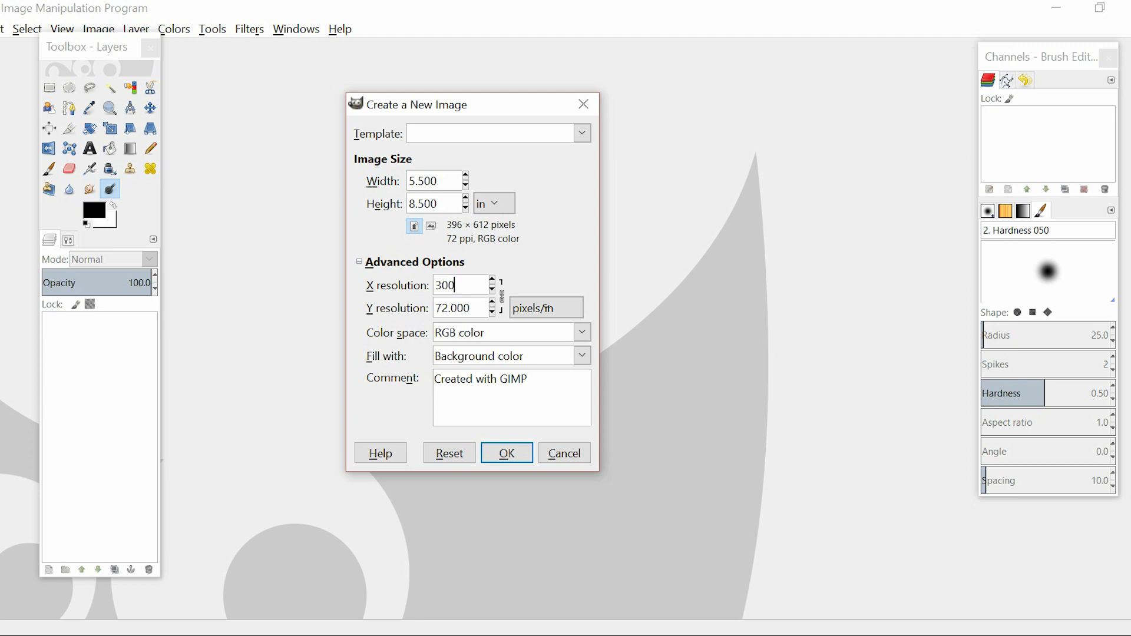
Create the new 5.5 × 8.5 in image with a resolution of 300 pixels/in
{"action": "key", "text": "Tab"}
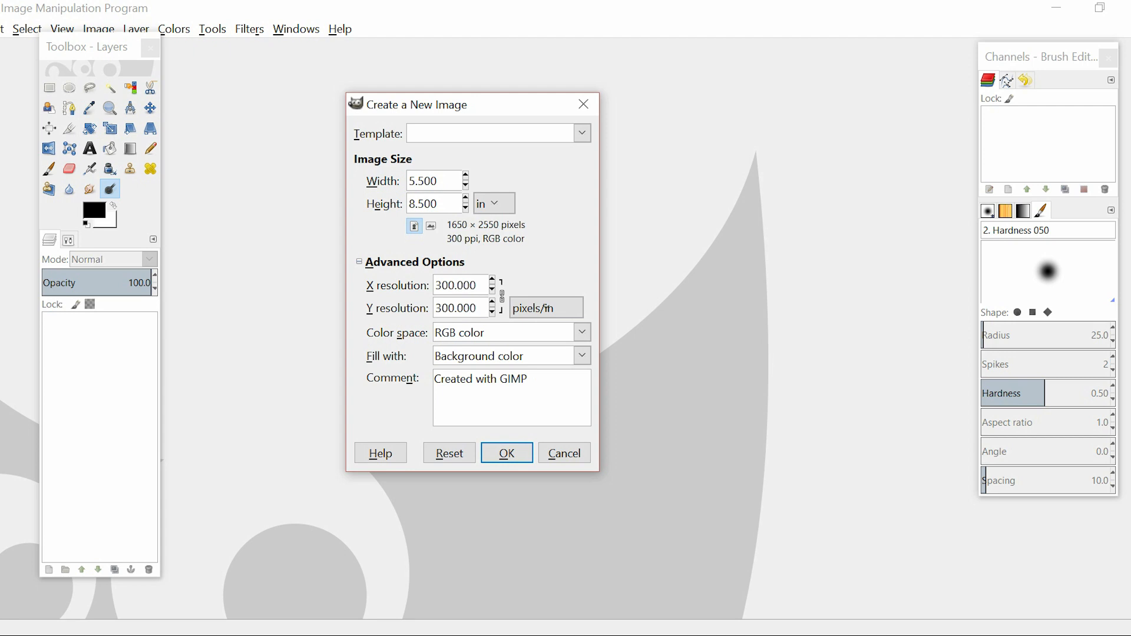
{"action": "key", "text": "Return"}
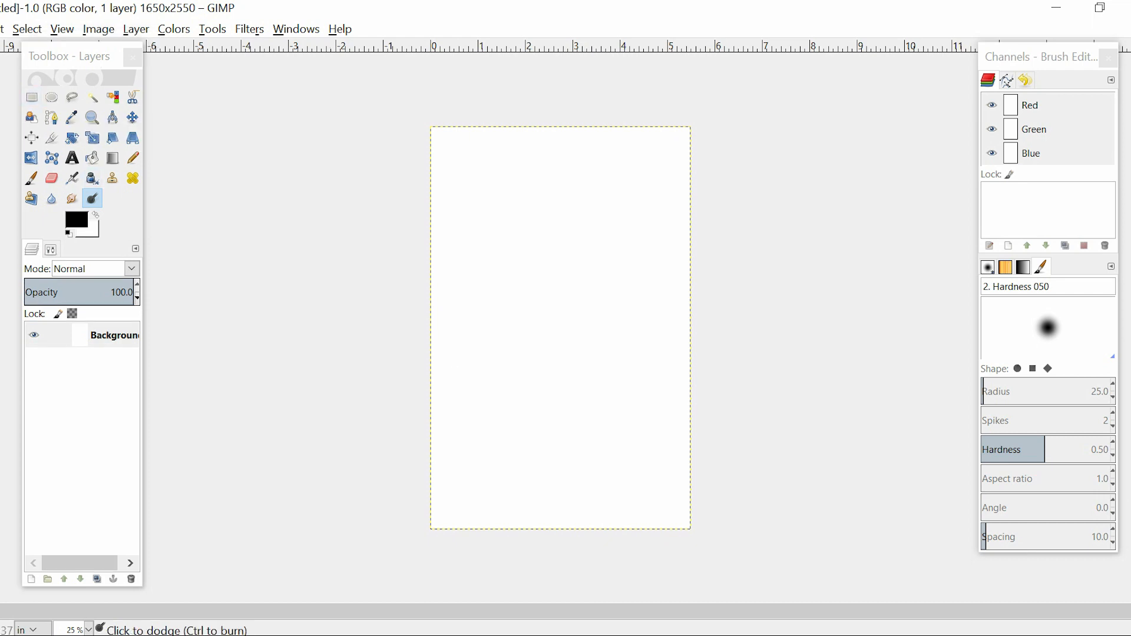
Open Yellow Door.jpg from the Stock Photos folder in Pictures as a new layer in the image
{"action": "left_click", "coordinate": [0, 29]}
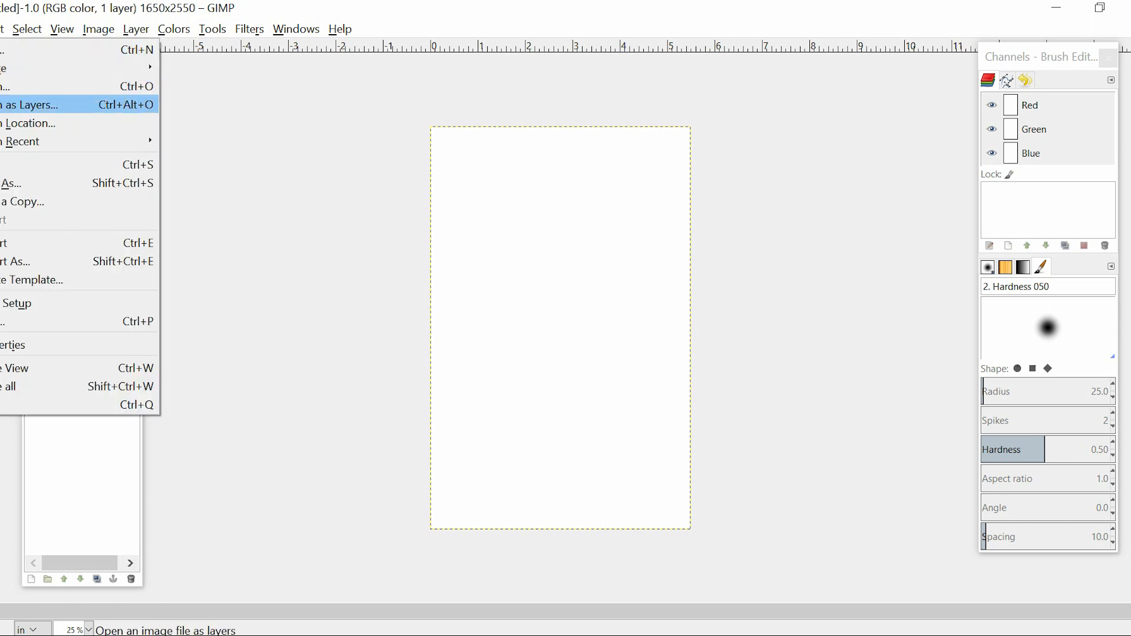
{"action": "left_click", "coordinate": [30, 105]}
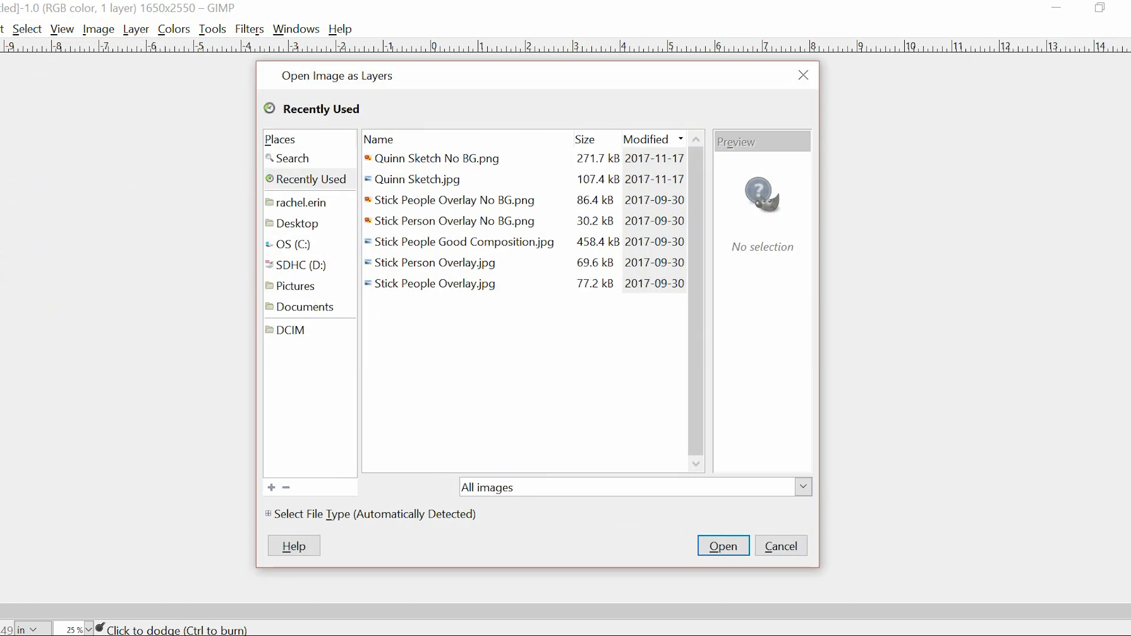
{"action": "left_click", "coordinate": [301, 203]}
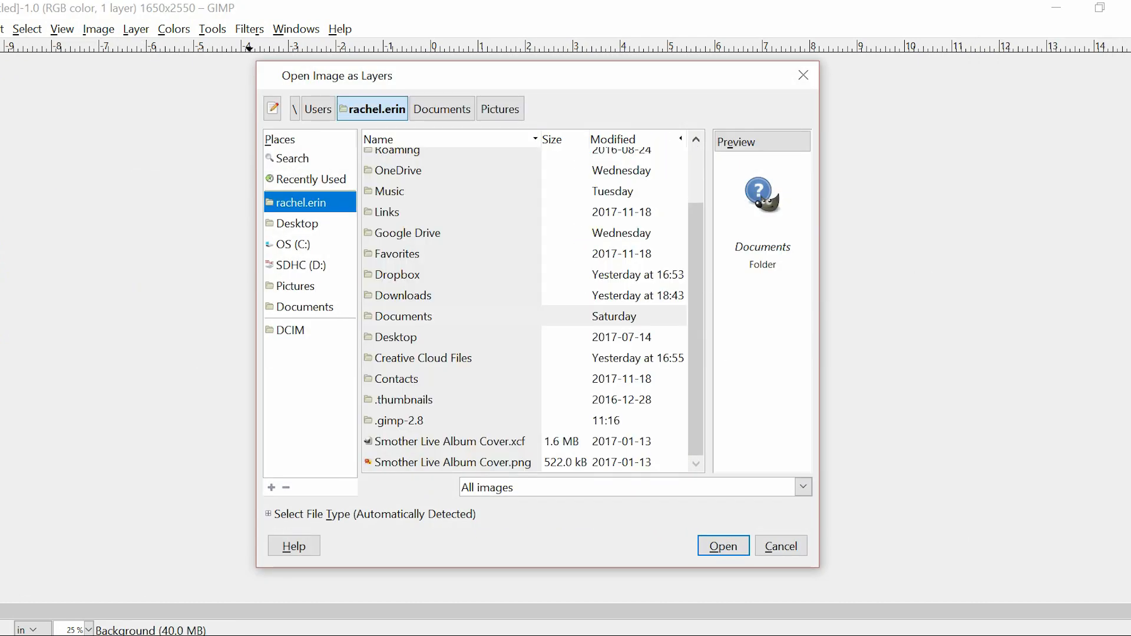
{"action": "left_click_drag", "start_coordinate": [696, 330], "coordinate": [696, 297]}
{"action": "left_click", "coordinate": [295, 287]}
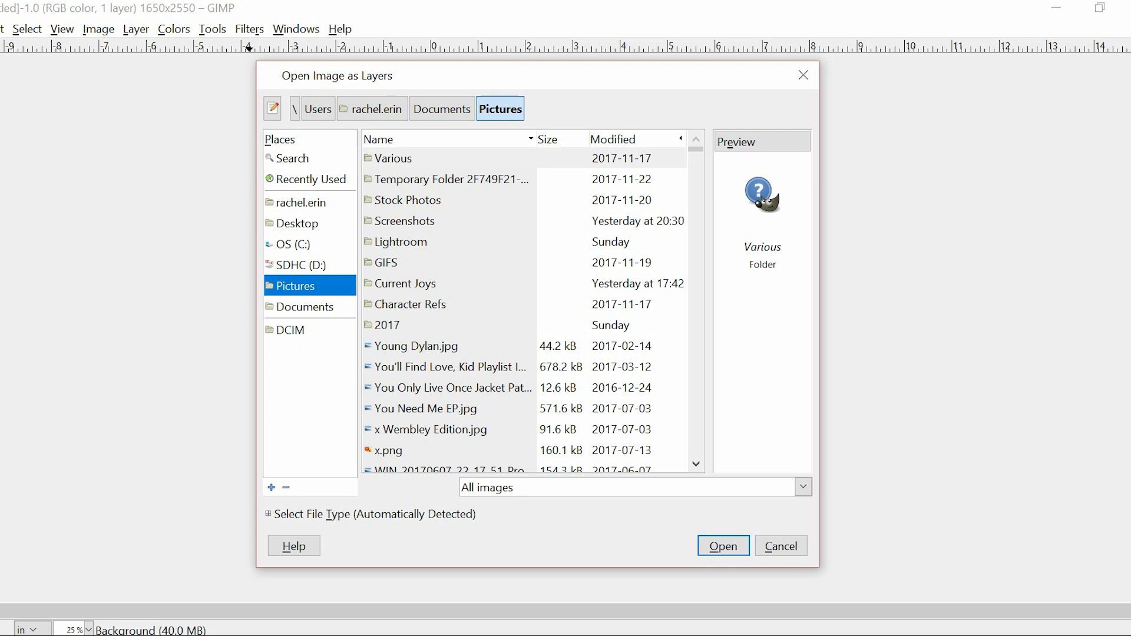
{"action": "double_click", "coordinate": [408, 200]}
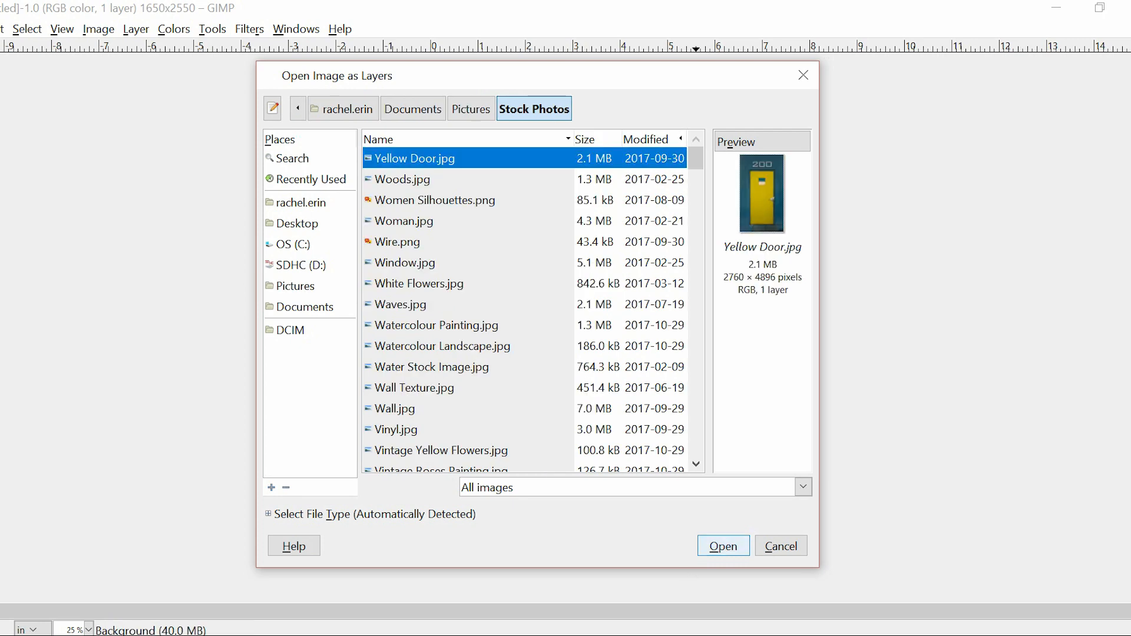
{"action": "left_click", "coordinate": [723, 546]}
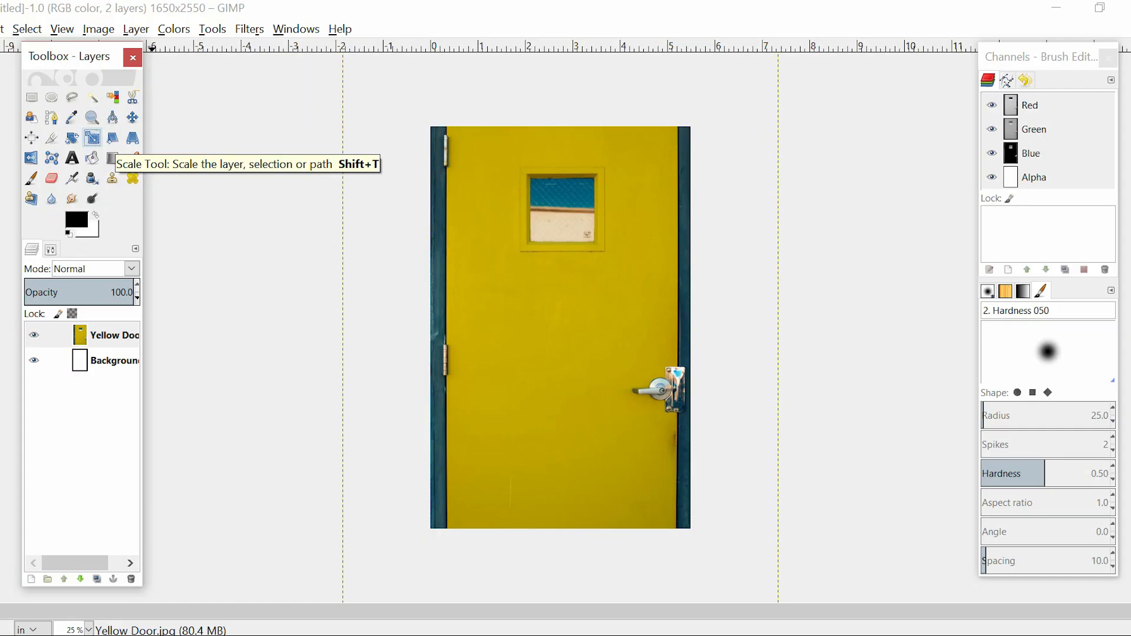
Try scaling the Yellow Door layer out of proportion to about 10.05 × 7.09 in, then reset the scaling
{"action": "left_click", "coordinate": [91, 148]}
{"action": "left_click", "coordinate": [525, 294]}
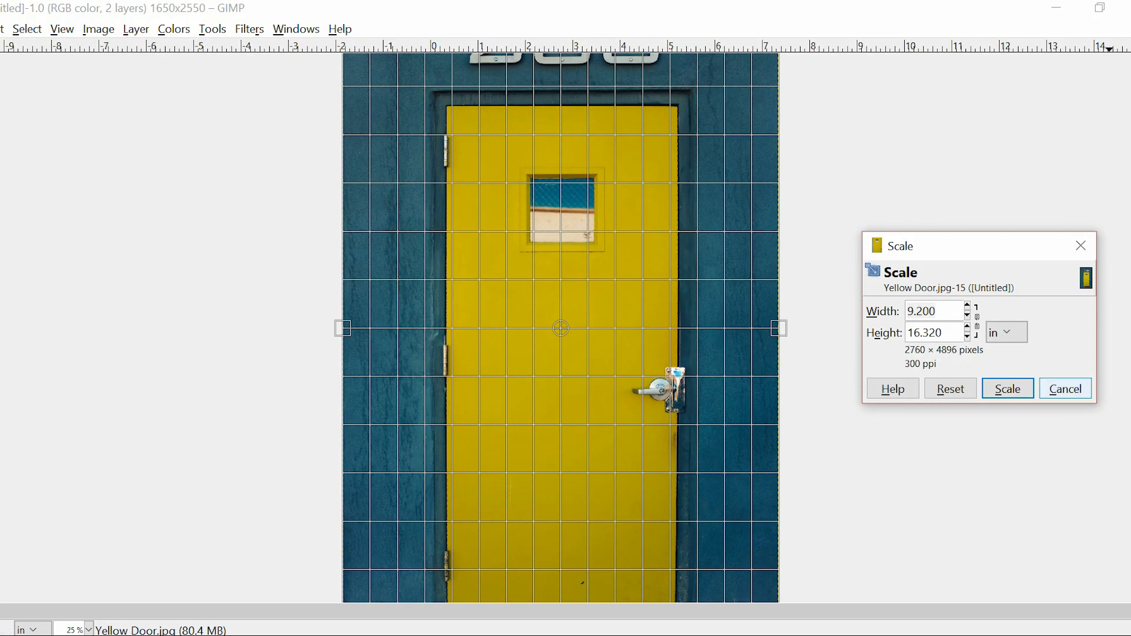
{"action": "left_click", "coordinate": [1066, 389]}
{"action": "key", "text": "minus"}
{"action": "key", "text": "minus"}
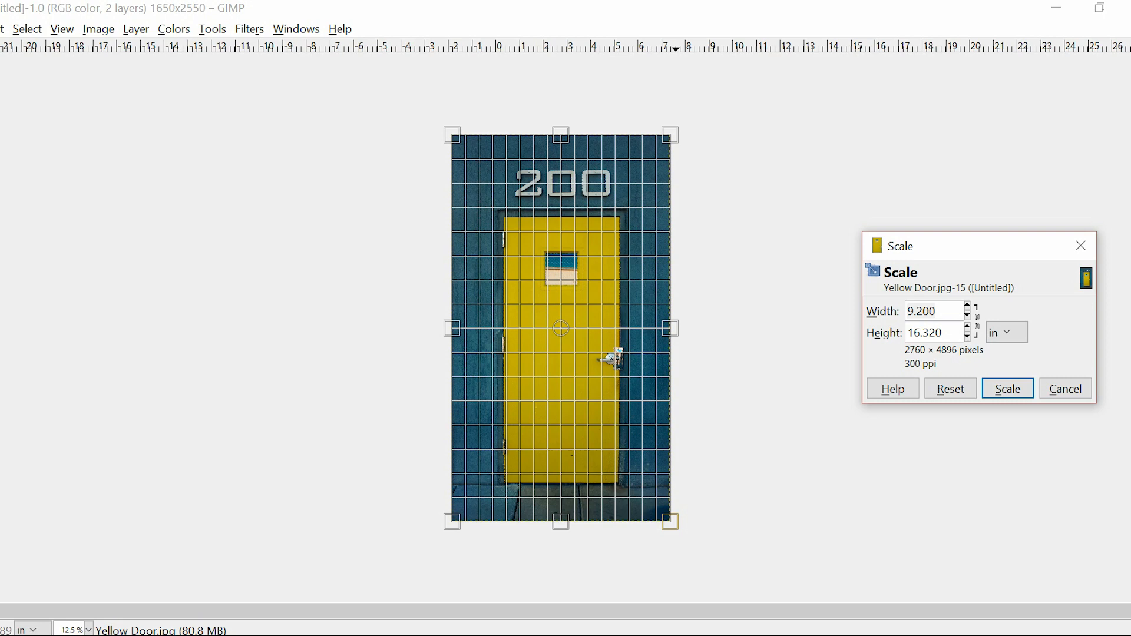
{"action": "key", "text": "Tab"}
{"action": "left_click_drag", "start_coordinate": [671, 521], "coordinate": [591, 382]}
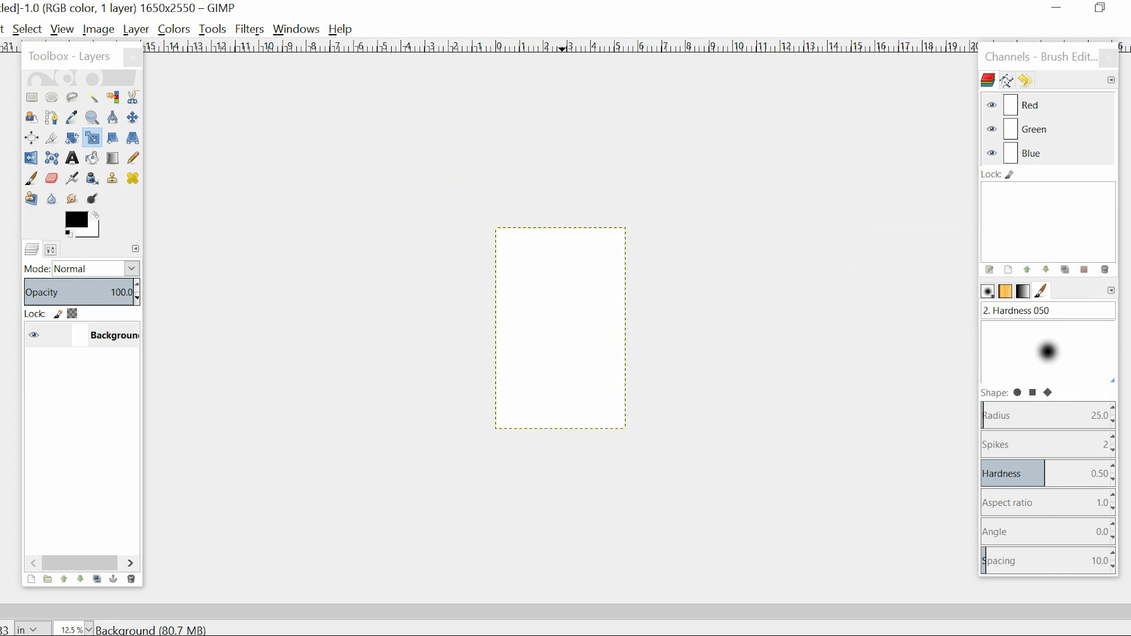
{"action": "key", "text": "ctrl+y"}
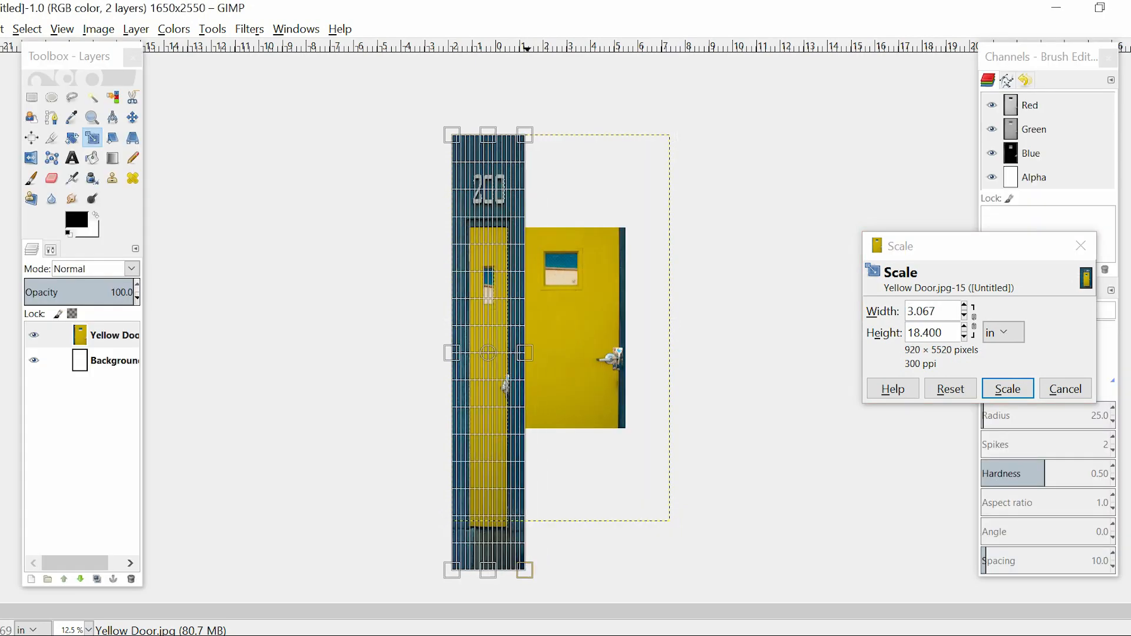
{"action": "left_click_drag", "start_coordinate": [525, 571], "coordinate": [691, 303]}
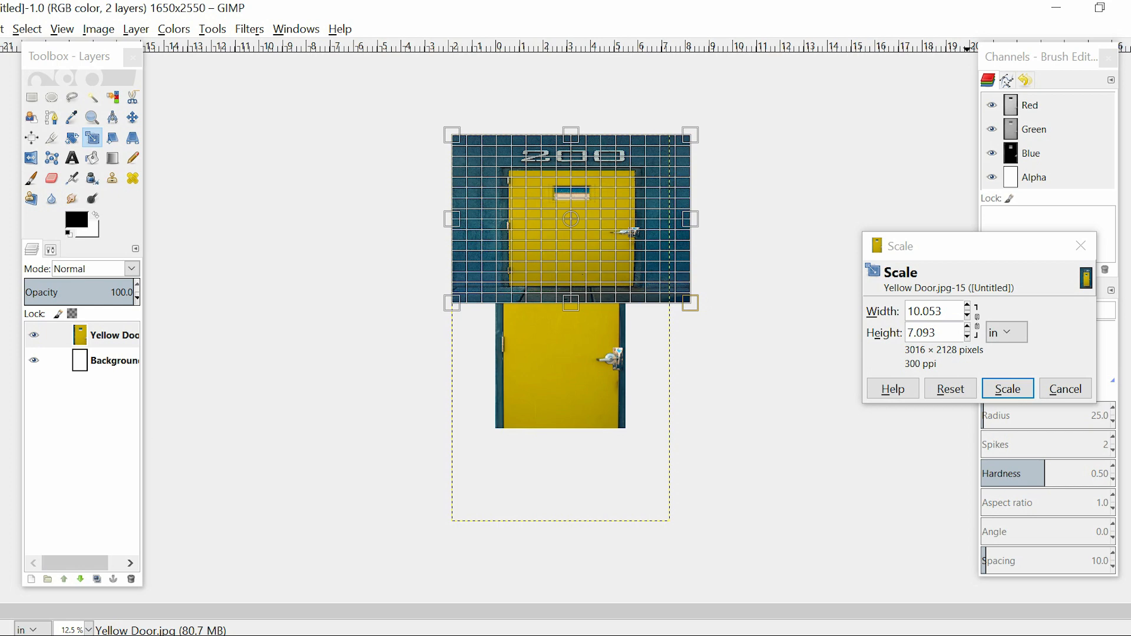
{"action": "left_click", "coordinate": [950, 389]}
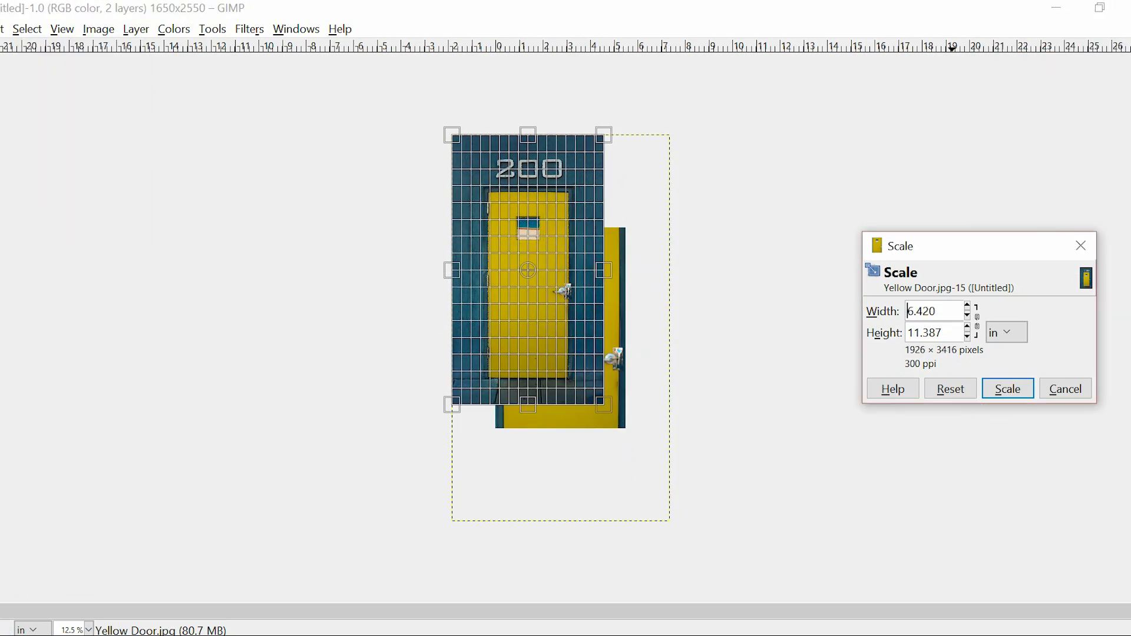
Scale the Yellow Door layer proportionally to 6.420 × 11.387 in and move it to centre the door on the page
{"action": "key", "text": "Return"}
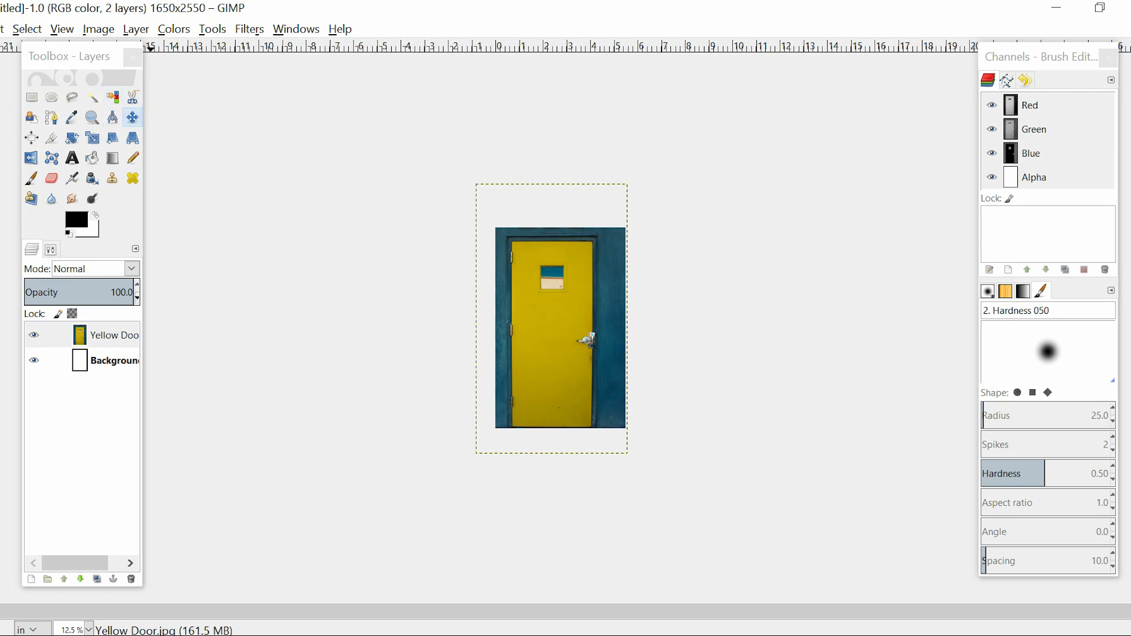
{"action": "left_click_drag", "start_coordinate": [552, 320], "coordinate": [560, 316]}
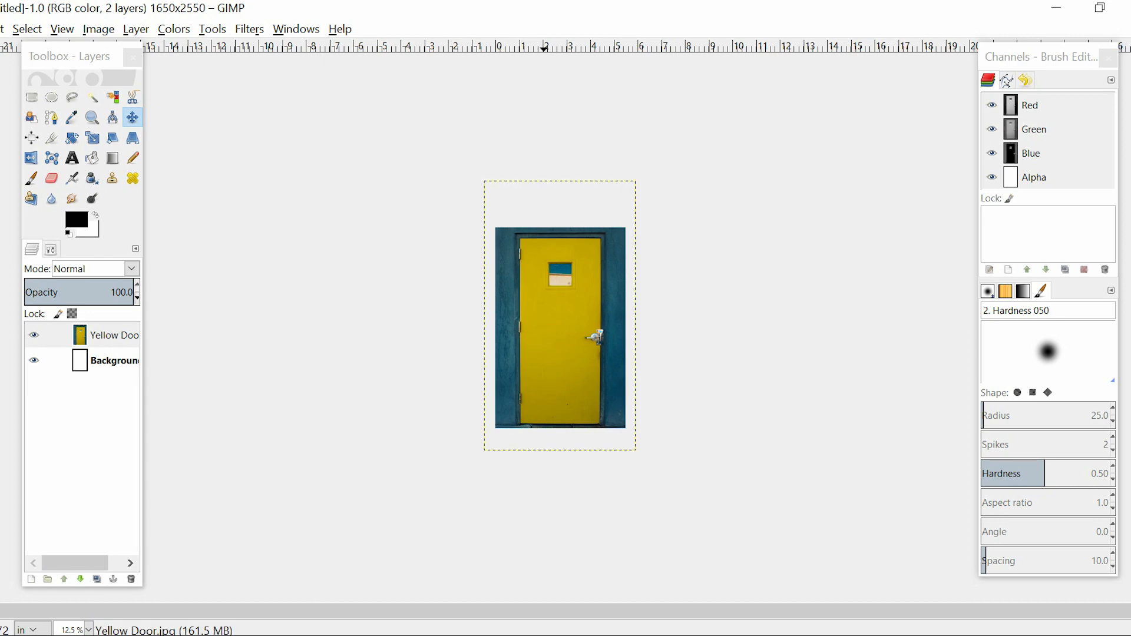
Scale the Yellow Door layer down further in proportion and reposition it so the 200 above the door fits on the page
{"action": "left_click", "coordinate": [92, 138]}
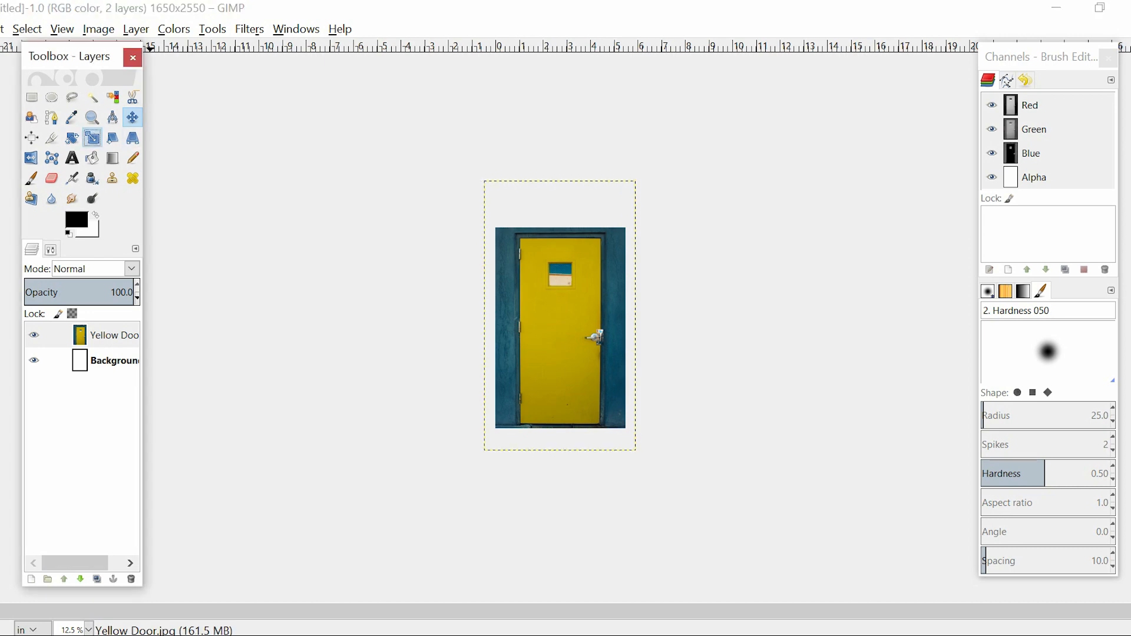
{"action": "left_click", "coordinate": [555, 306]}
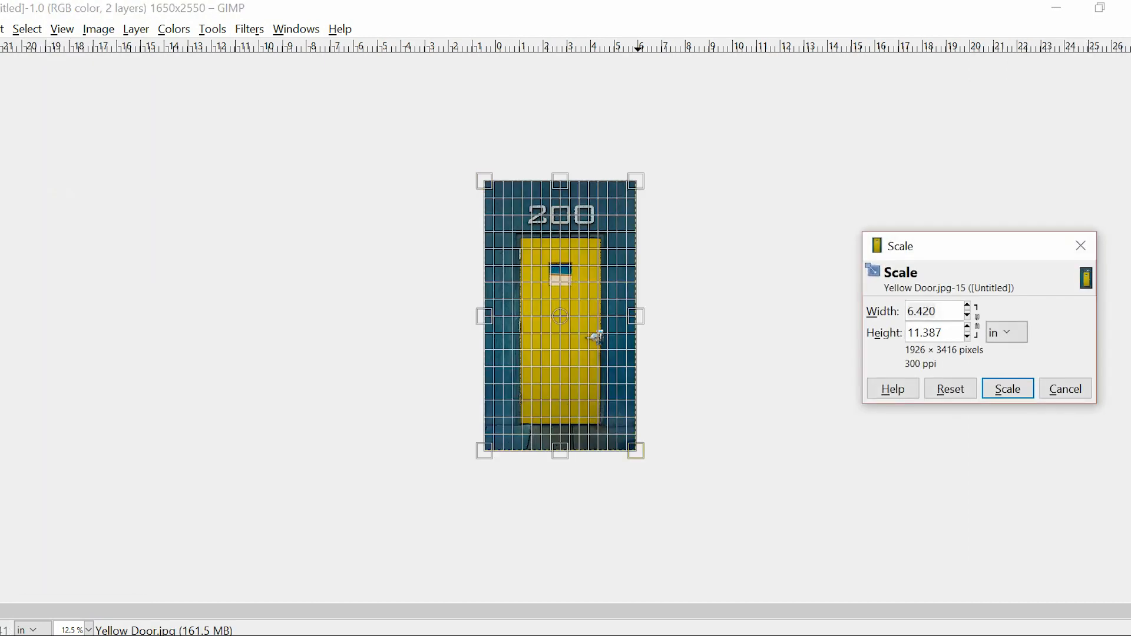
{"action": "left_click_drag", "start_coordinate": [637, 451], "coordinate": [609, 402]}
{"action": "key", "text": "Return"}
{"action": "key", "text": "m"}
{"action": "left_click_drag", "start_coordinate": [577, 308], "coordinate": [573, 347]}
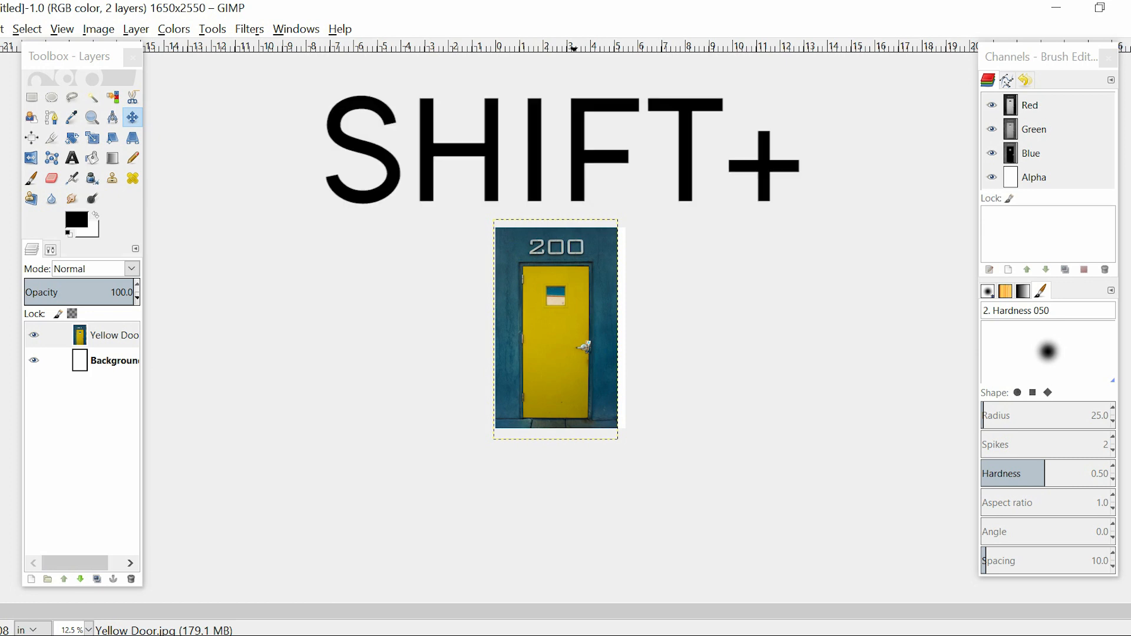
Try a brightness of -80 and a contrast of -99 on the Yellow Door layer, then discard the adjustment
{"action": "key", "text": "shift+plus"}
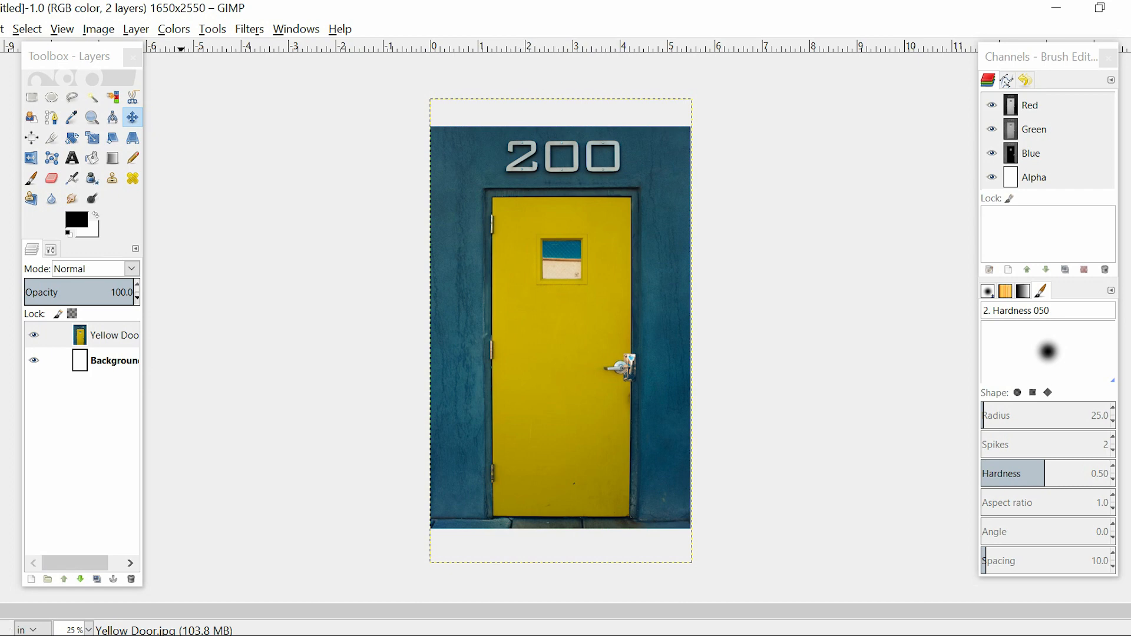
{"action": "left_click", "coordinate": [174, 29]}
{"action": "key", "text": "Escape"}
{"action": "key", "text": "Tab"}
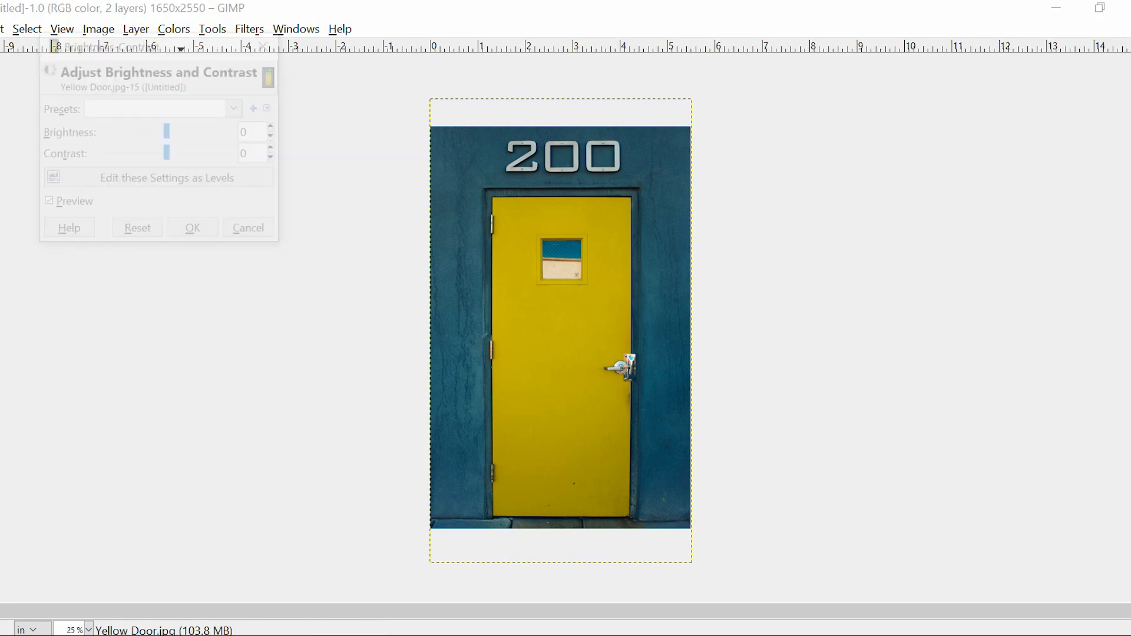
{"action": "left_click_drag", "start_coordinate": [167, 131], "coordinate": [116, 154]}
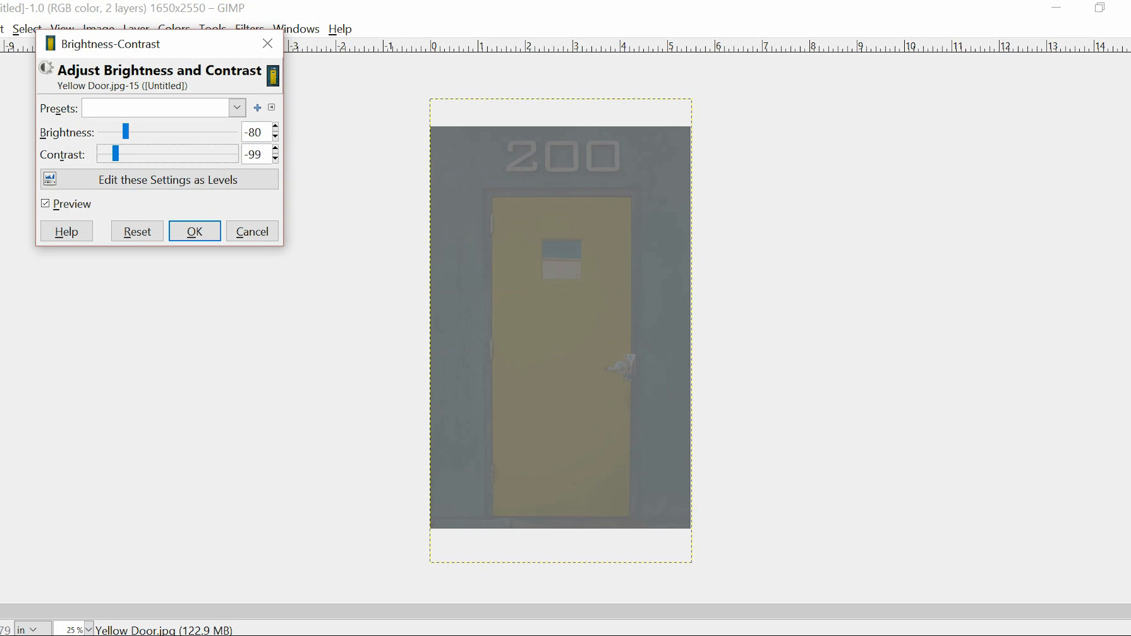
{"action": "left_click", "coordinate": [252, 231]}
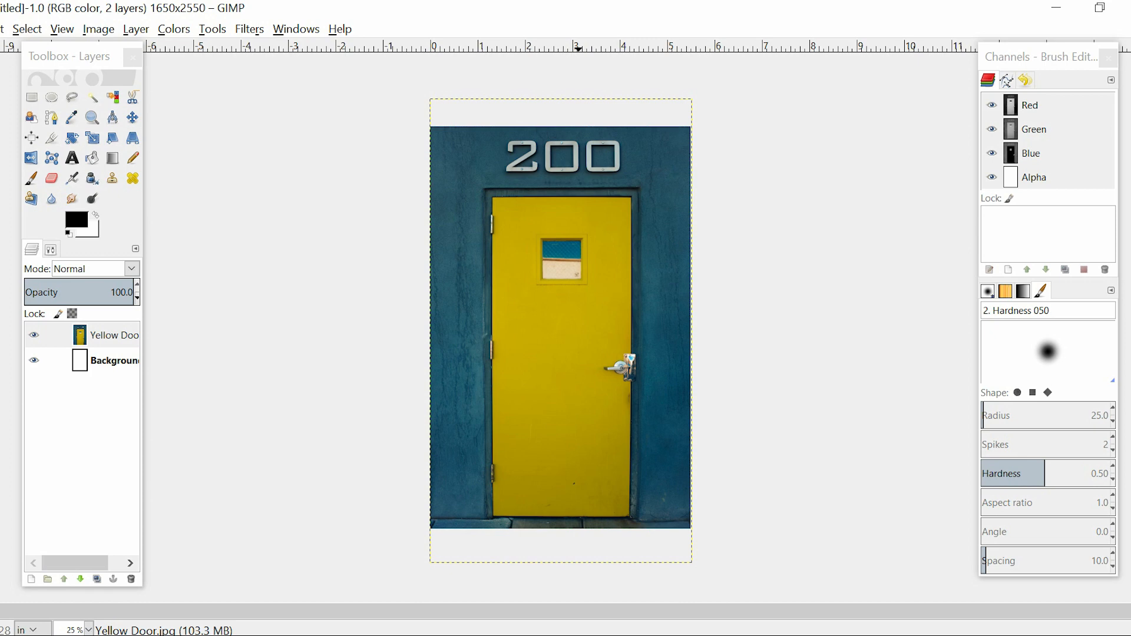
Choose the Clone tool and enlarge its brush until it is about as tall as the 200 numerals
{"action": "scroll", "coordinate": [579, 170], "scroll_direction": "up", "scroll_amount": 3}
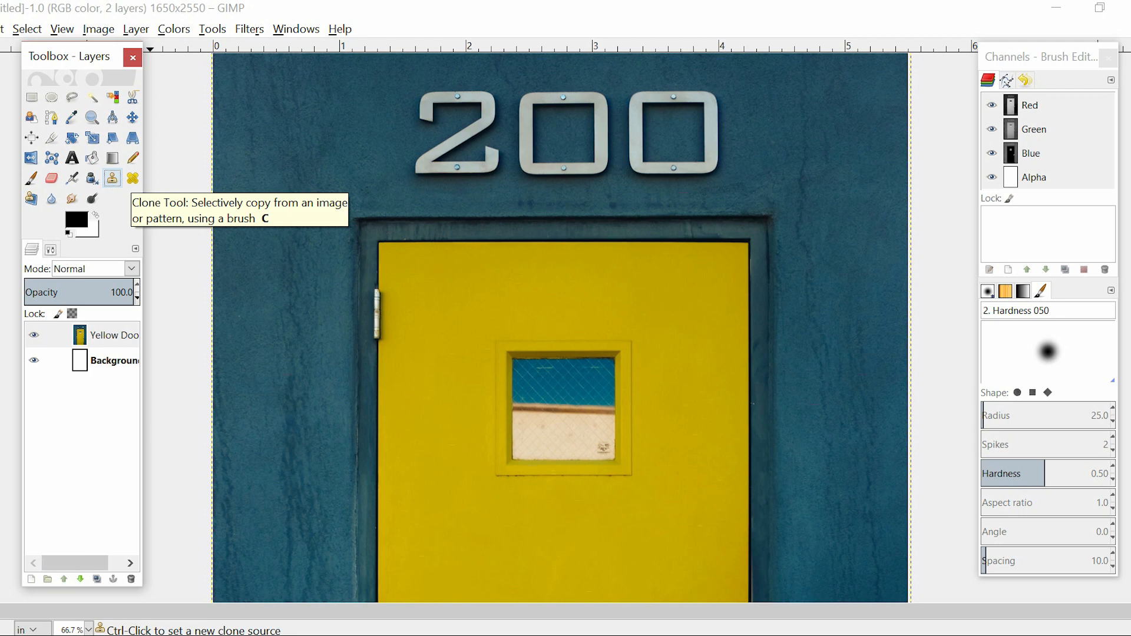
{"action": "key", "text": "bracketright"}
{"action": "key", "text": "bracketright"}
{"action": "key", "text": "bracketright"}
{"action": "key", "text": "bracketright"}
{"action": "key", "text": "bracketright"}
{"action": "key", "text": "bracketright"}
{"action": "key", "text": "bracketright"}
{"action": "key", "text": "bracketright"}
{"action": "key", "text": "bracketright"}
{"action": "key", "text": "bracketright"}
{"action": "key", "text": "bracketright"}
{"action": "key", "text": "bracketright"}
{"action": "key", "text": "bracketright"}
{"action": "key", "text": "bracketright"}
{"action": "key", "text": "bracketright"}
{"action": "key", "text": "bracketright"}
{"action": "key", "text": "bracketright"}
{"action": "key", "text": "bracketright"}
{"action": "key", "text": "bracketright"}
{"action": "key", "text": "bracketright"}
{"action": "key", "text": "bracketright"}
{"action": "key", "text": "bracketright"}
{"action": "key", "text": "bracketright"}
{"action": "key", "text": "bracketright"}
{"action": "key", "text": "bracketright"}
{"action": "key", "text": "bracketright"}
{"action": "key", "text": "bracketright"}
{"action": "key", "text": "bracketright"}
{"action": "key", "text": "bracketright"}
{"action": "key", "text": "bracketright"}
{"action": "key", "text": "bracketright"}
{"action": "key", "text": "bracketright"}
{"action": "key", "text": "bracketright"}
{"action": "key", "text": "bracketright"}
{"action": "key", "text": "bracketright"}
{"action": "key", "text": "bracketright"}
{"action": "key", "text": "bracketright"}
{"action": "key", "text": "bracketright"}
{"action": "key", "text": "bracketright"}
{"action": "key", "text": "bracketright"}
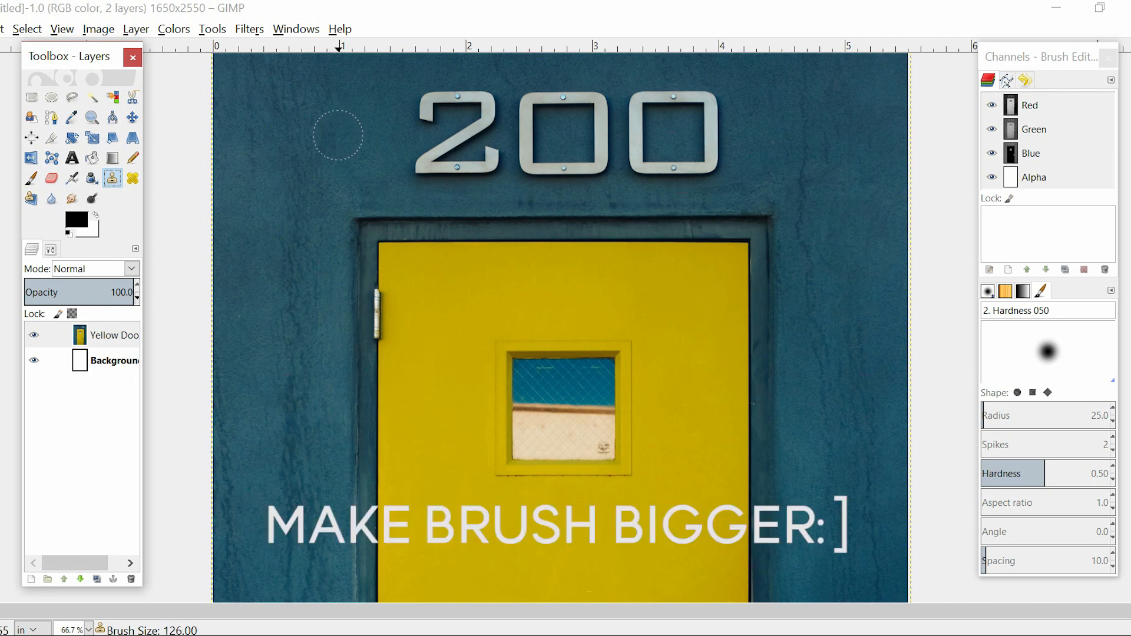
{"action": "key", "text": "bracketright"}
{"action": "key", "text": "bracketright"}
{"action": "key", "text": "bracketright"}
{"action": "key", "text": "bracketright"}
{"action": "key", "text": "bracketright"}
{"action": "key", "text": "bracketright"}
{"action": "key", "text": "bracketright"}
{"action": "key", "text": "bracketright"}
{"action": "key", "text": "bracketright"}
{"action": "key", "text": "bracketright"}
{"action": "key", "text": "bracketright"}
{"action": "key", "text": "bracketright"}
{"action": "key", "text": "bracketright"}
{"action": "key", "text": "bracketright"}
{"action": "key", "text": "bracketright"}
{"action": "key", "text": "bracketright"}
{"action": "key", "text": "bracketright"}
{"action": "key", "text": "bracketright"}
{"action": "key", "text": "bracketright"}
{"action": "key", "text": "bracketright"}
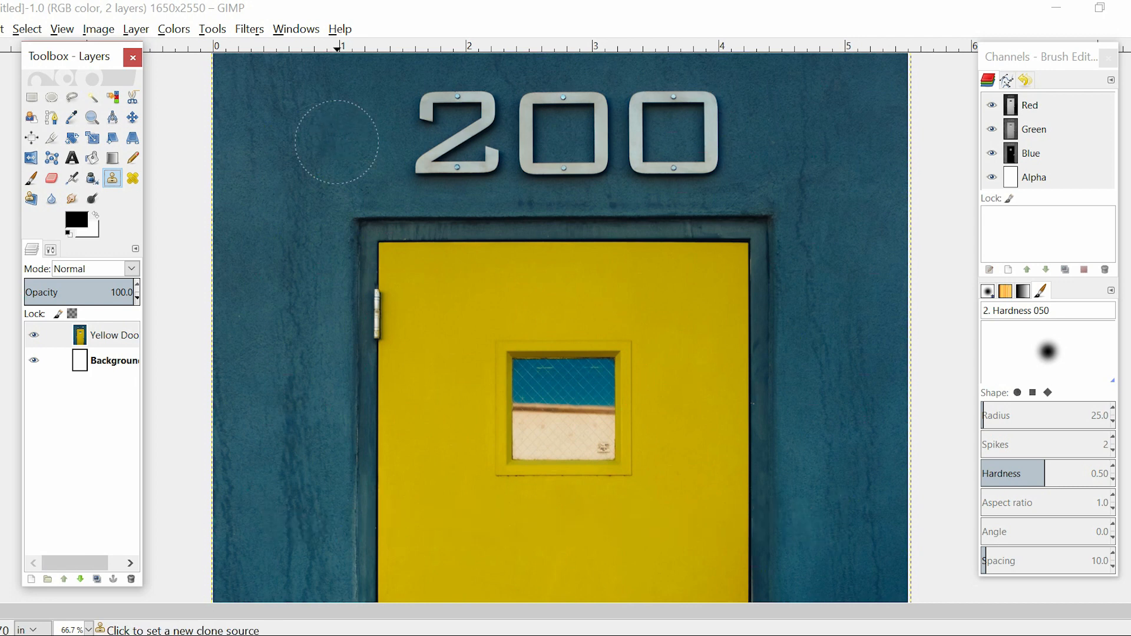
Try cloning the blue wall beside the numerals over the lower part of the 2, then undo the stroke
{"action": "left_click", "coordinate": [337, 142], "text": "ctrl"}
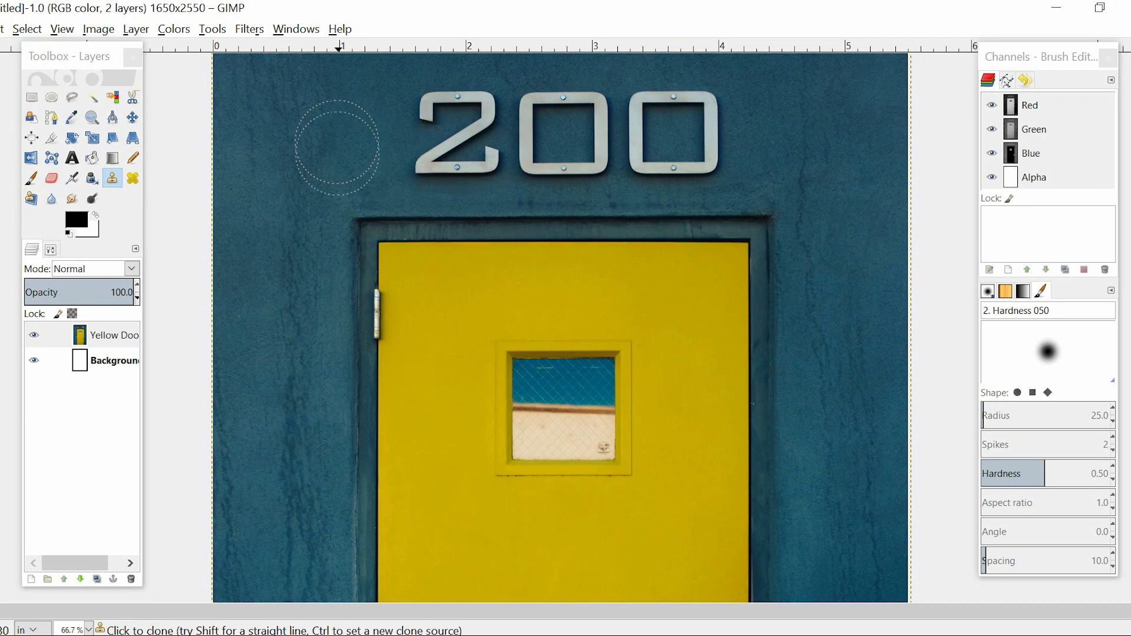
{"action": "left_click", "coordinate": [434, 160]}
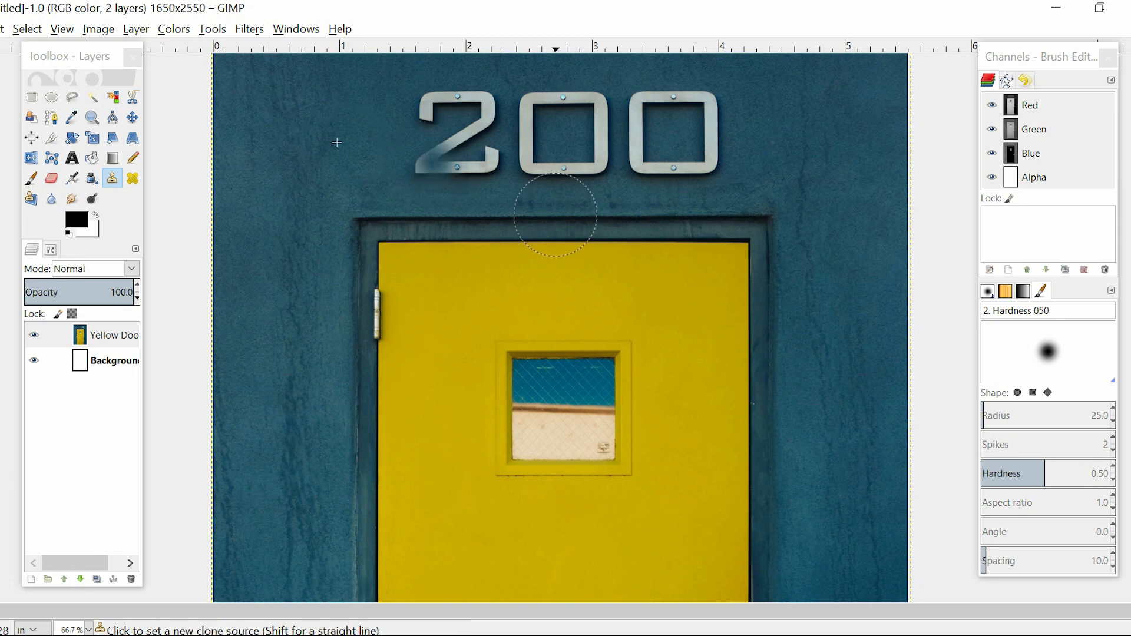
{"action": "key", "text": "ctrl+z"}
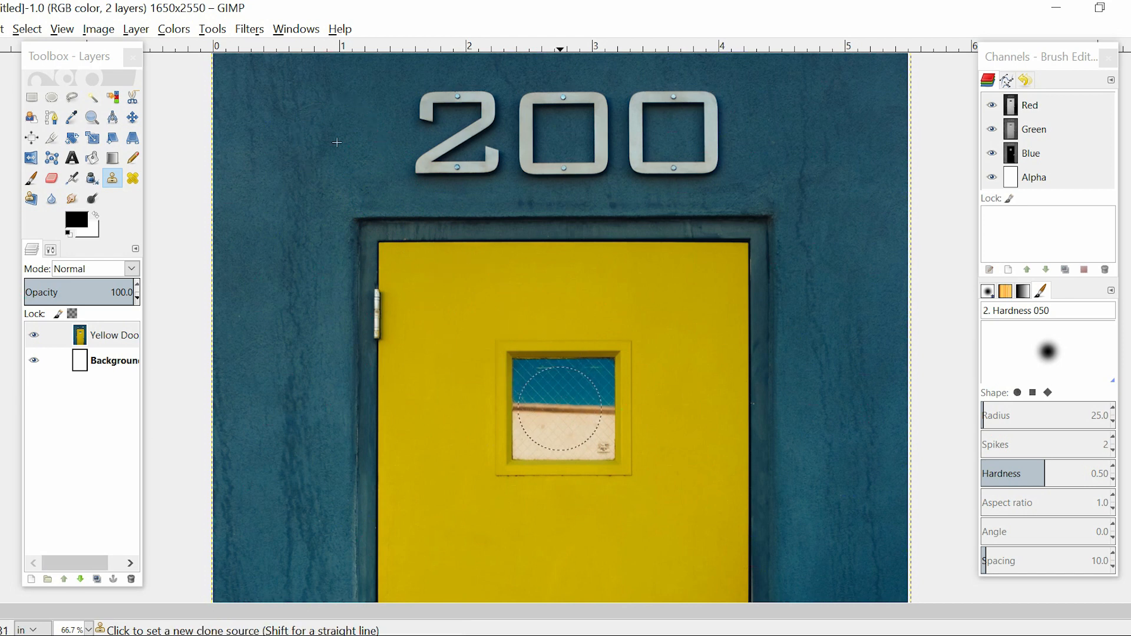
Try cloning the door's window onto the middle digit of the 200, then undo the stroke
{"action": "left_click", "coordinate": [560, 408], "text": "ctrl"}
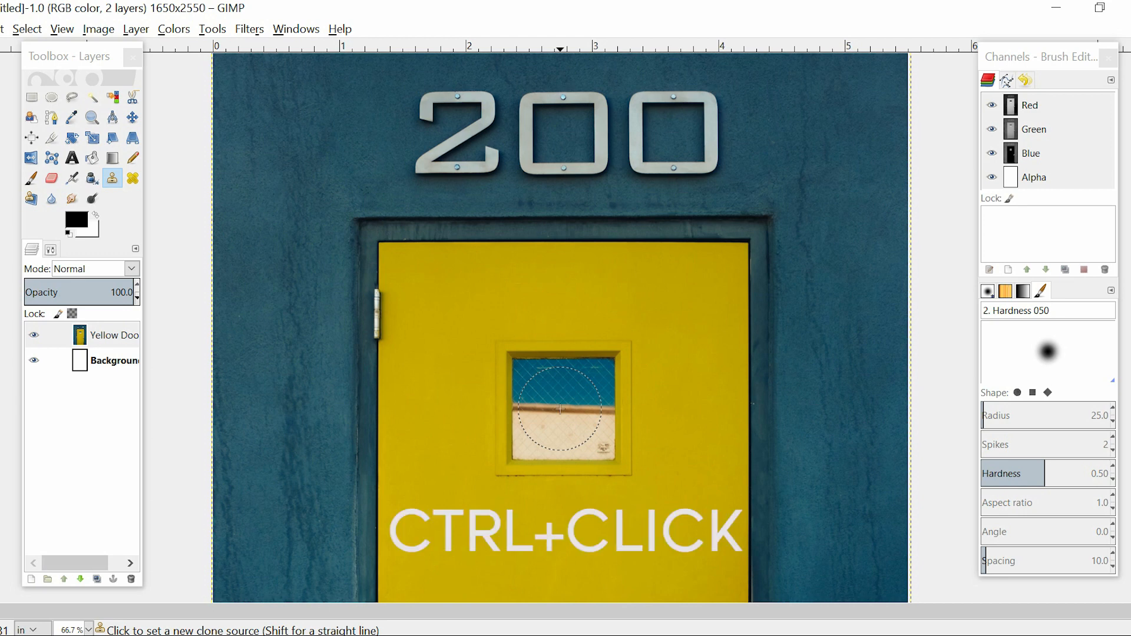
{"action": "left_click", "coordinate": [556, 142]}
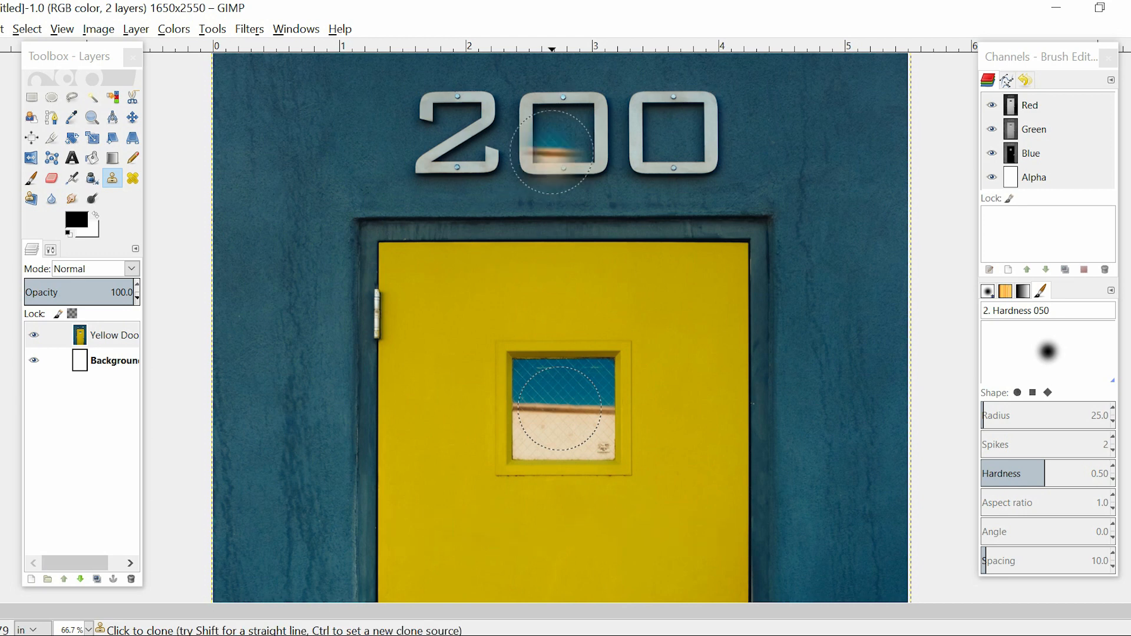
{"action": "key", "text": "ctrl+z"}
Try cloning the window onto four spots of the yellow door, then undo those strokes
{"action": "left_click", "coordinate": [442, 326]}
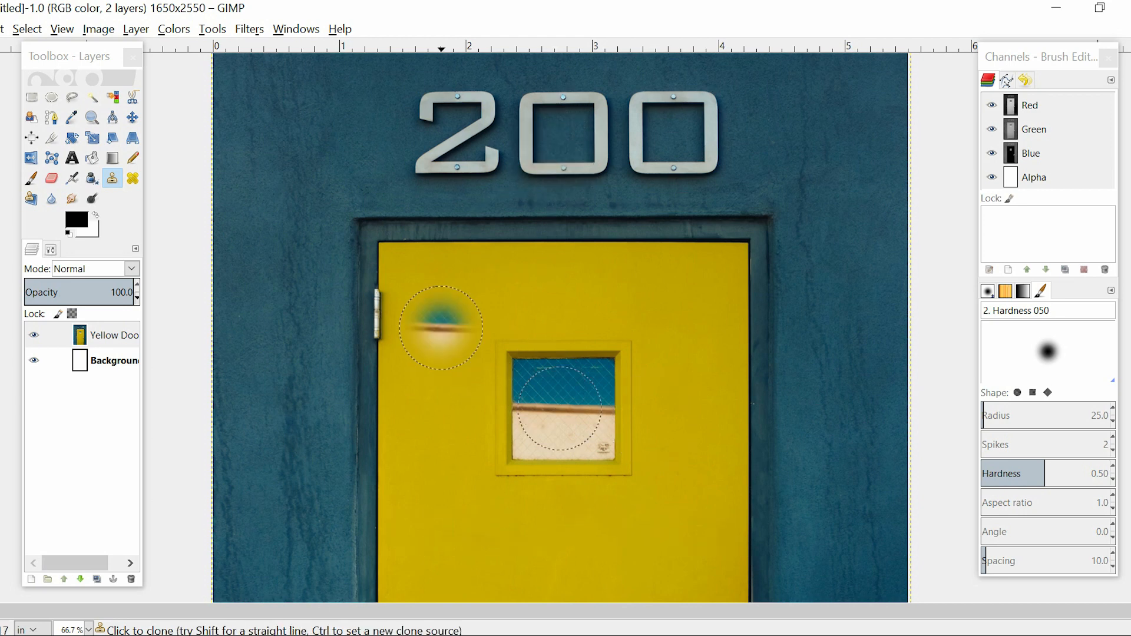
{"action": "left_click", "coordinate": [554, 298]}
{"action": "left_click", "coordinate": [455, 462]}
{"action": "left_click", "coordinate": [603, 563]}
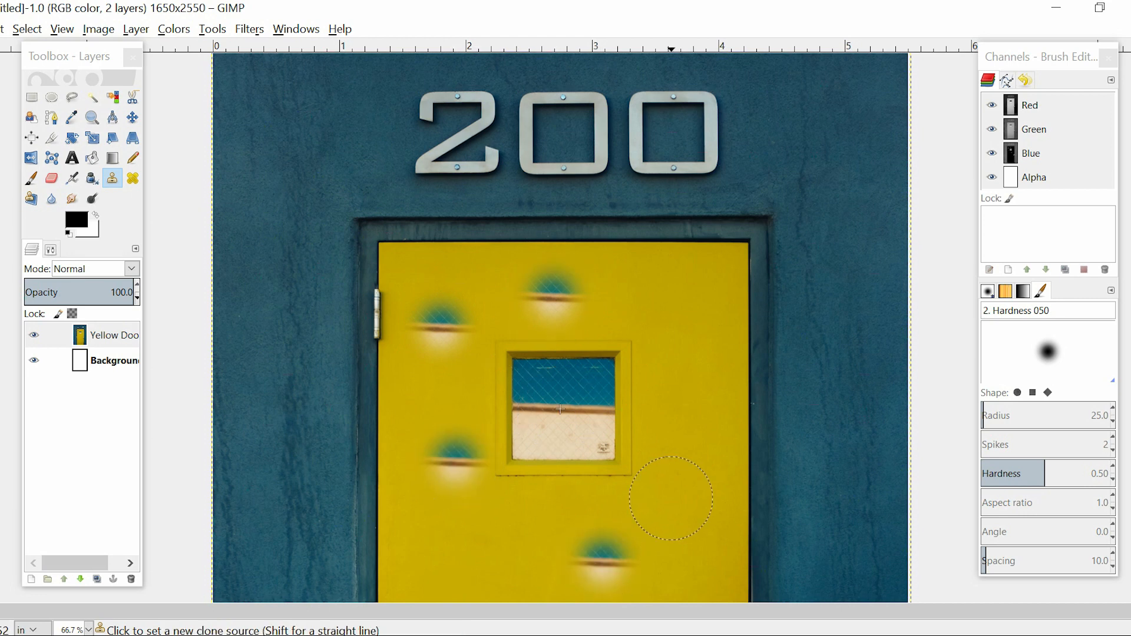
{"action": "key", "text": "ctrl+z"}
{"action": "key", "text": "ctrl+z"}
{"action": "key", "text": "ctrl+z"}
{"action": "key", "text": "ctrl+z"}
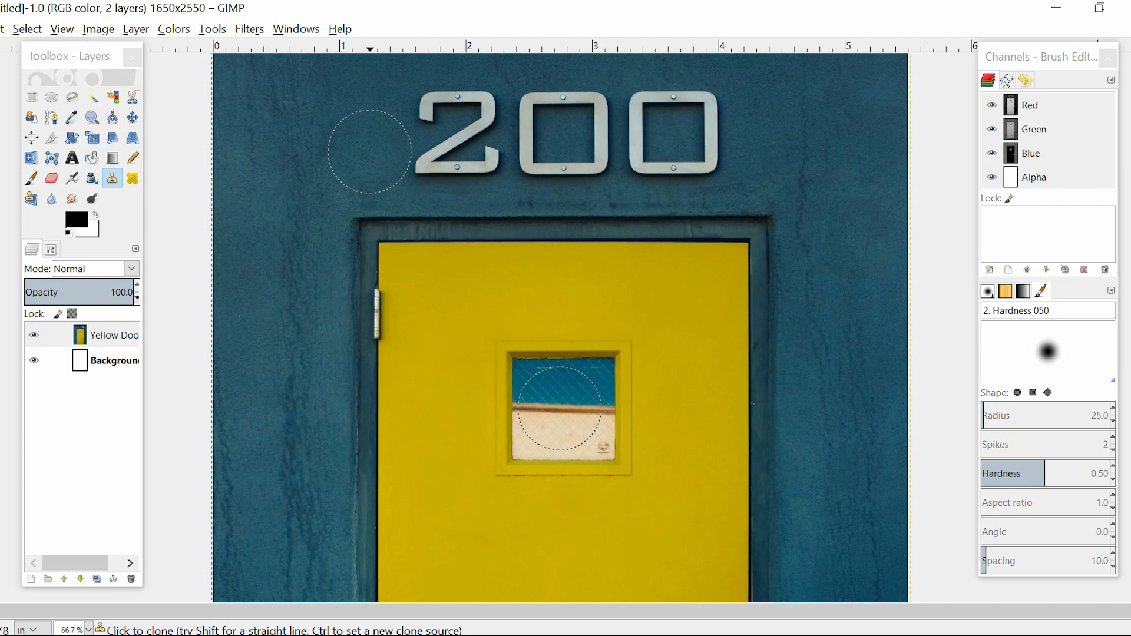
Clone the plain blue wall beside the numerals over the upper-left end of the 2 and the top-right part of the last 0
{"action": "key", "text": "ctrl"}
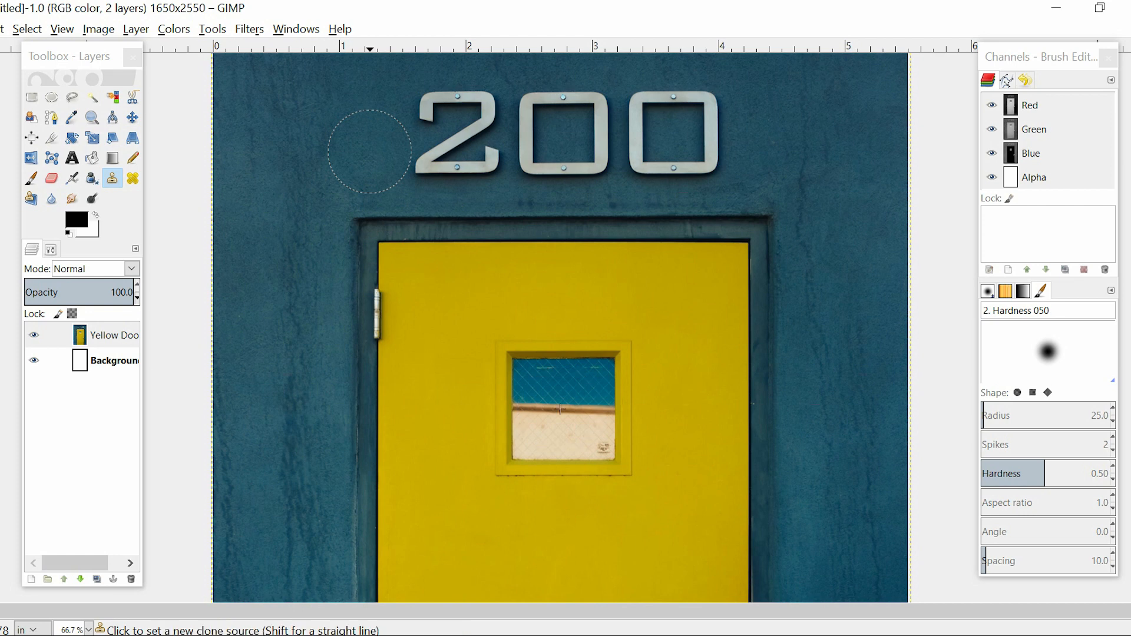
{"action": "left_click", "coordinate": [370, 158], "text": "ctrl"}
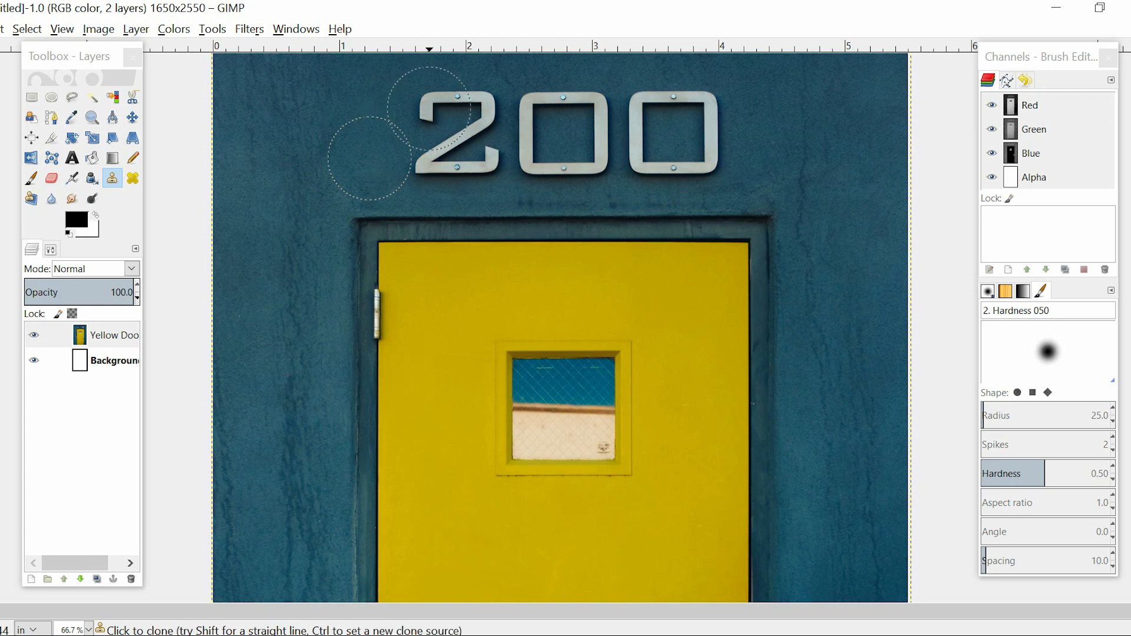
{"action": "left_click", "coordinate": [429, 109]}
{"action": "left_click", "coordinate": [439, 107]}
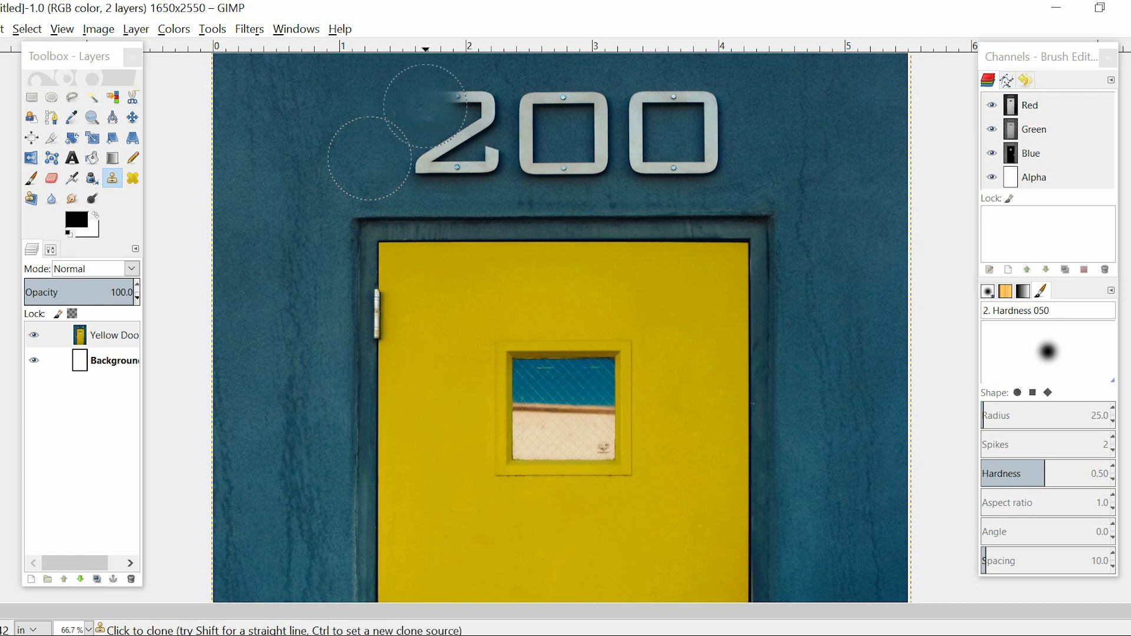
{"action": "left_click", "coordinate": [759, 122], "text": "ctrl"}
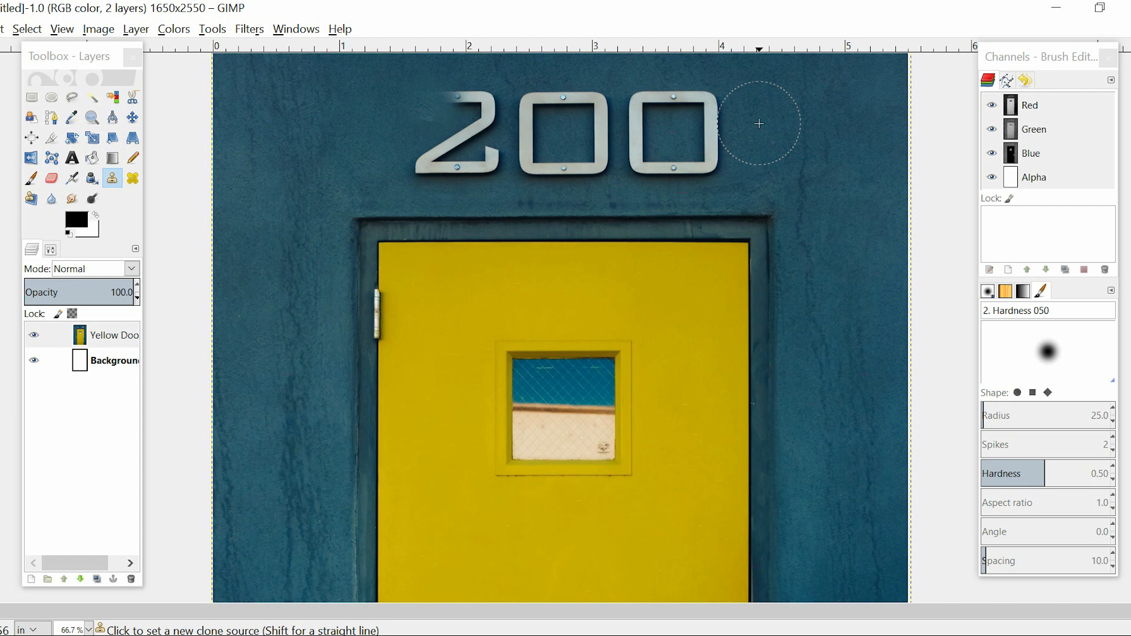
{"action": "left_click_drag", "start_coordinate": [686, 113], "coordinate": [700, 112]}
{"action": "left_click", "coordinate": [710, 93]}
{"action": "left_click", "coordinate": [667, 97]}
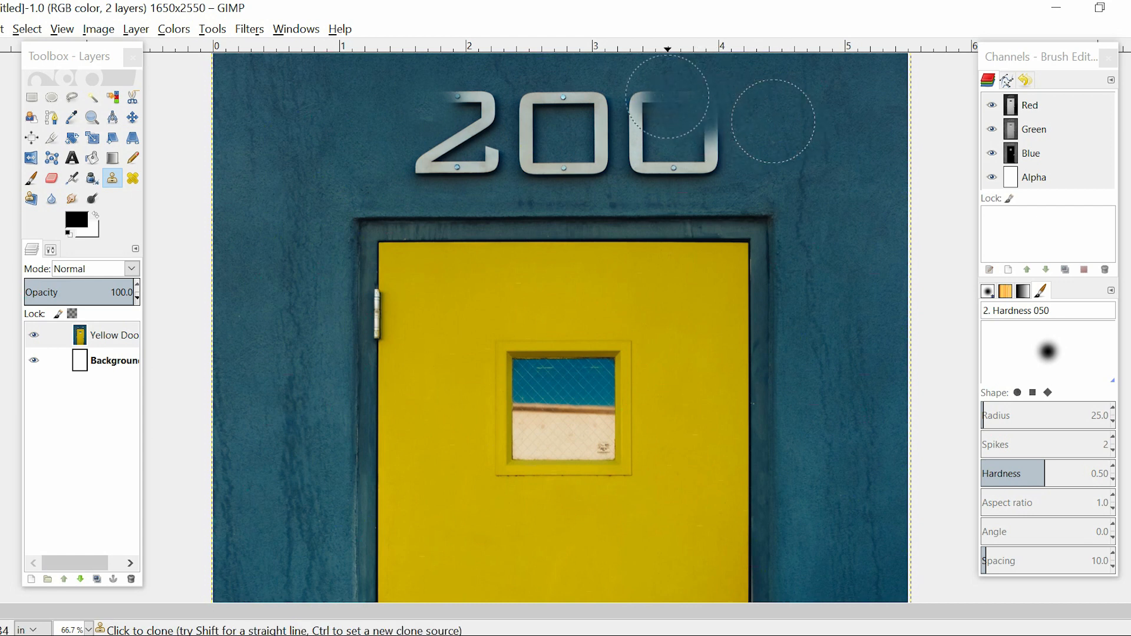
Clone wall texture from beside the 2 over its lower-right end and its upper curve
{"action": "left_click", "coordinate": [297, 132], "text": "ctrl"}
{"action": "left_click", "coordinate": [506, 165]}
{"action": "left_click", "coordinate": [479, 163]}
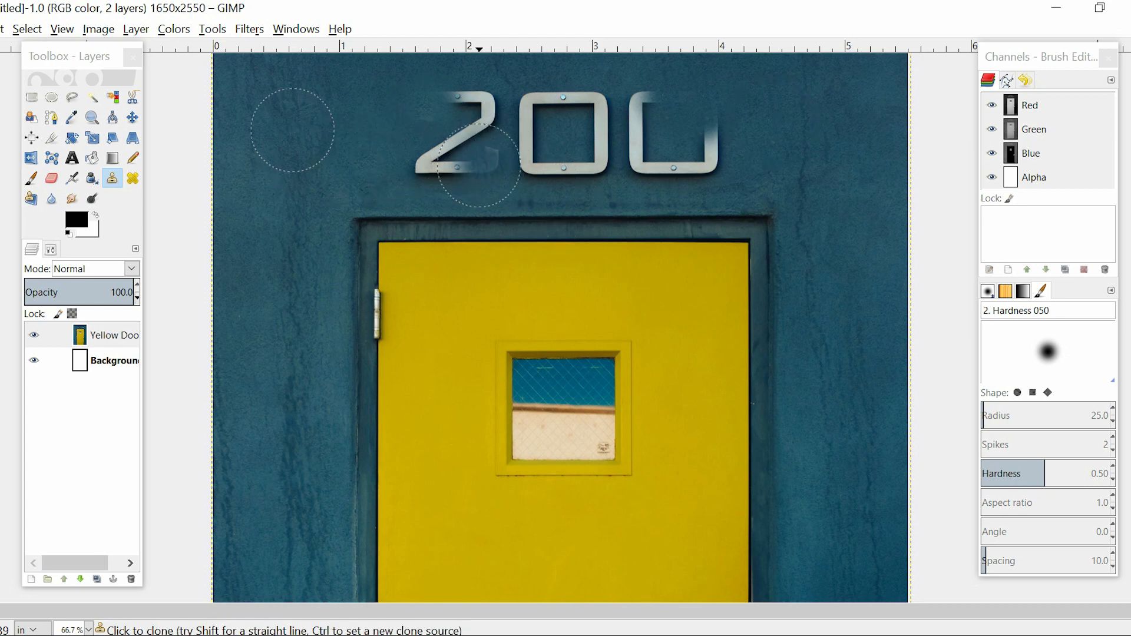
{"action": "left_click", "coordinate": [376, 110], "text": "ctrl"}
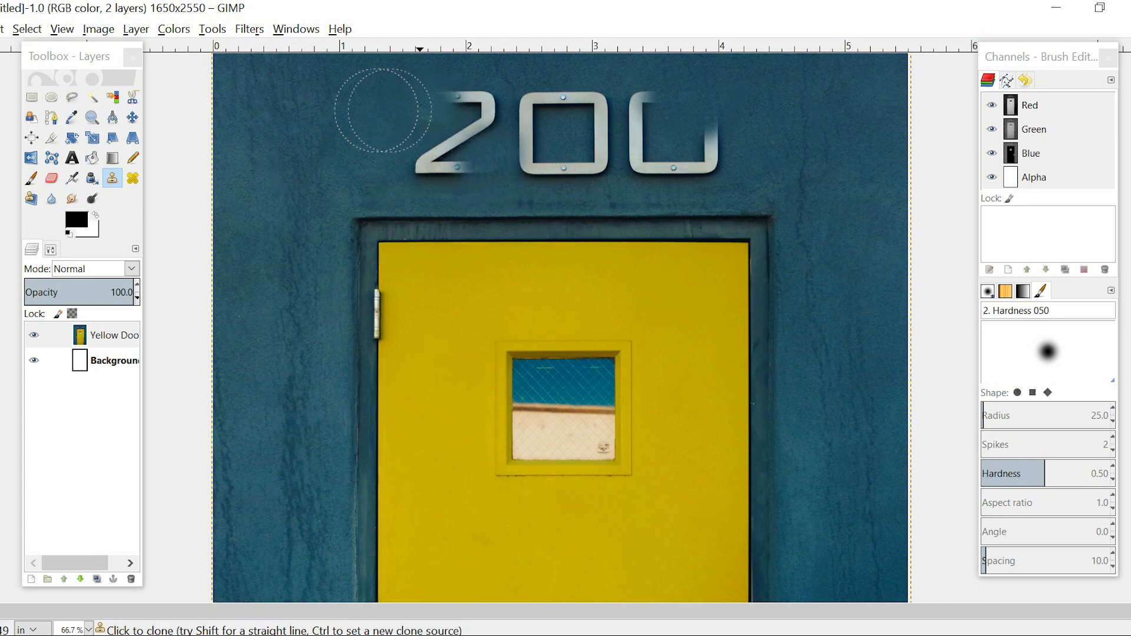
{"action": "left_click", "coordinate": [491, 97]}
{"action": "left_click", "coordinate": [460, 99]}
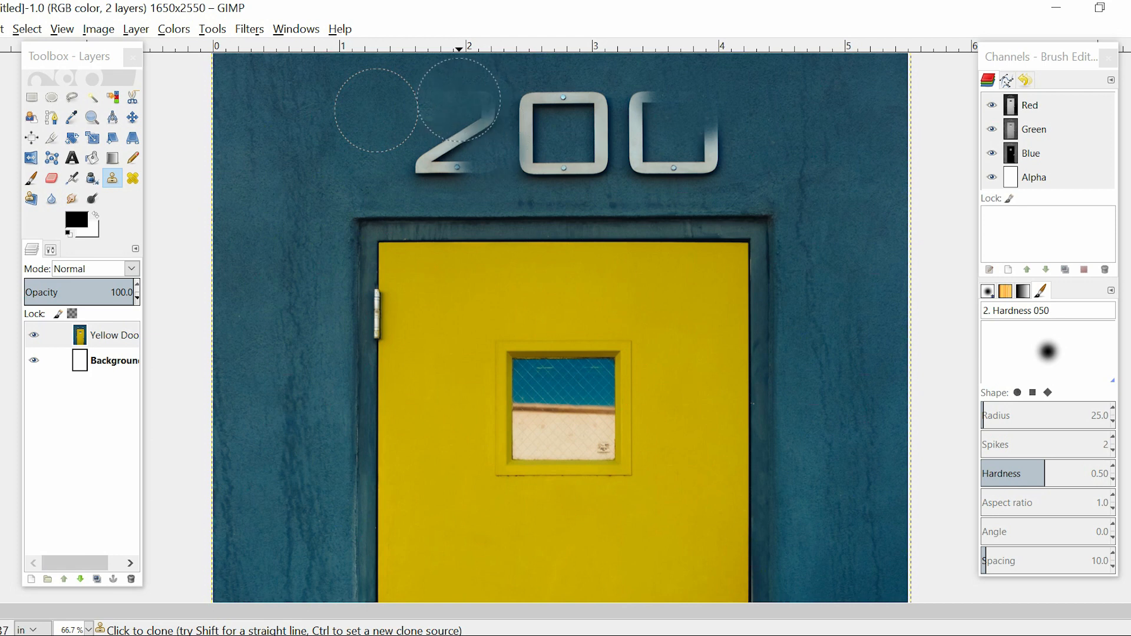
Clone blue wall over the tops and right sides of both zeros and the lower-left corner of the 2
{"action": "left_click", "coordinate": [777, 150], "text": "ctrl"}
{"action": "left_click", "coordinate": [705, 141]}
{"action": "left_click", "coordinate": [344, 108], "text": "ctrl"}
{"action": "left_click", "coordinate": [470, 109]}
{"action": "left_click", "coordinate": [771, 123], "text": "ctrl"}
{"action": "left_click", "coordinate": [697, 150]}
{"action": "left_click", "coordinate": [710, 154]}
{"action": "left_click", "coordinate": [644, 98]}
{"action": "left_click", "coordinate": [600, 108]}
{"action": "left_click", "coordinate": [537, 100]}
{"action": "left_click", "coordinate": [600, 141]}
{"action": "left_click", "coordinate": [335, 172], "text": "ctrl"}
{"action": "left_click", "coordinate": [434, 168]}
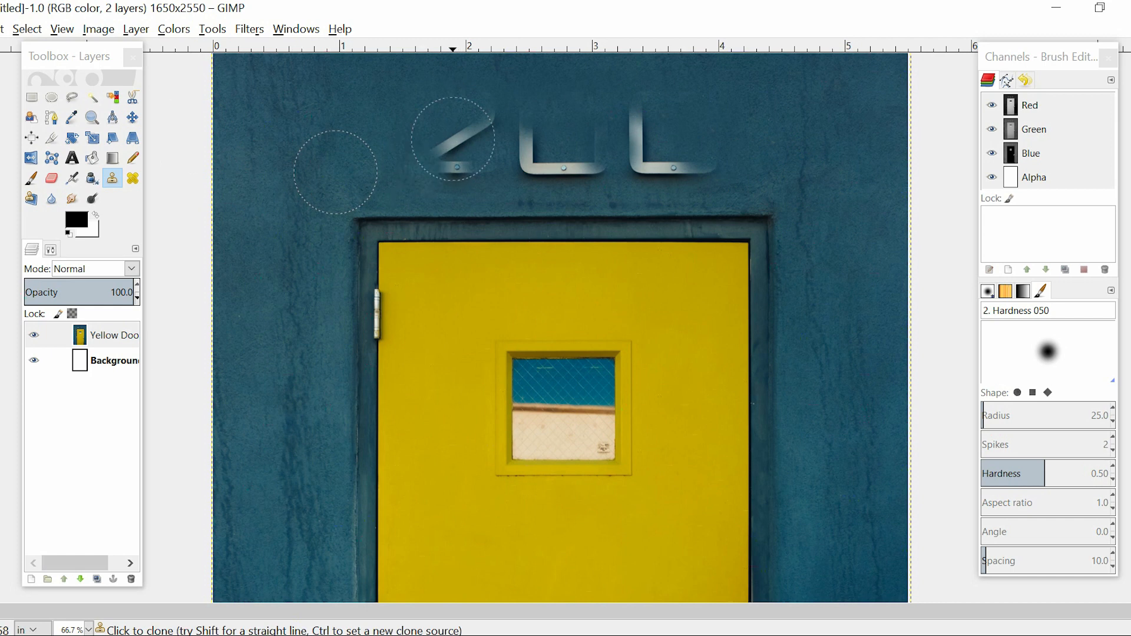
Clone wall texture over the remaining fragments of the 2 and both zeros until no numerals are left above the door
{"action": "left_click", "coordinate": [462, 154]}
{"action": "left_click", "coordinate": [288, 101], "text": "ctrl"}
{"action": "left_click", "coordinate": [554, 158]}
{"action": "left_click", "coordinate": [523, 150]}
{"action": "left_click", "coordinate": [770, 139], "text": "ctrl"}
{"action": "left_click", "coordinate": [674, 163]}
{"action": "left_click", "coordinate": [627, 152]}
{"action": "left_click", "coordinate": [640, 130]}
{"action": "left_click", "coordinate": [707, 112], "text": "ctrl"}
{"action": "left_click", "coordinate": [556, 161]}
{"action": "left_click", "coordinate": [589, 171]}
{"action": "left_click", "coordinate": [444, 97], "text": "ctrl"}
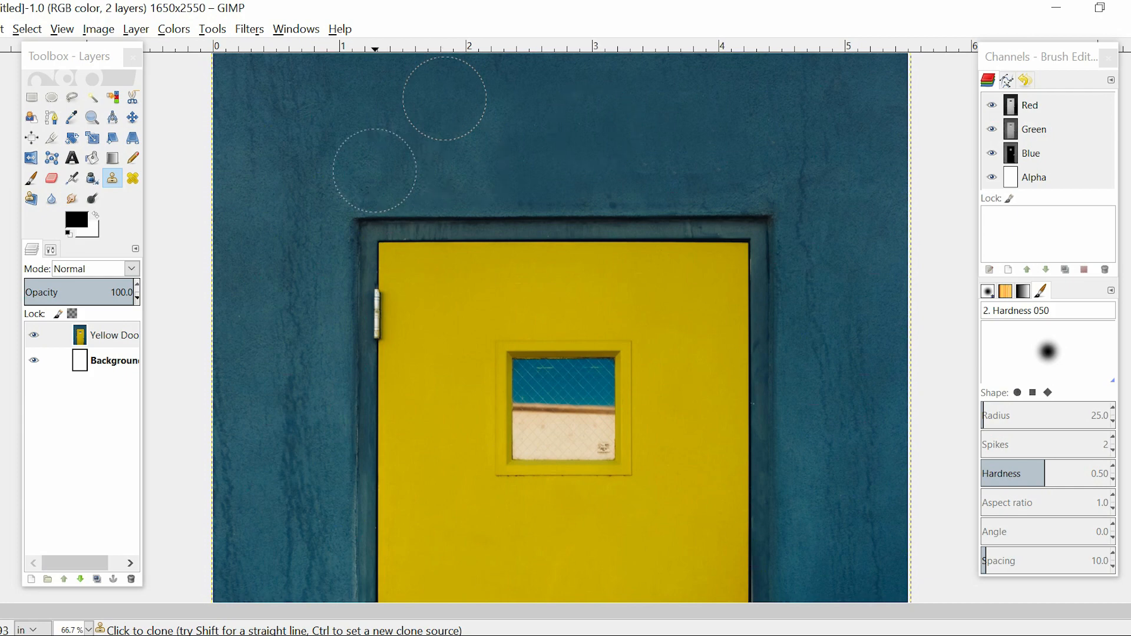
Move the Yellow Door layer slightly up and to the left on the page
{"action": "key", "text": "minus"}
{"action": "key", "text": "minus"}
{"action": "key", "text": "minus"}
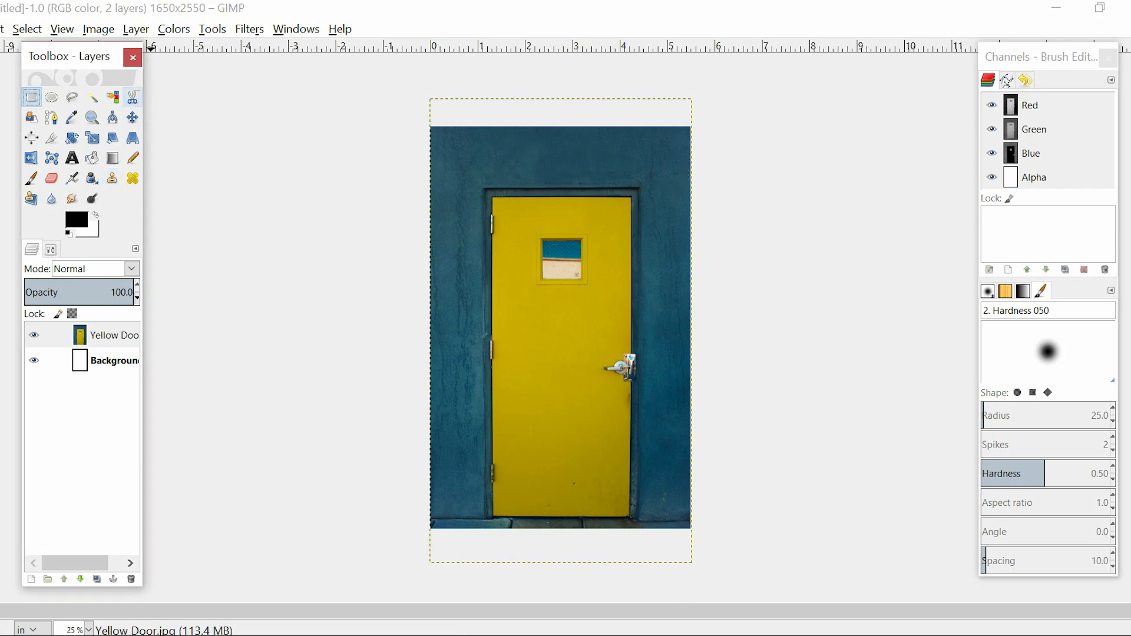
{"action": "left_click", "coordinate": [132, 118]}
{"action": "left_click_drag", "start_coordinate": [561, 331], "coordinate": [559, 323]}
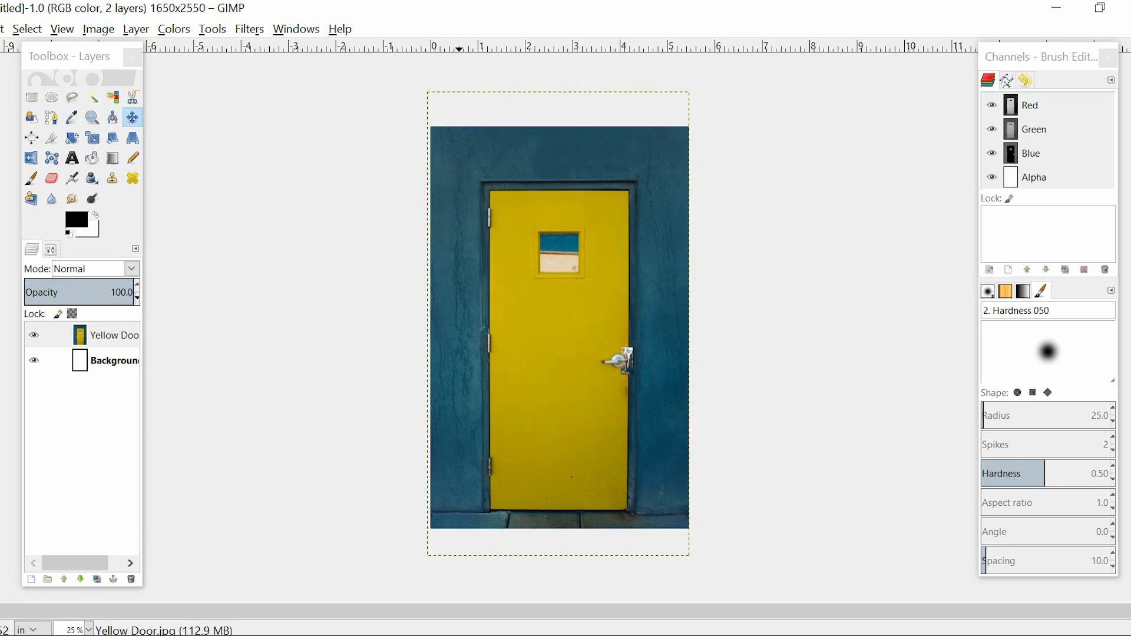
Nudge the Yellow Door layer a little further up and fine-tune its horizontal position so the photo covers the page width
{"action": "key", "text": "Up"}
{"action": "key", "text": "Up"}
{"action": "key", "text": "Up"}
{"action": "key", "text": "Up"}
{"action": "key", "text": "Up"}
{"action": "key", "text": "Up"}
{"action": "key", "text": "Up"}
{"action": "key", "text": "Up"}
{"action": "key", "text": "Up"}
{"action": "key", "text": "Up"}
{"action": "key", "text": "Up"}
{"action": "key", "text": "Up"}
{"action": "key", "text": "Up"}
{"action": "key", "text": "Up"}
{"action": "key", "text": "Up"}
{"action": "key", "text": "Up"}
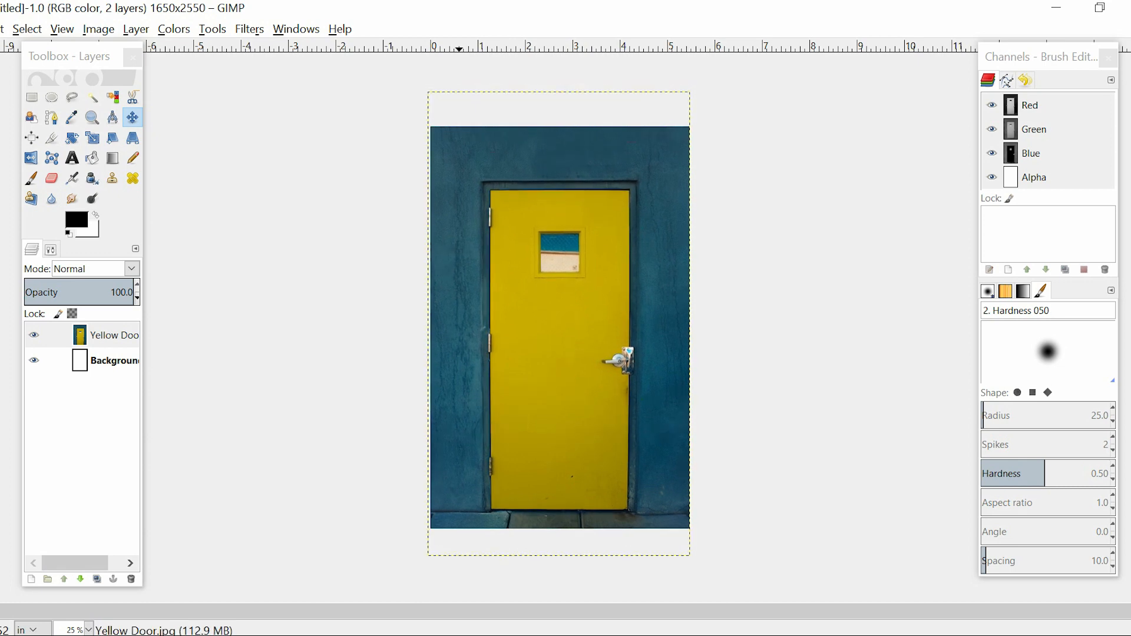
{"action": "key", "text": "Right"}
{"action": "key", "text": "Right"}
{"action": "key", "text": "Right"}
{"action": "key", "text": "Left"}
{"action": "key", "text": "Left"}
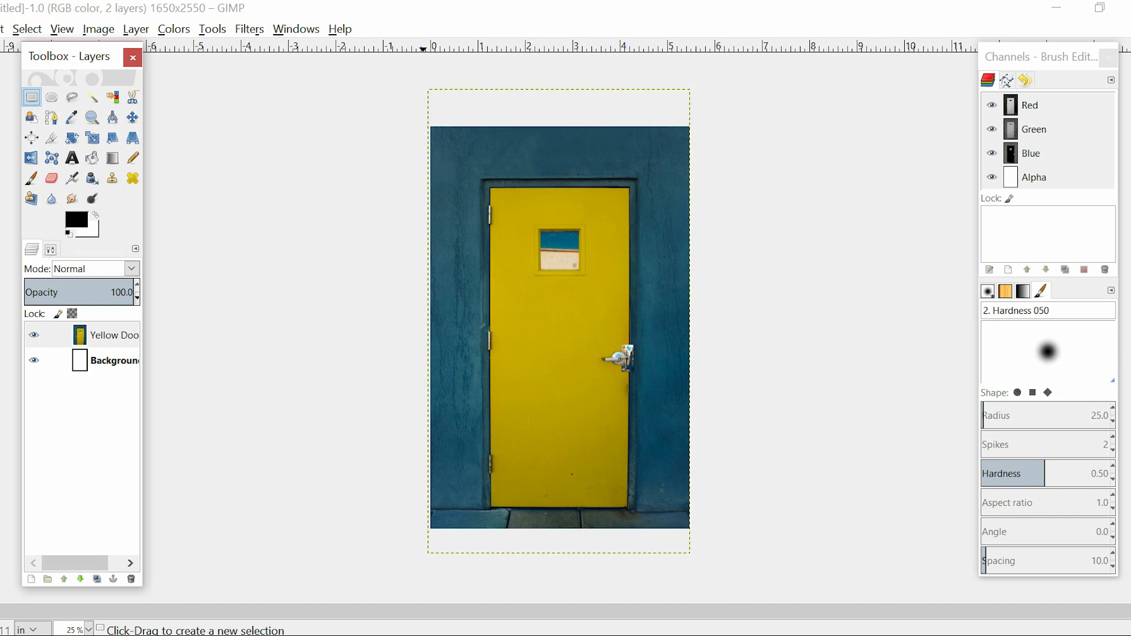
Select a tall rectangle of blue wall left of the door, about 1 in wide and 6.5 in high, and paste a copy
{"action": "key", "text": "plus"}
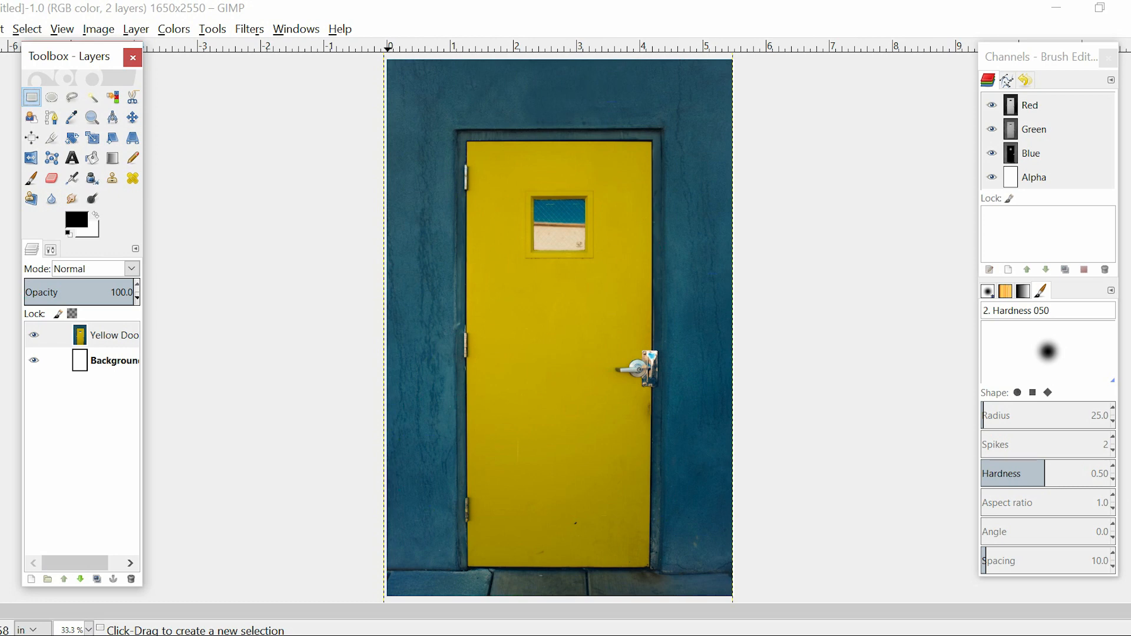
{"action": "left_click_drag", "start_coordinate": [389, 110], "coordinate": [452, 525]}
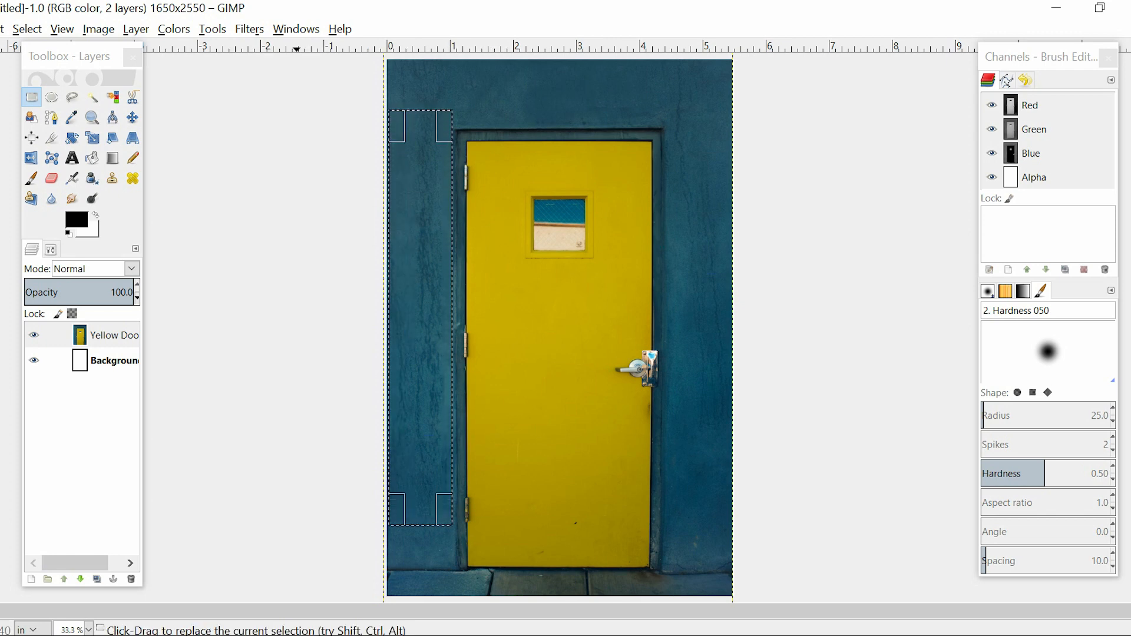
{"action": "key", "text": "ctrl+c"}
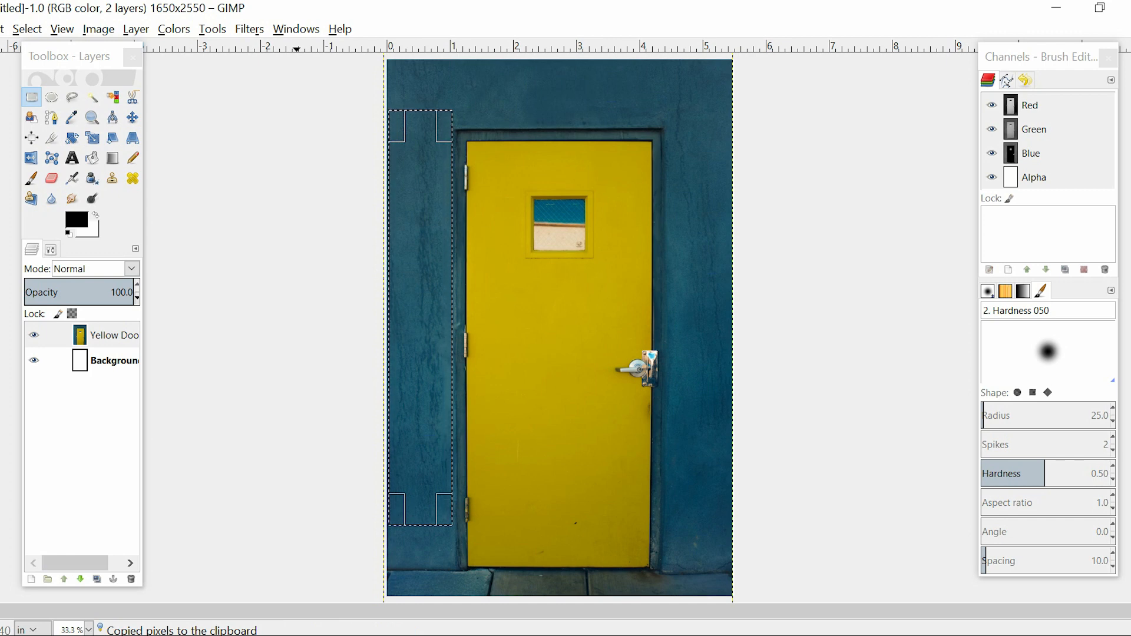
{"action": "key", "text": "ctrl+v"}
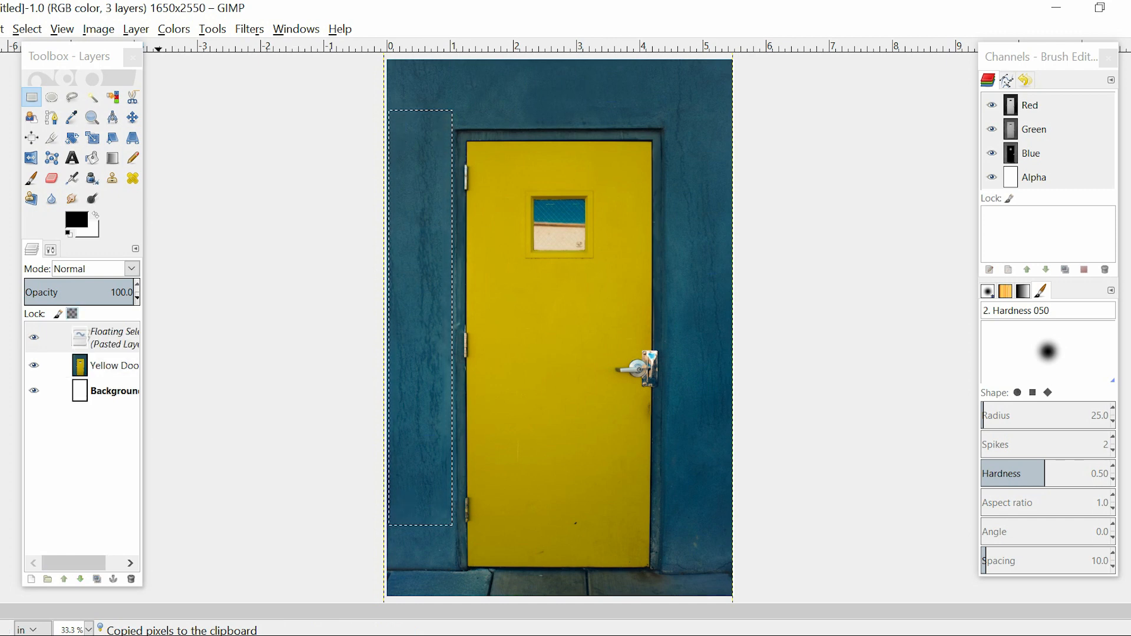
Turn the floating selection of the pasted wall strip into a new layer
{"action": "left_click", "coordinate": [105, 338]}
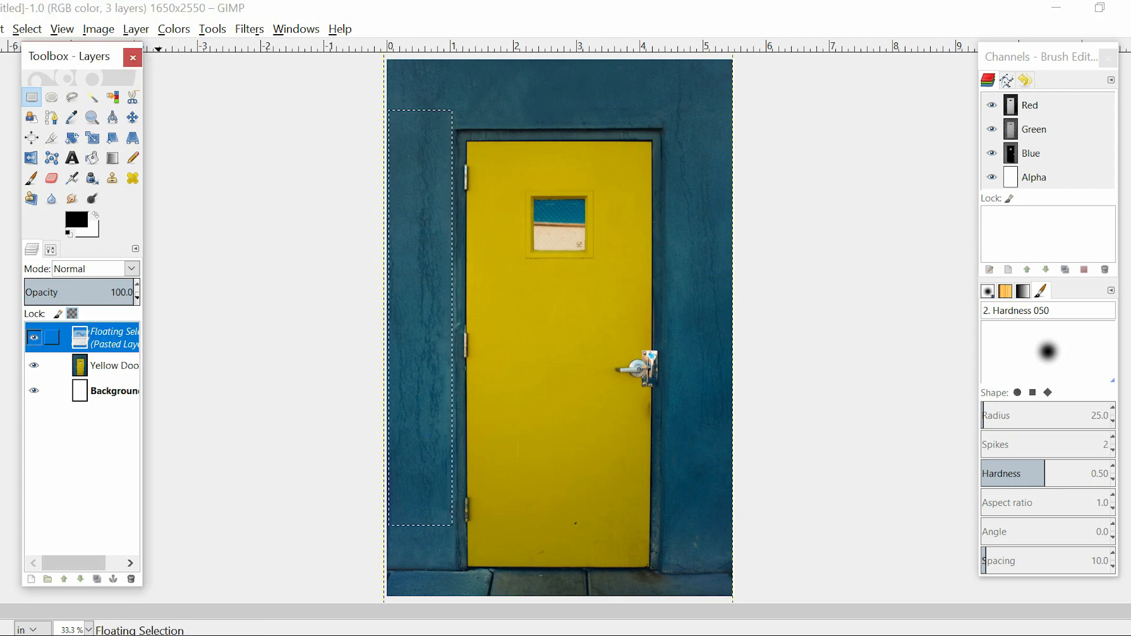
{"action": "right_click", "coordinate": [118, 338]}
{"action": "left_click", "coordinate": [174, 32]}
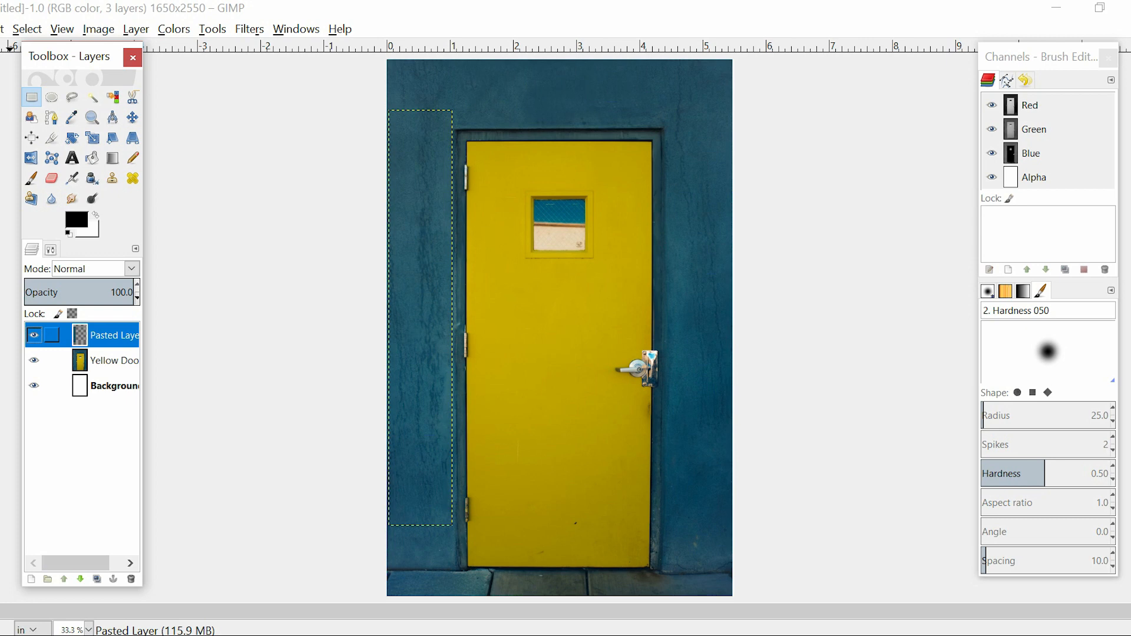
Move the pasted wall strip about 1.5 in to the right onto the door and toggle its layer's visibility to check it
{"action": "left_click", "coordinate": [132, 117]}
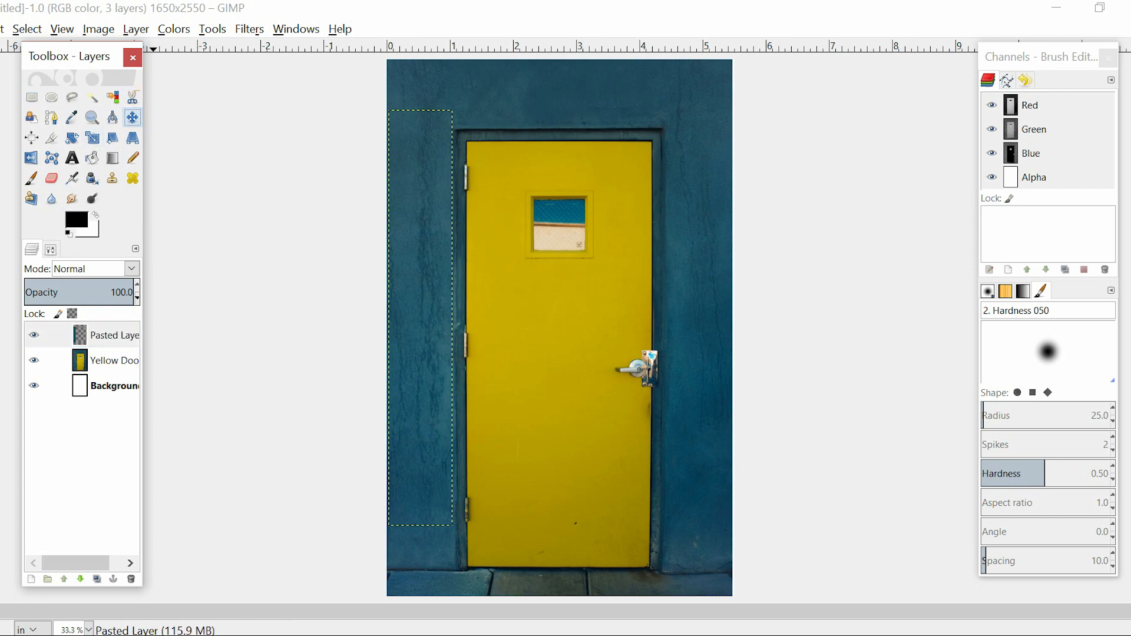
{"action": "left_click", "coordinate": [421, 318]}
{"action": "left_click_drag", "start_coordinate": [422, 318], "coordinate": [515, 311]}
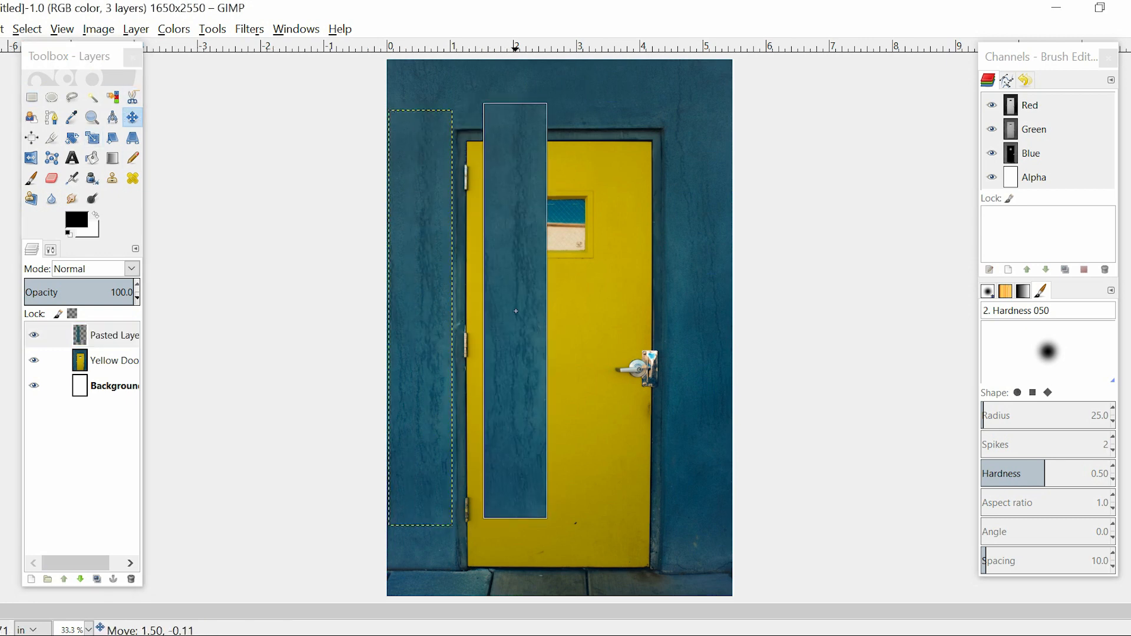
{"action": "left_click", "coordinate": [34, 335]}
{"action": "left_click", "coordinate": [34, 335]}
{"action": "left_click", "coordinate": [34, 335]}
{"action": "left_click", "coordinate": [34, 335]}
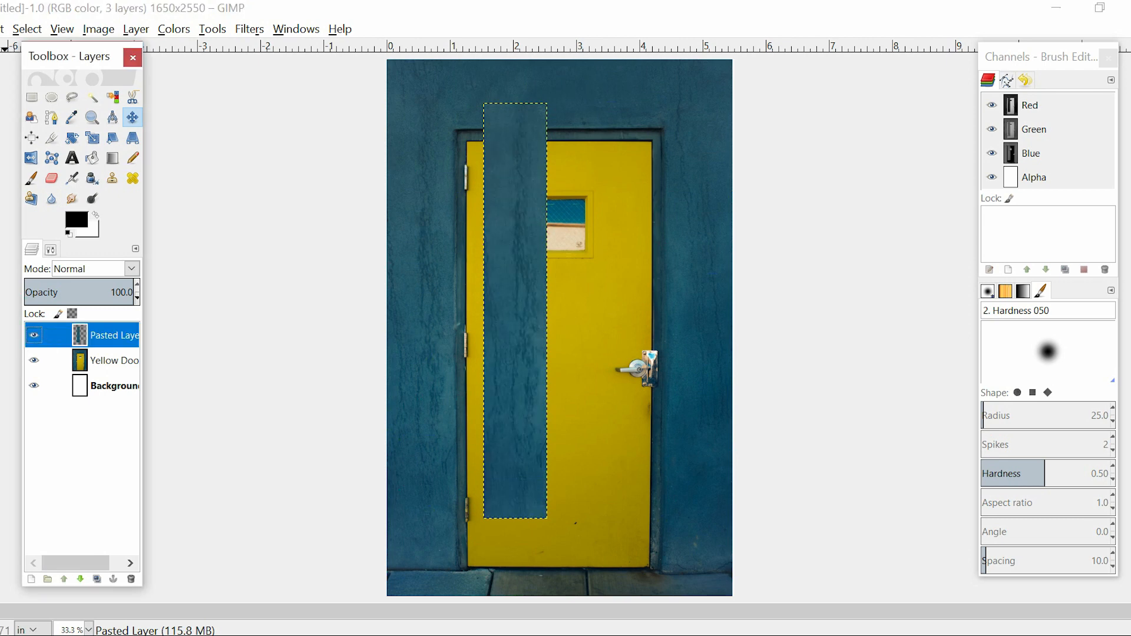
Rotate the pasted wall strip by 90° and move it over the wall above the door, along the page's top edge
{"action": "left_click", "coordinate": [72, 138]}
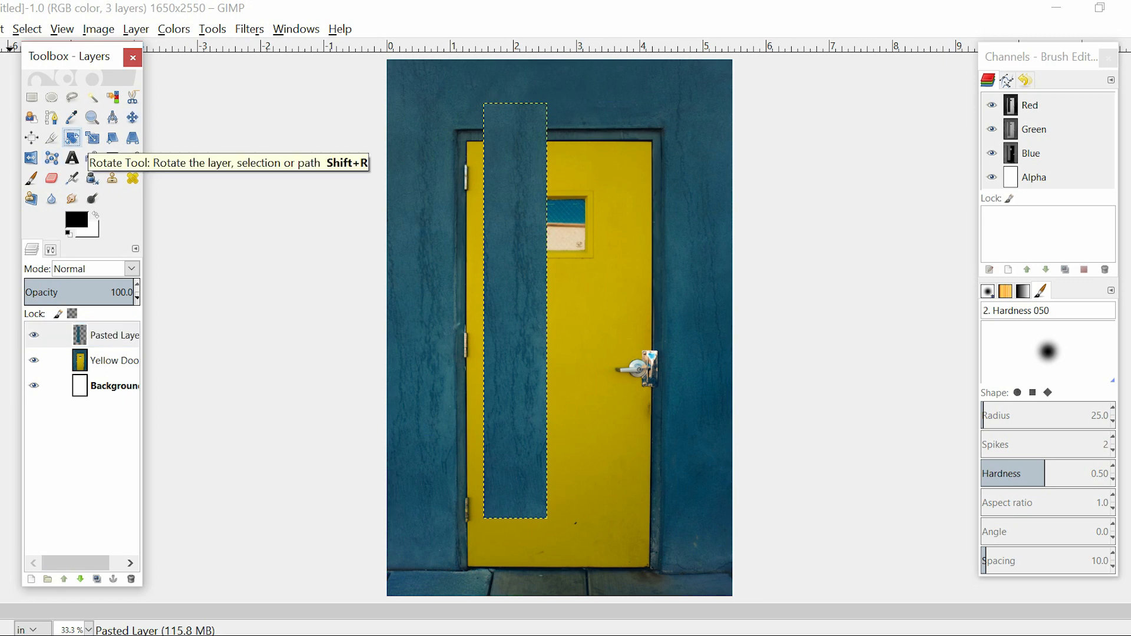
{"action": "left_click", "coordinate": [518, 254]}
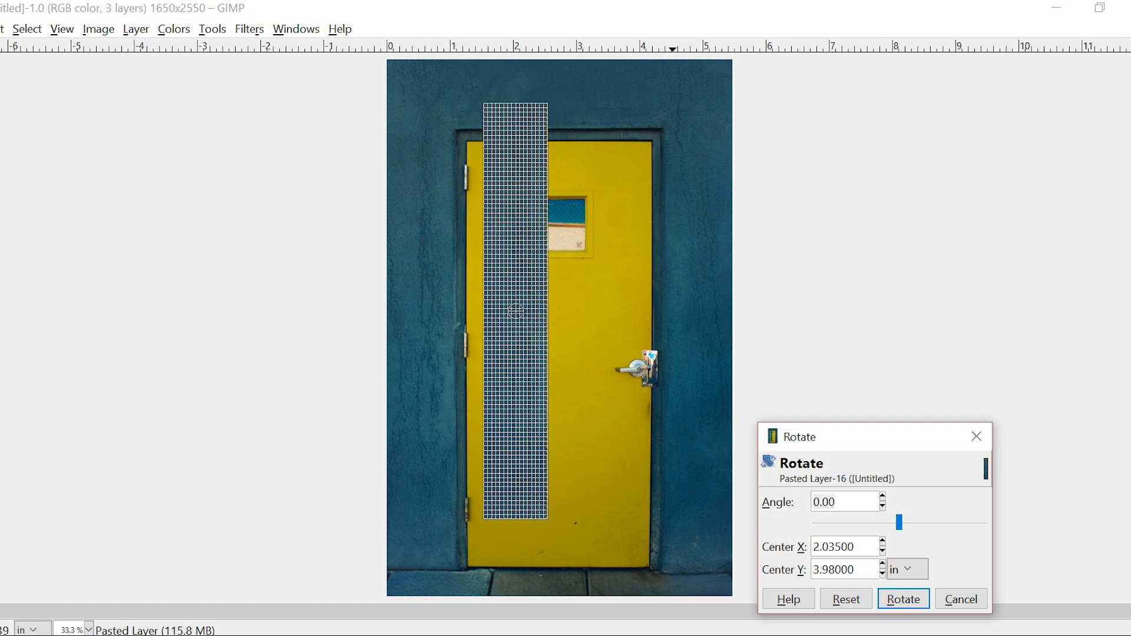
{"action": "key", "text": "BackSpace"}
{"action": "type", "text": "9"}
{"action": "key", "text": "Return"}
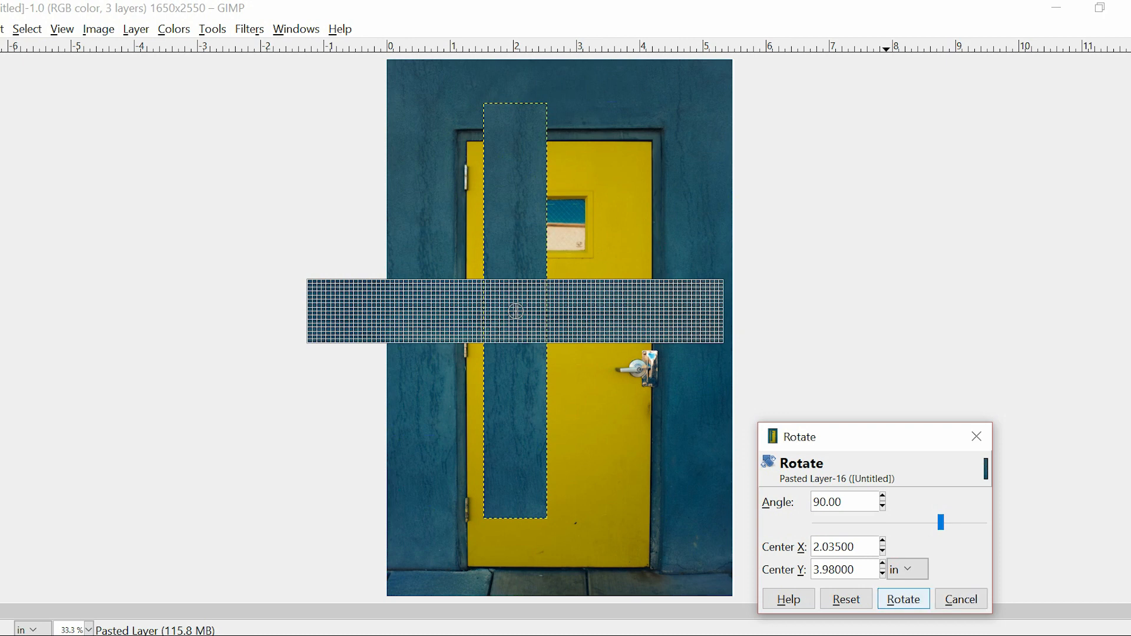
{"action": "left_click", "coordinate": [903, 599]}
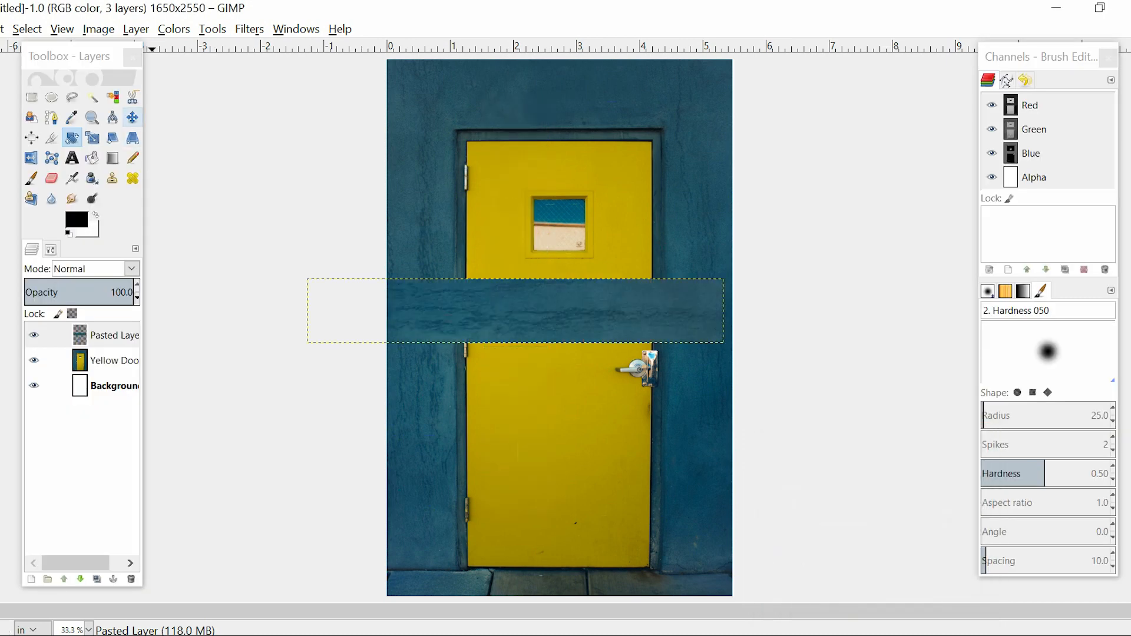
{"action": "left_click", "coordinate": [133, 118]}
{"action": "left_click_drag", "start_coordinate": [518, 319], "coordinate": [530, 92]}
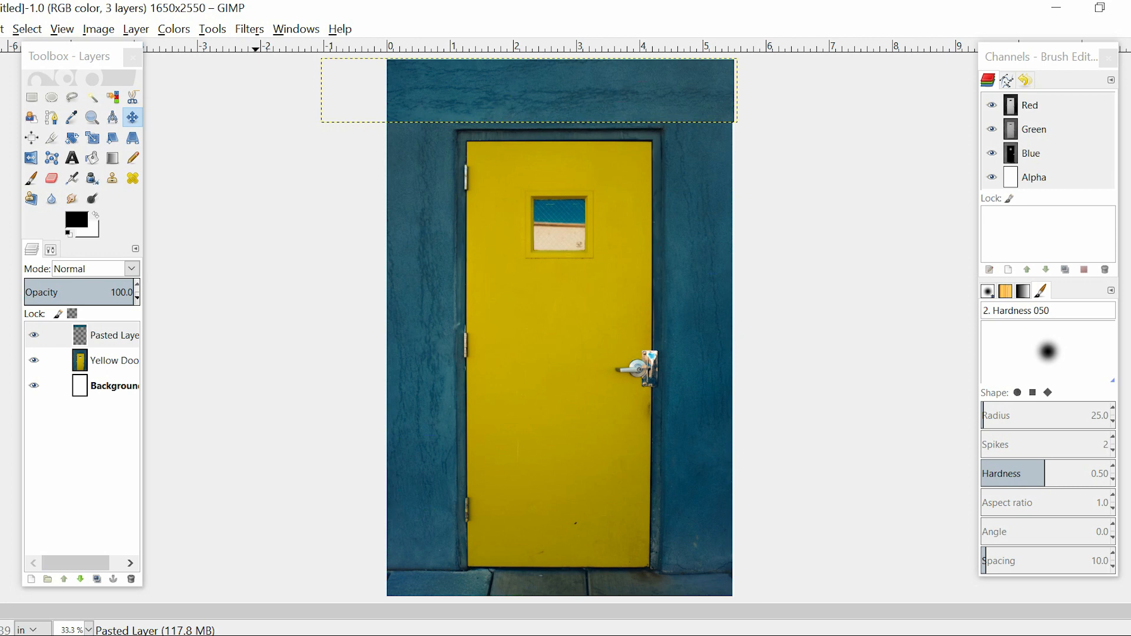
Examine the wall above the door up close with the pasted strip layer hidden and shown
{"action": "left_click", "coordinate": [102, 360]}
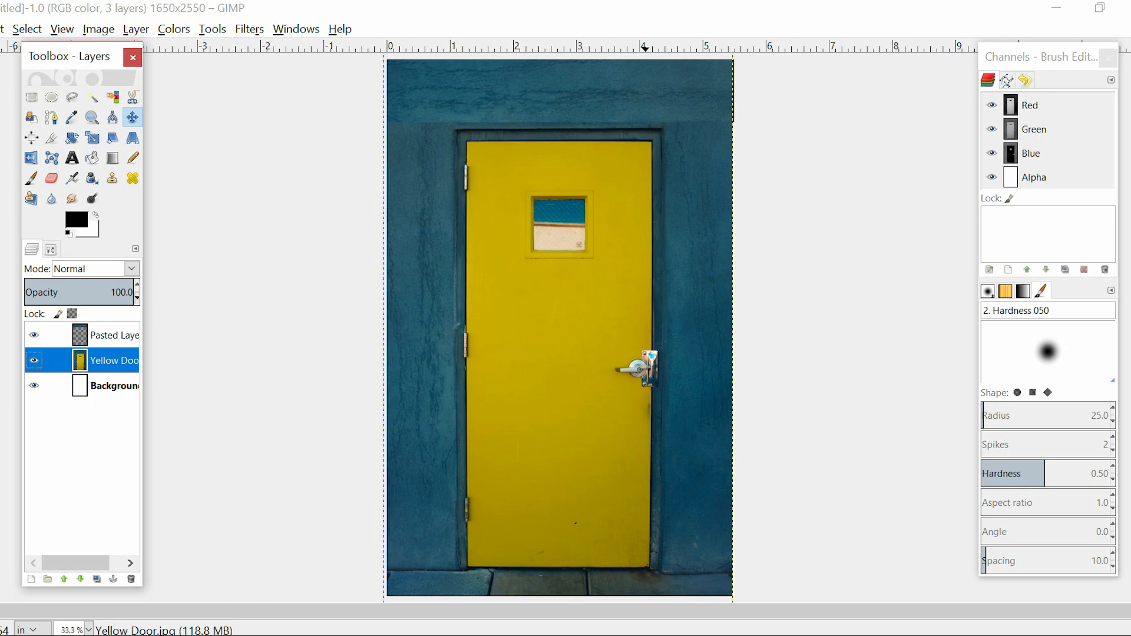
{"action": "key", "text": "plus"}
{"action": "key", "text": "plus"}
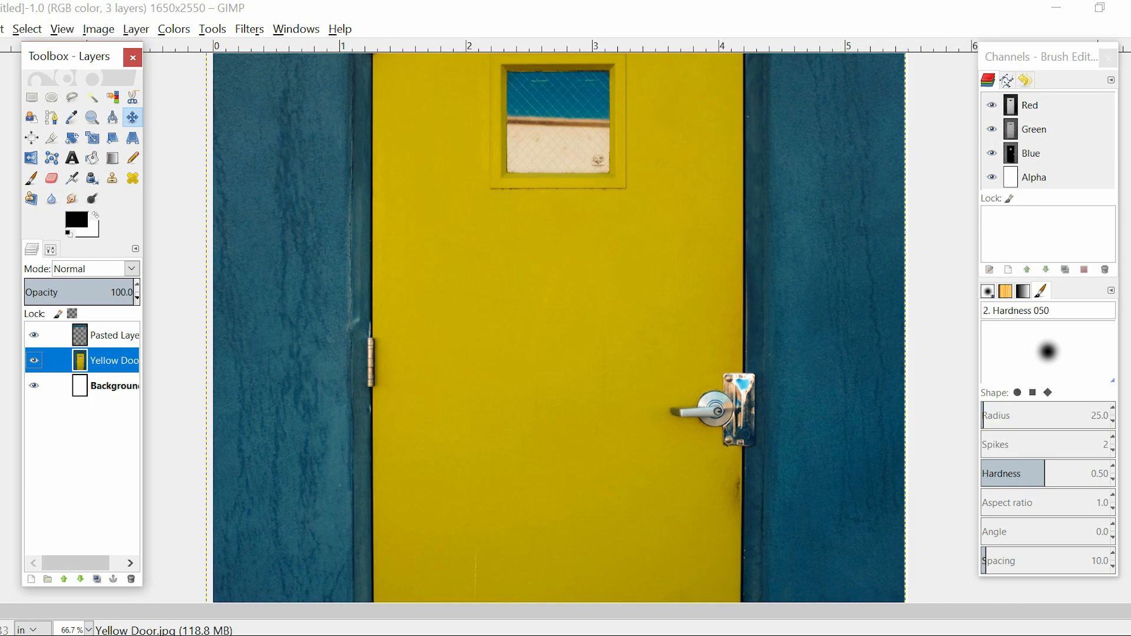
{"action": "left_click", "coordinate": [560, 328]}
{"action": "left_click", "coordinate": [112, 335]}
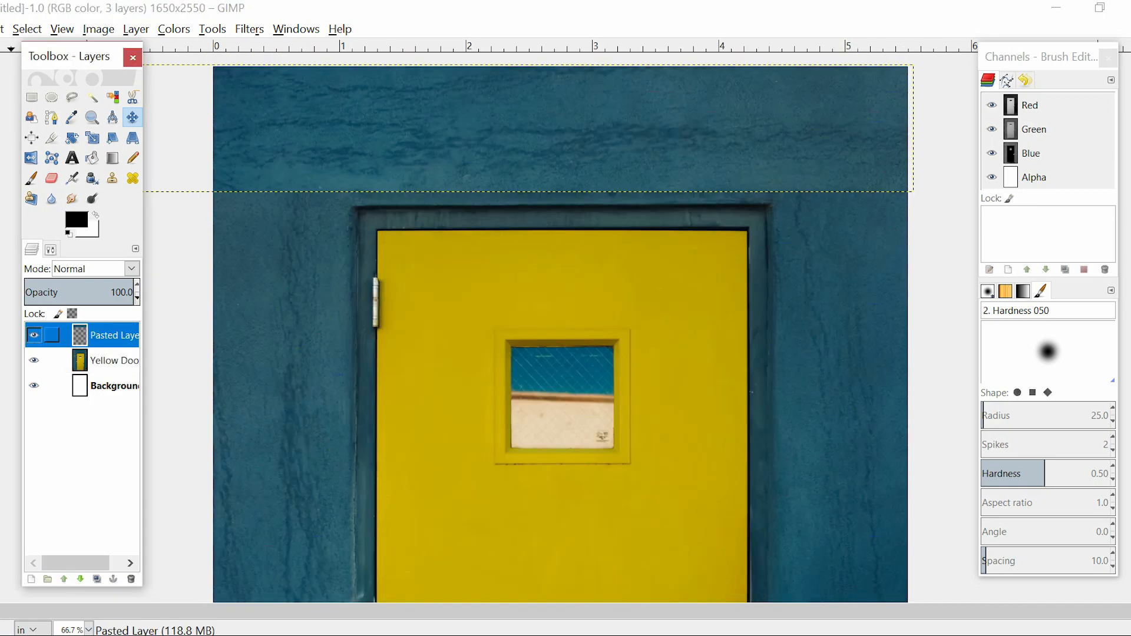
{"action": "left_click", "coordinate": [34, 335]}
{"action": "left_click", "coordinate": [34, 335]}
Choose the Eraser with the 2. Hardness 025 brush for the pasted strip layer
{"action": "left_click", "coordinate": [52, 177]}
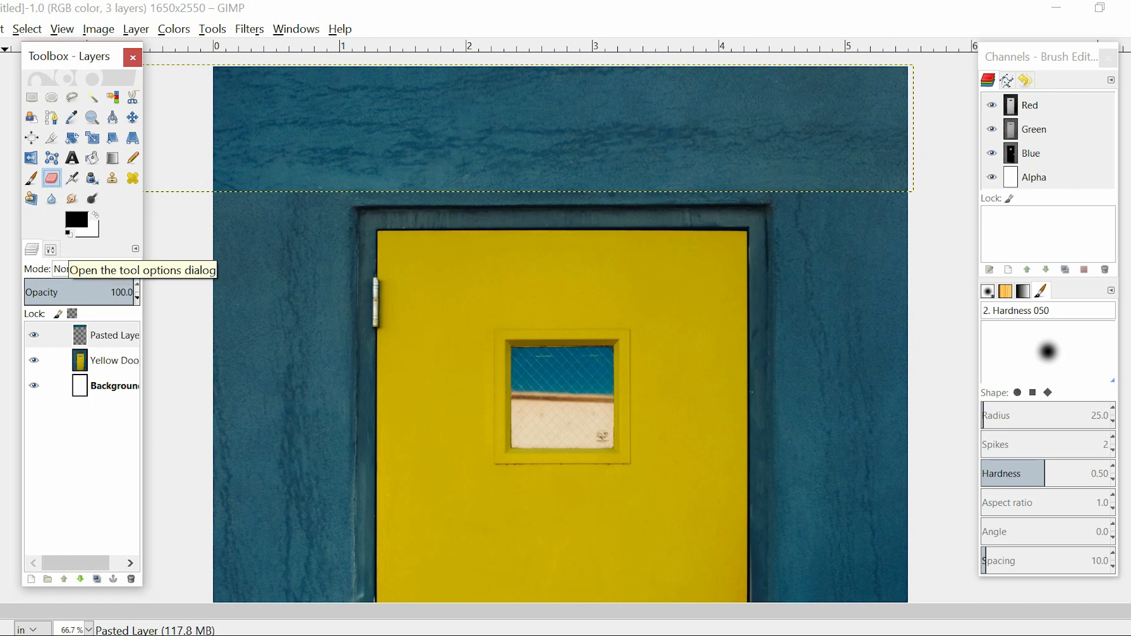
{"action": "left_click", "coordinate": [50, 249]}
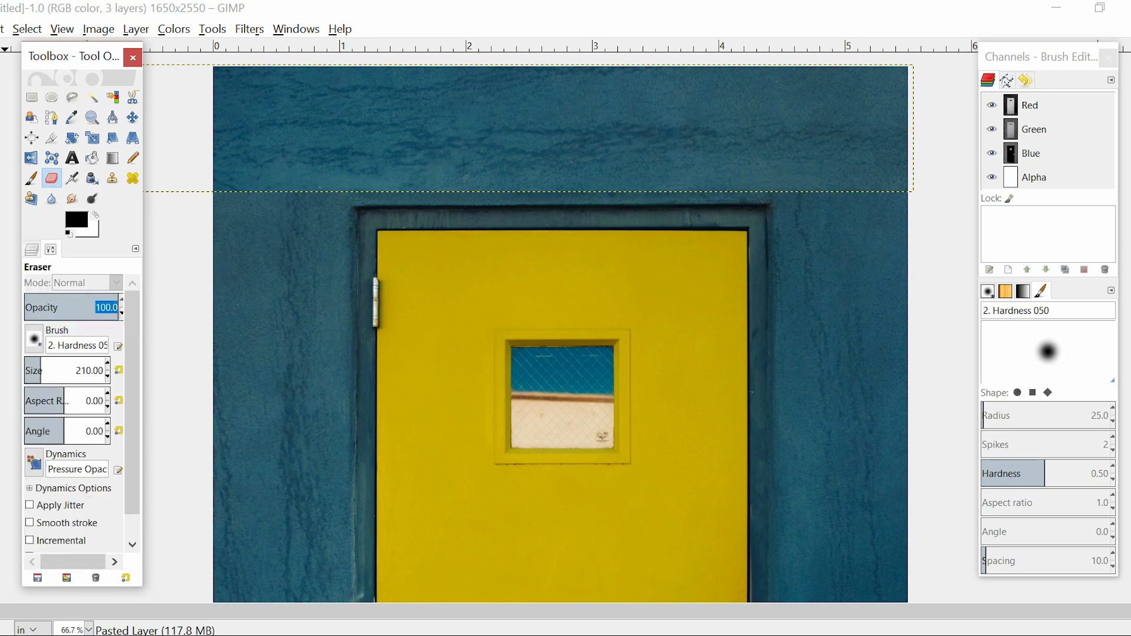
{"action": "left_click", "coordinate": [33, 339]}
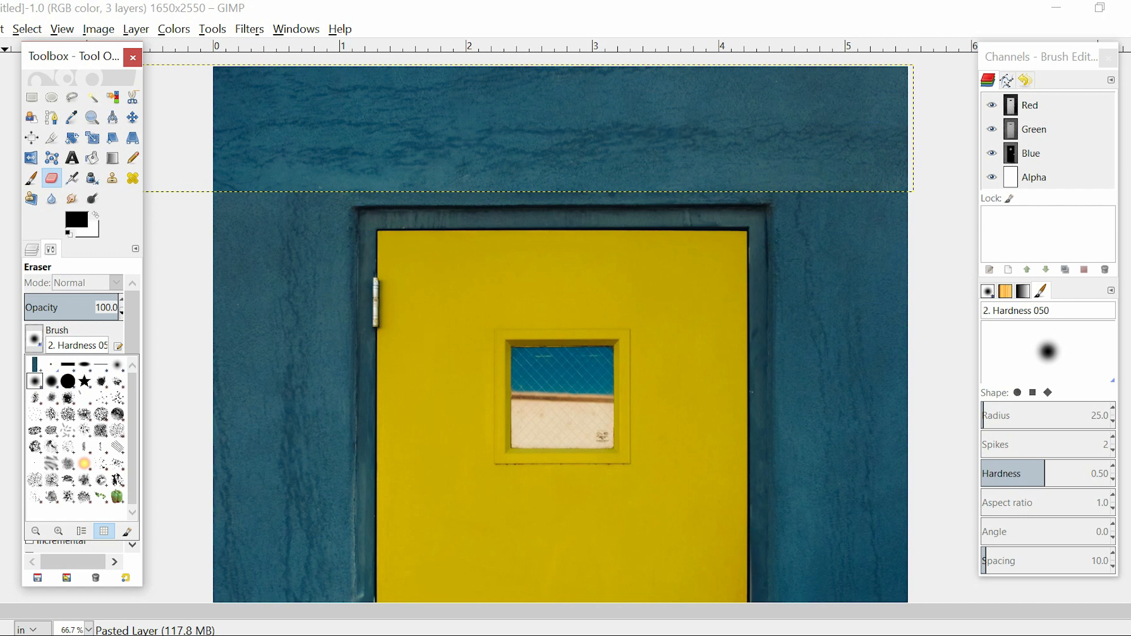
{"action": "left_click", "coordinate": [118, 365]}
{"action": "left_click", "coordinate": [31, 249]}
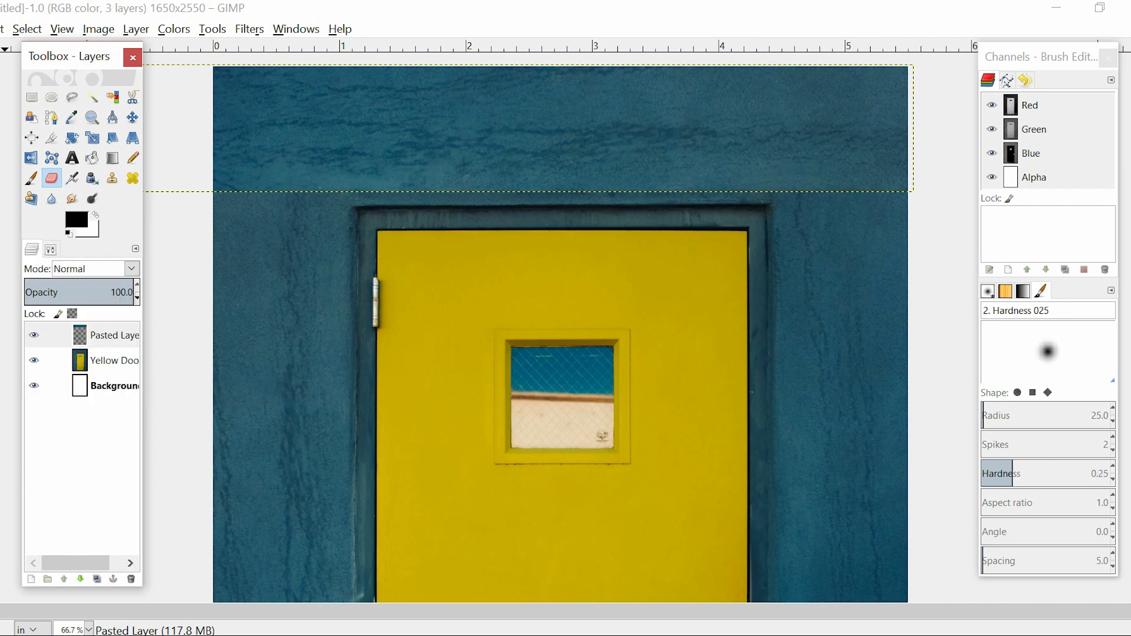
Enlarge the eraser to size 218 and fade out the pasted strip along the page's left edge
{"action": "key", "text": "bracketright"}
{"action": "key", "text": "bracketright"}
{"action": "key", "text": "bracketright"}
{"action": "key", "text": "bracketright"}
{"action": "key", "text": "bracketright"}
{"action": "key", "text": "bracketright"}
{"action": "key", "text": "bracketright"}
{"action": "key", "text": "bracketright"}
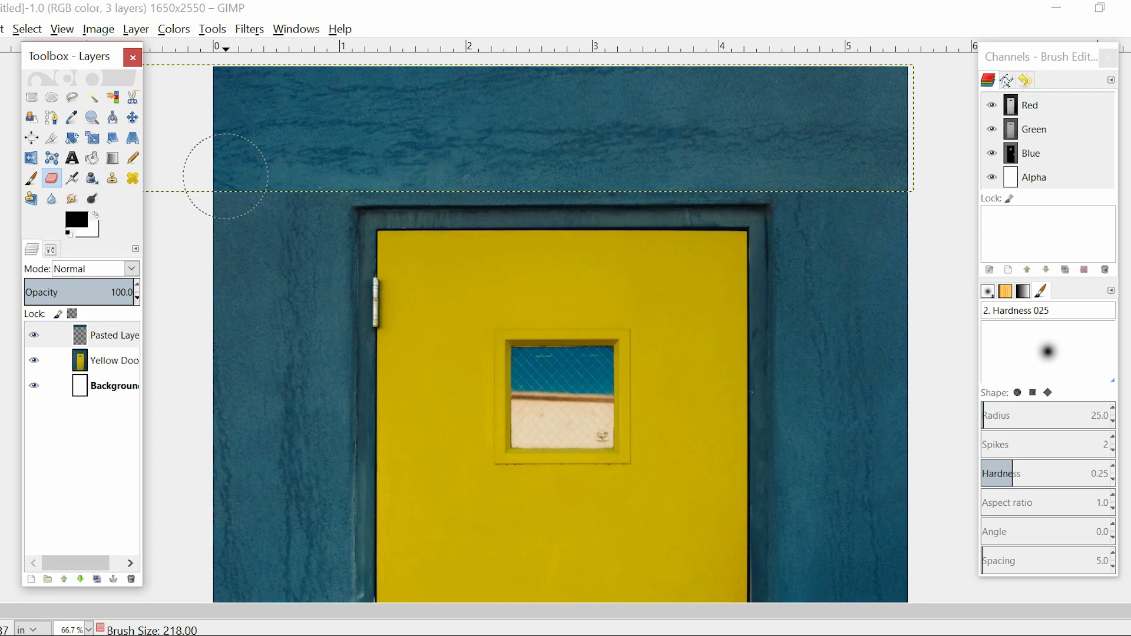
{"action": "mouse_move", "coordinate": [225, 97]}
{"action": "left_mouse_down"}
{"action": "mouse_move", "coordinate": [216, 107]}
{"action": "mouse_move", "coordinate": [239, 207]}
{"action": "left_mouse_up"}
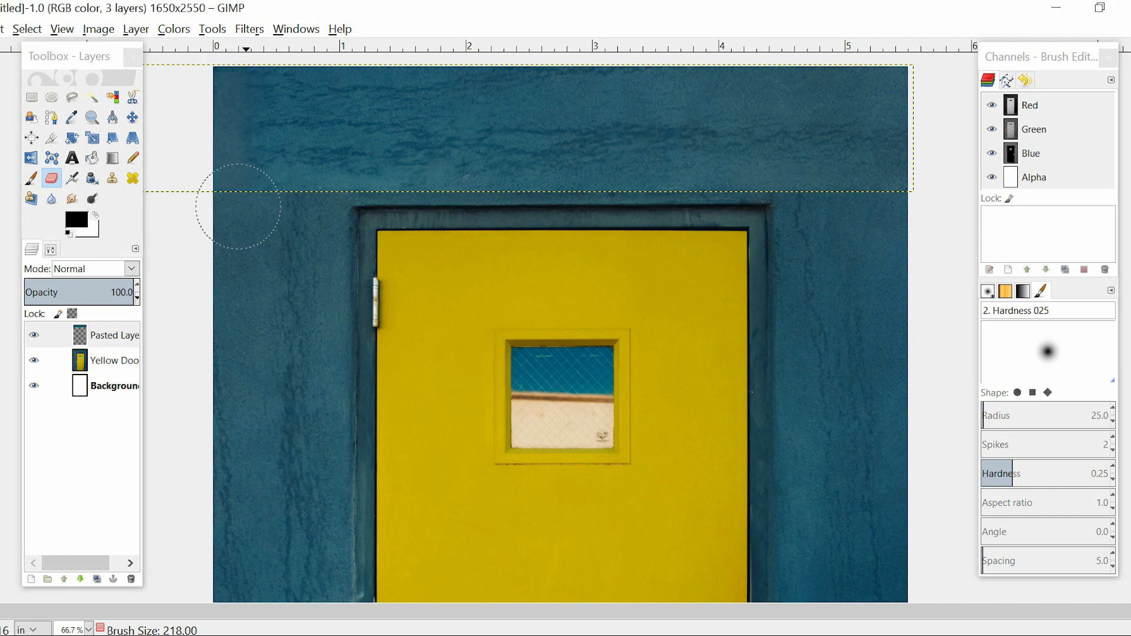
{"action": "key", "text": "ctrl+z"}
{"action": "mouse_move", "coordinate": [248, 232]}
{"action": "left_mouse_down"}
{"action": "mouse_move", "coordinate": [237, 148]}
{"action": "mouse_move", "coordinate": [256, 76]}
{"action": "left_mouse_up"}
Enlarge the eraser further and soften the pasted strip's lower edge above the door frame
{"action": "key", "text": "bracketright"}
{"action": "key", "text": "bracketright"}
{"action": "key", "text": "bracketright"}
{"action": "key", "text": "bracketright"}
{"action": "key", "text": "bracketright"}
{"action": "key", "text": "bracketright"}
{"action": "key", "text": "bracketright"}
{"action": "left_click_drag", "start_coordinate": [358, 230], "coordinate": [879, 215]}
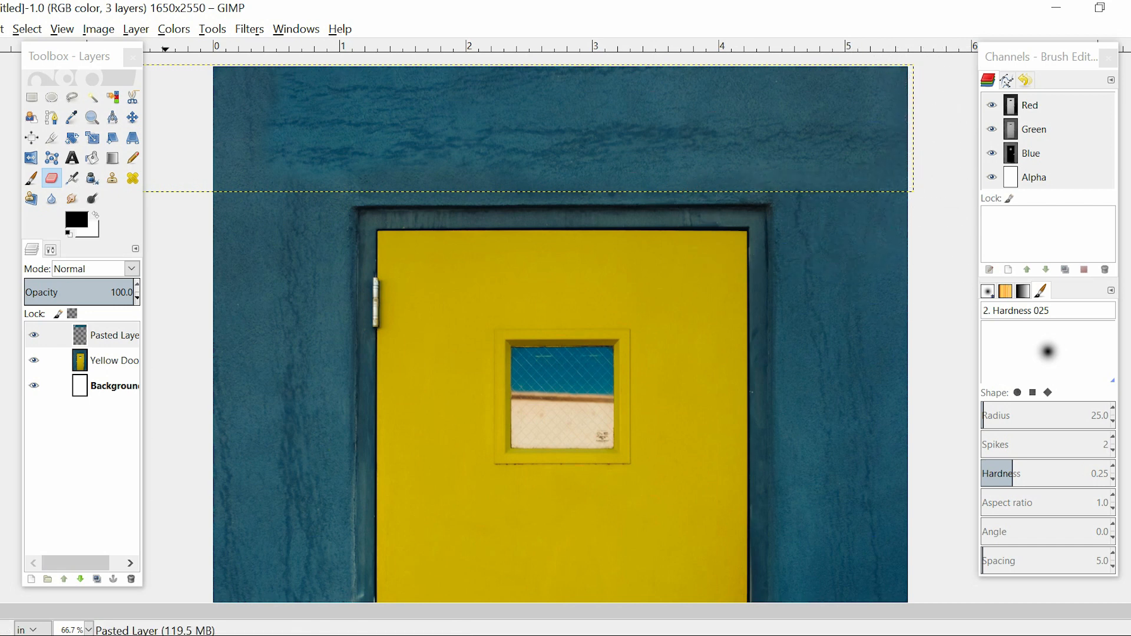
Set the pasted strip layer's opacity to 44.8
{"action": "left_click", "coordinate": [112, 360]}
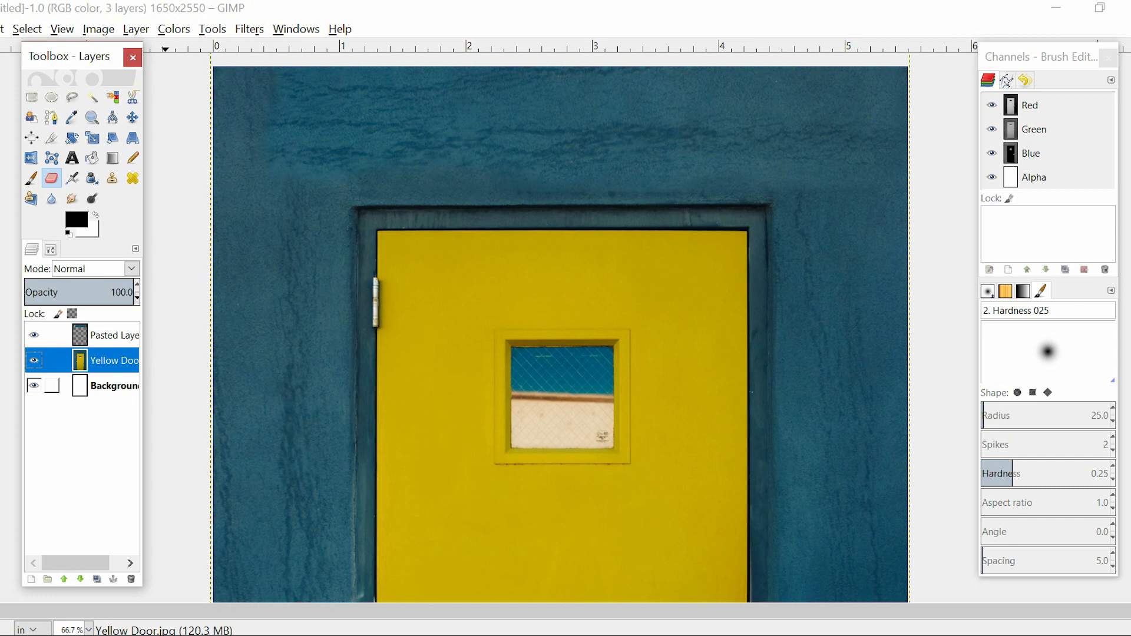
{"action": "left_click", "coordinate": [112, 335]}
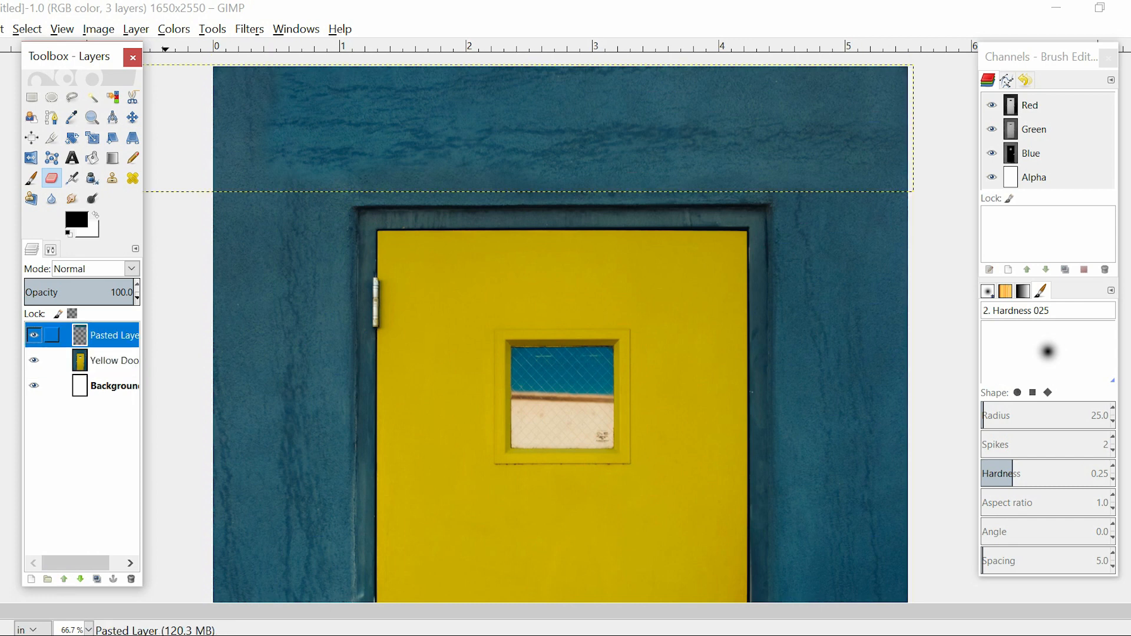
{"action": "left_click", "coordinate": [122, 293]}
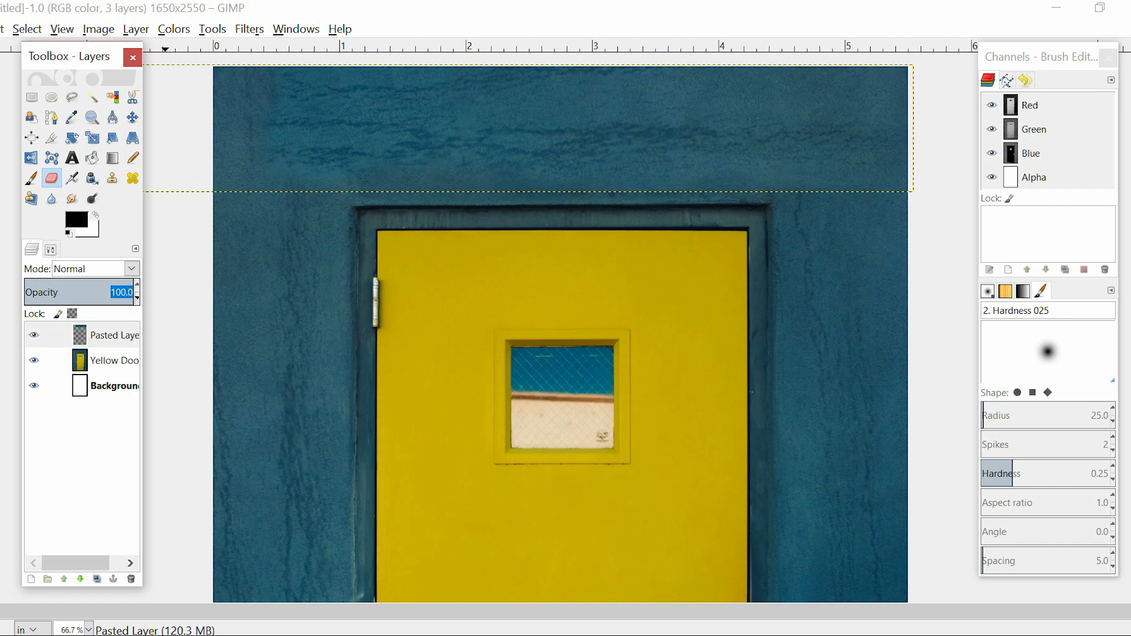
{"action": "type", "text": "44.8"}
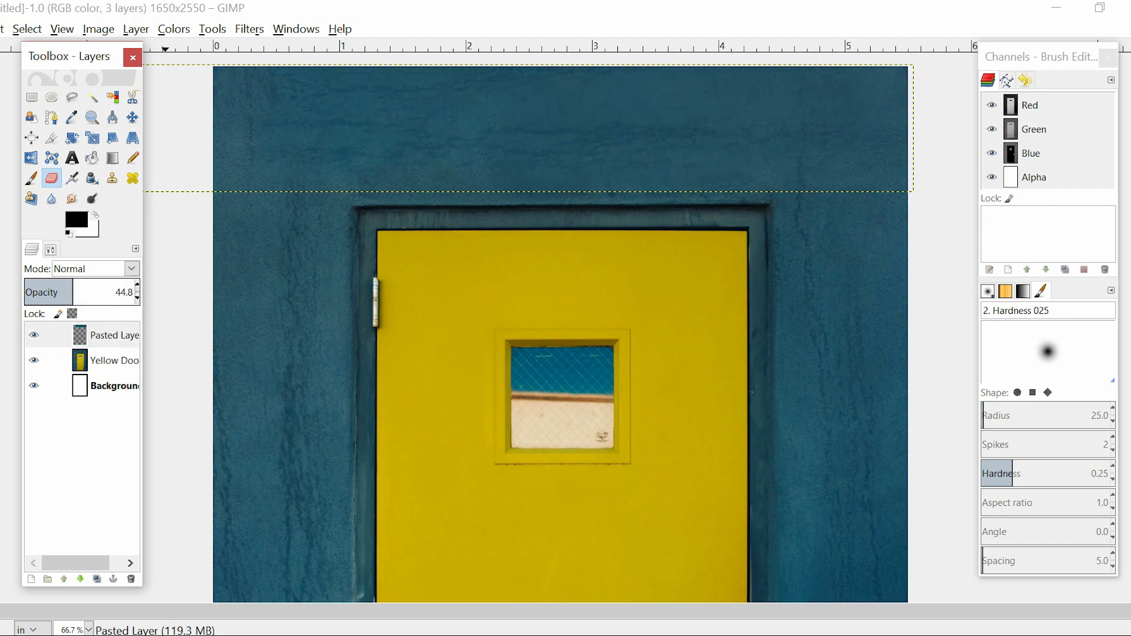
Merge the pasted strip layer down into the Yellow Door layer
{"action": "left_click", "coordinate": [106, 360]}
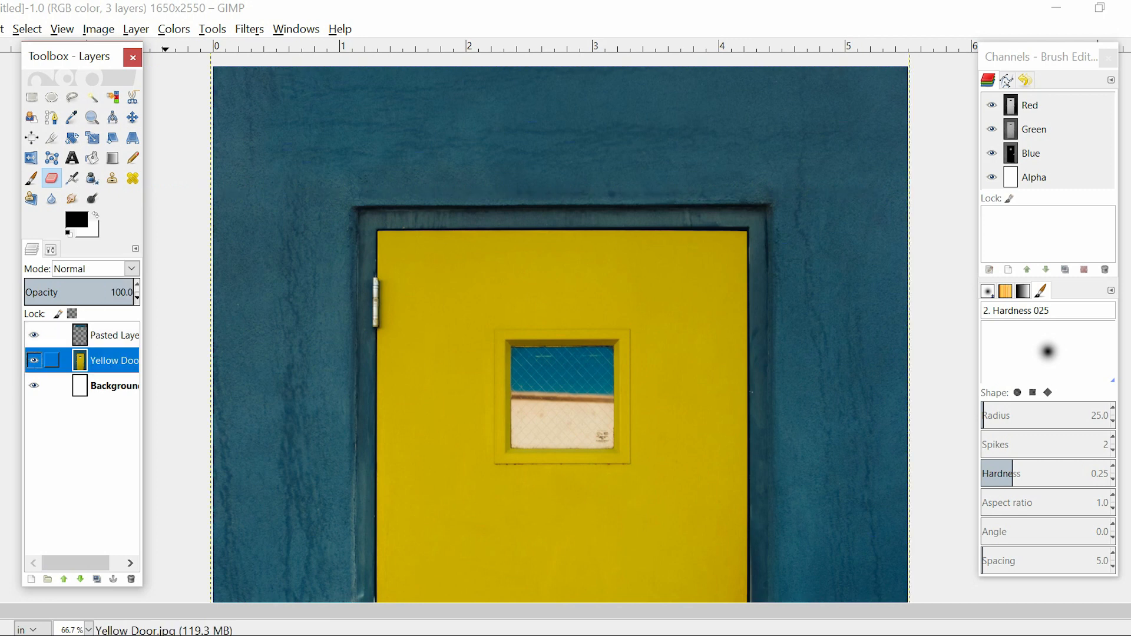
{"action": "key", "text": "minus"}
{"action": "key", "text": "minus"}
{"action": "key", "text": "minus"}
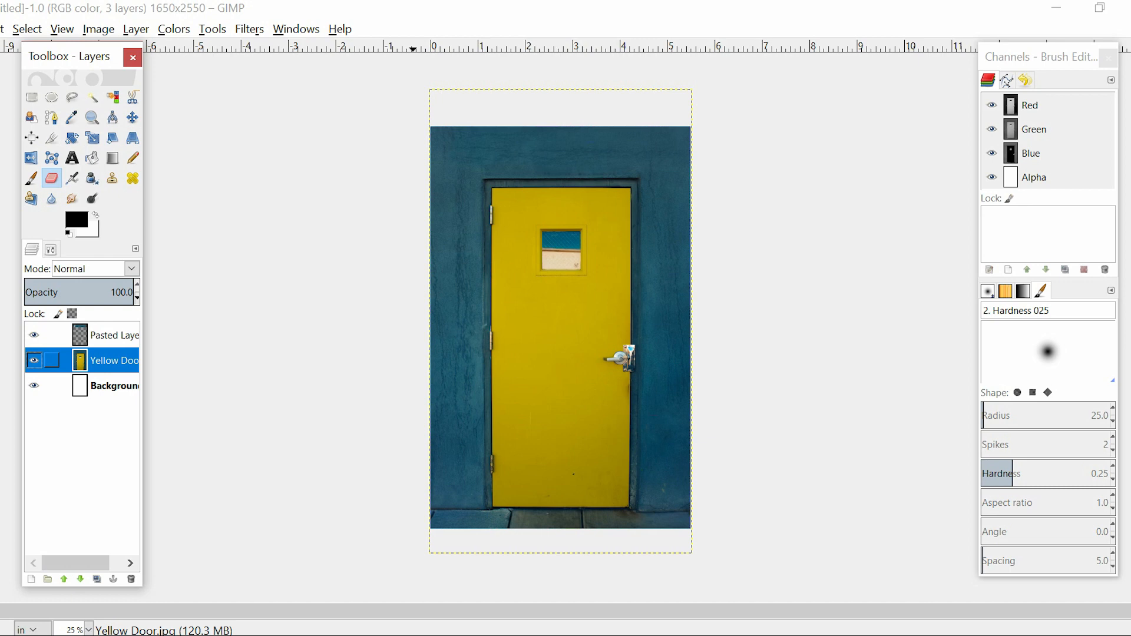
{"action": "left_click", "coordinate": [104, 336]}
{"action": "right_click", "coordinate": [104, 335]}
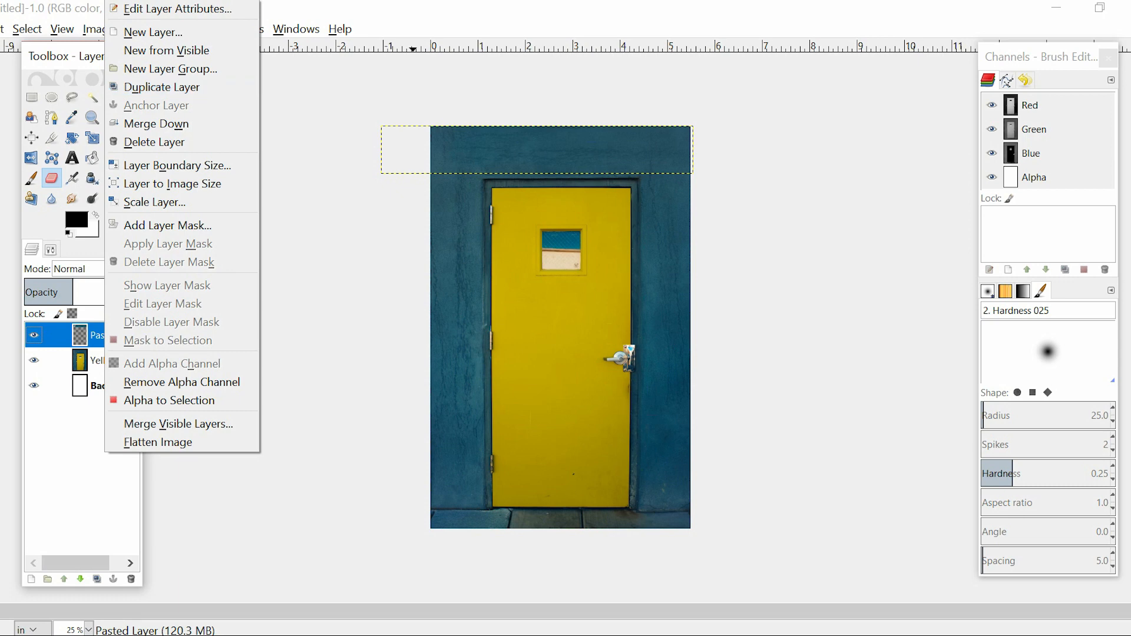
{"action": "left_click", "coordinate": [228, 123]}
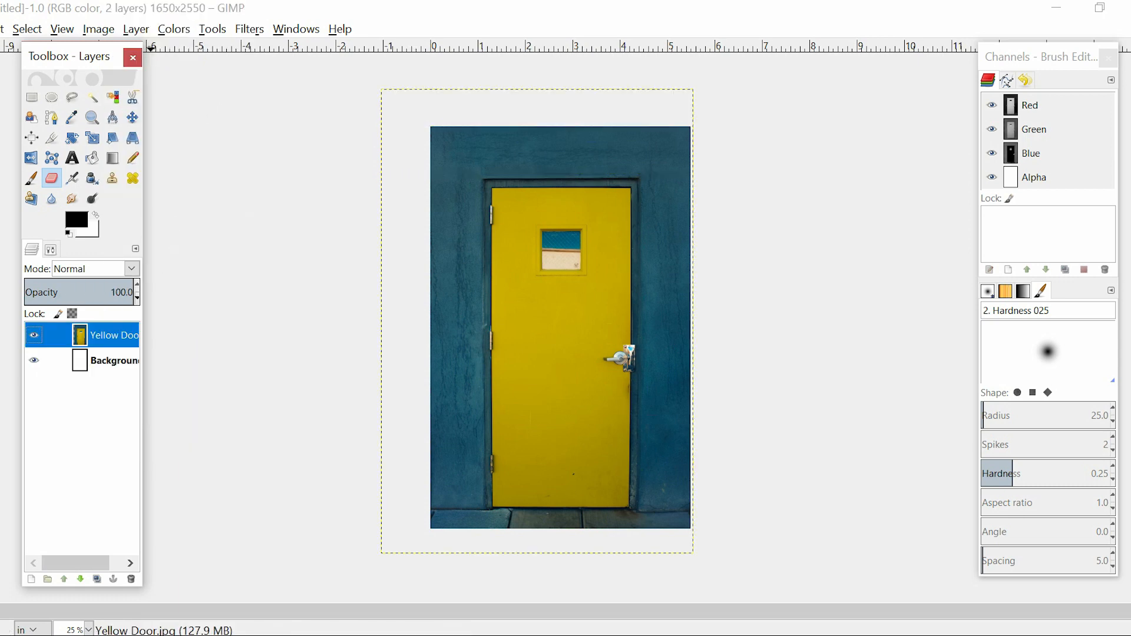
Scale the merged Yellow Door layer up slightly and nudge it upward on the page
{"action": "left_click", "coordinate": [133, 118]}
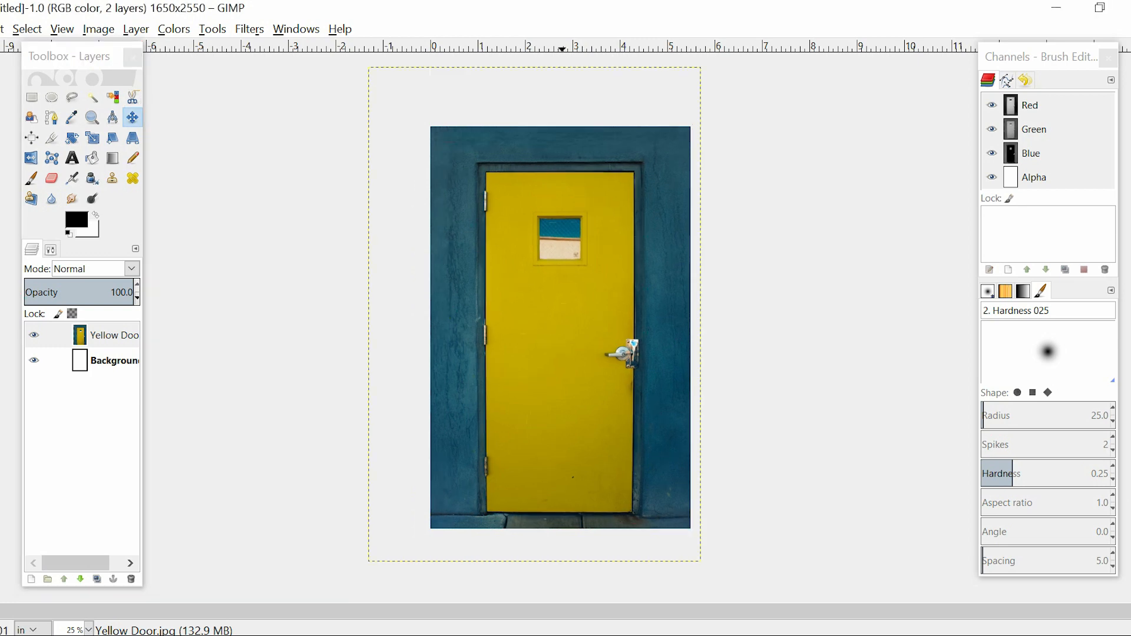
{"action": "left_click", "coordinate": [535, 316]}
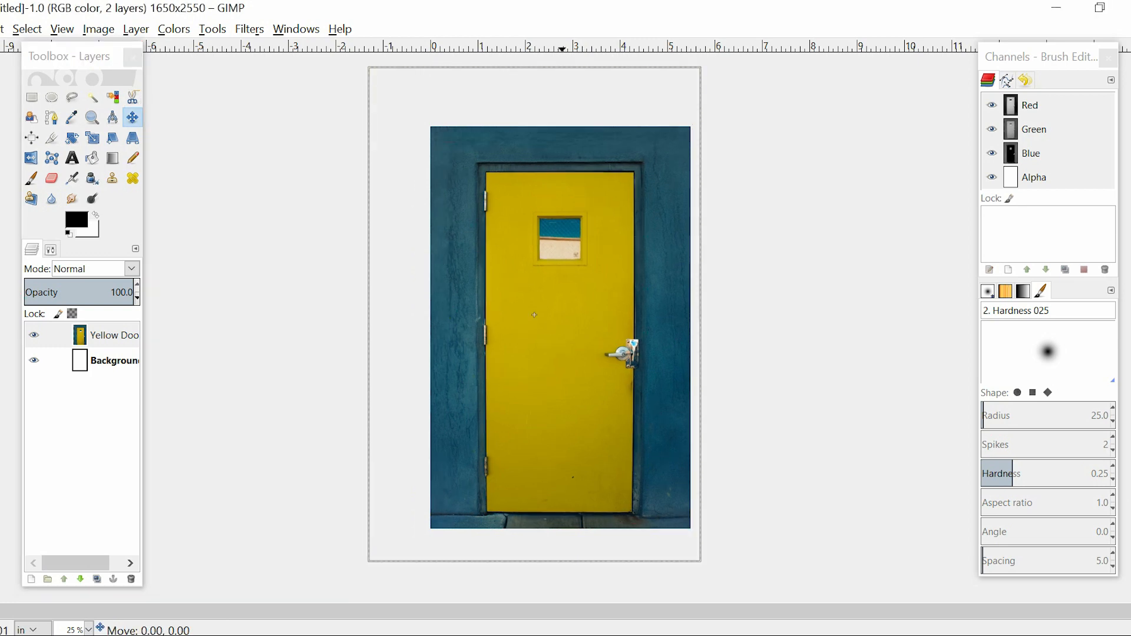
{"action": "left_click_drag", "start_coordinate": [534, 315], "coordinate": [534, 316]}
{"action": "key", "text": "Up"}
{"action": "key", "text": "Up"}
{"action": "key", "text": "Up"}
{"action": "key", "text": "Up"}
{"action": "key", "text": "Up"}
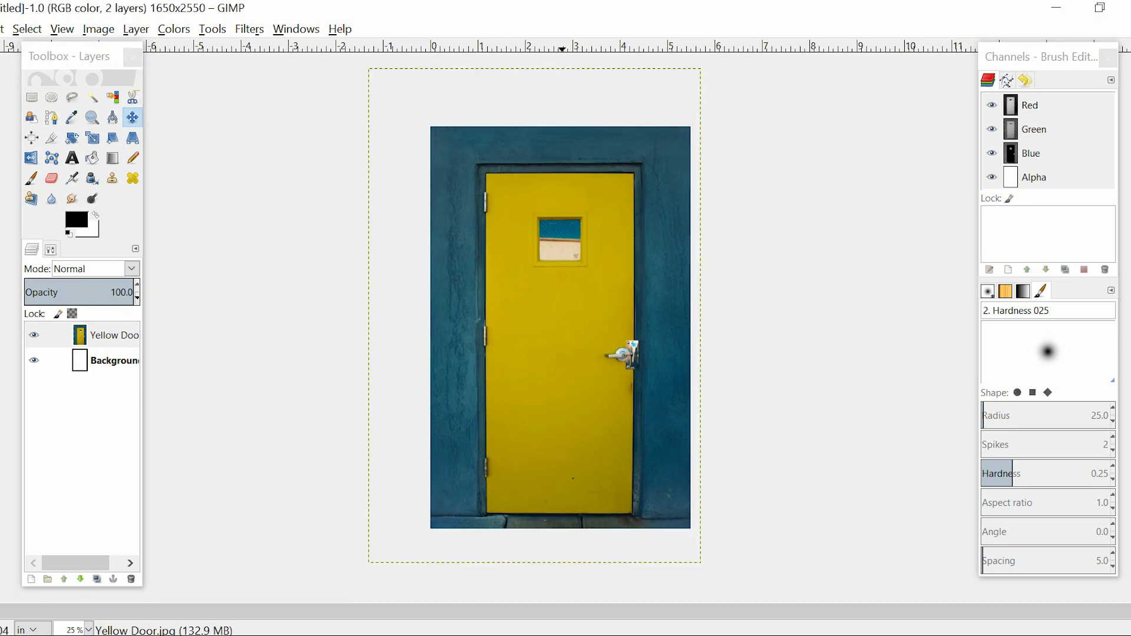
{"action": "key", "text": "Up"}
{"action": "key", "text": "Up"}
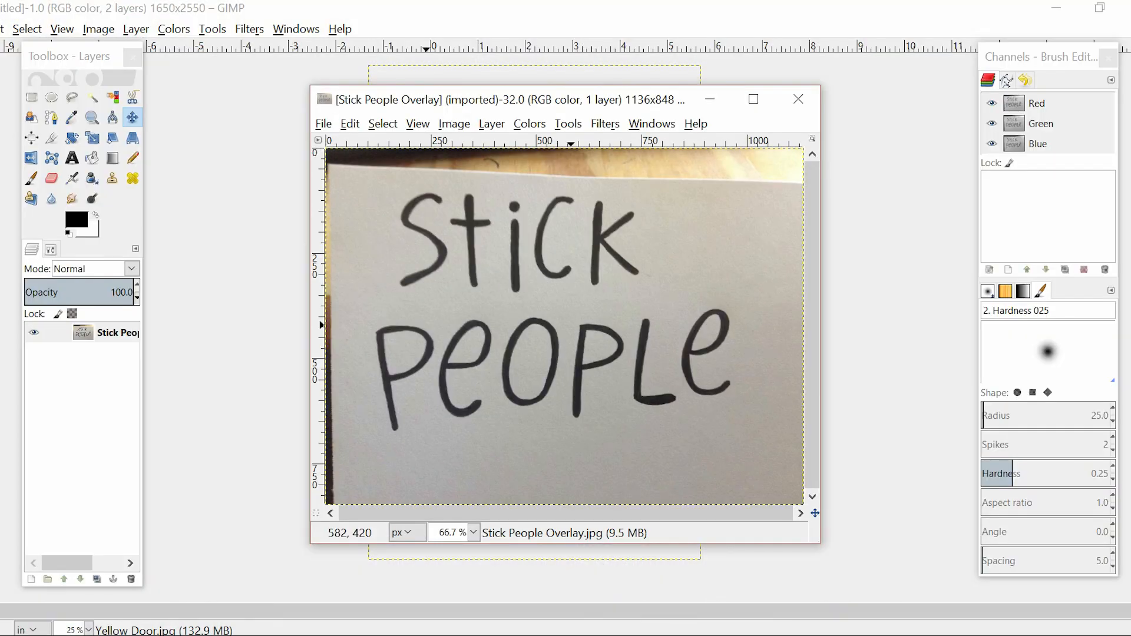
Maximize the Stick People Overlay image and crop it to about 918 × 646 px around the lettering
{"action": "left_click", "coordinate": [753, 99]}
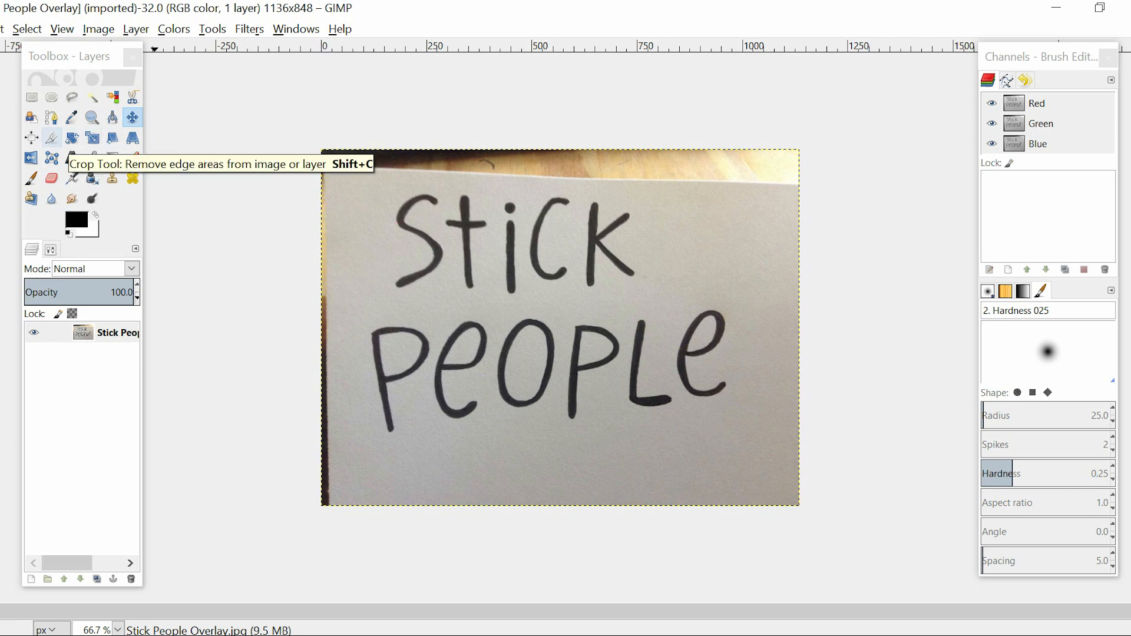
{"action": "left_click", "coordinate": [51, 138]}
{"action": "left_click_drag", "start_coordinate": [353, 183], "coordinate": [738, 454]}
{"action": "key", "text": "Return"}
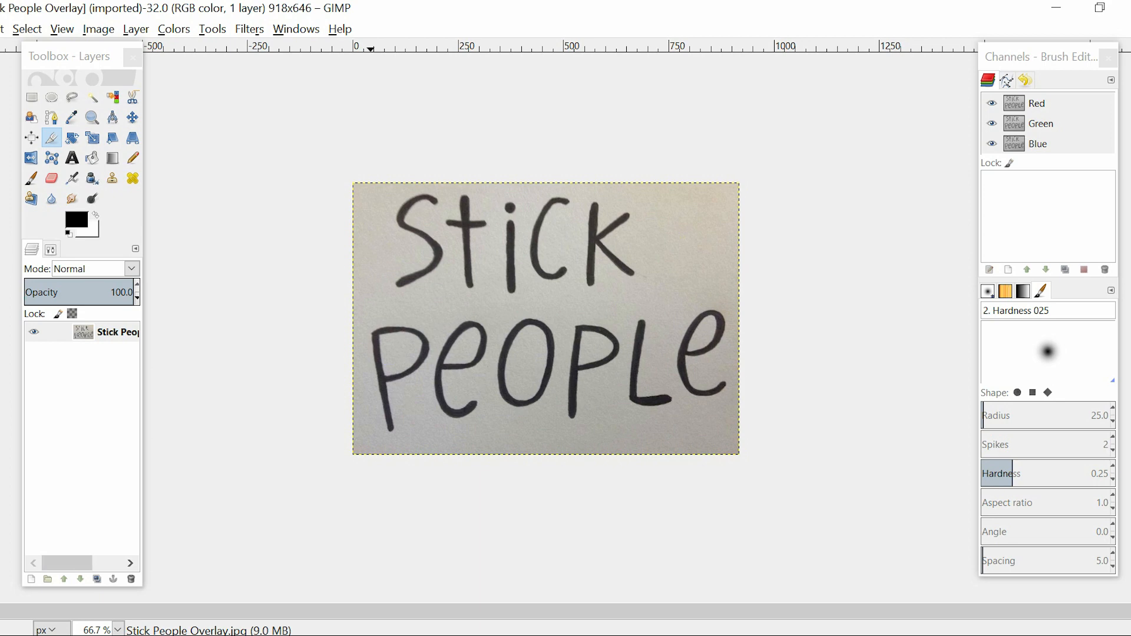
Invert the lettering image's colors and desaturate it based on Lightness
{"action": "left_click", "coordinate": [174, 29]}
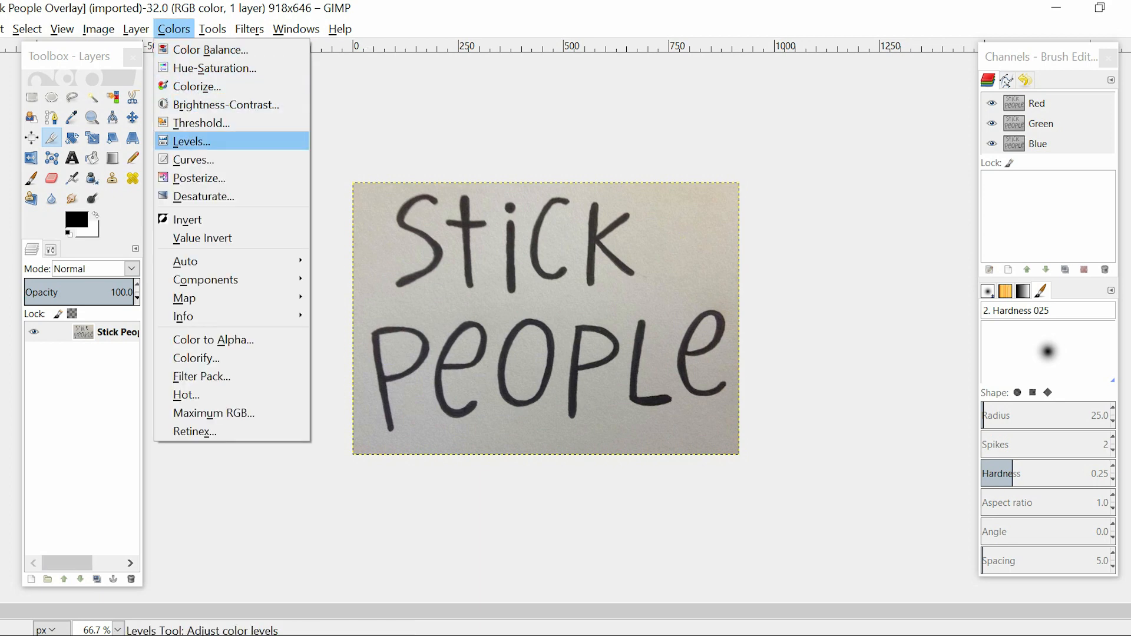
{"action": "left_click", "coordinate": [218, 220]}
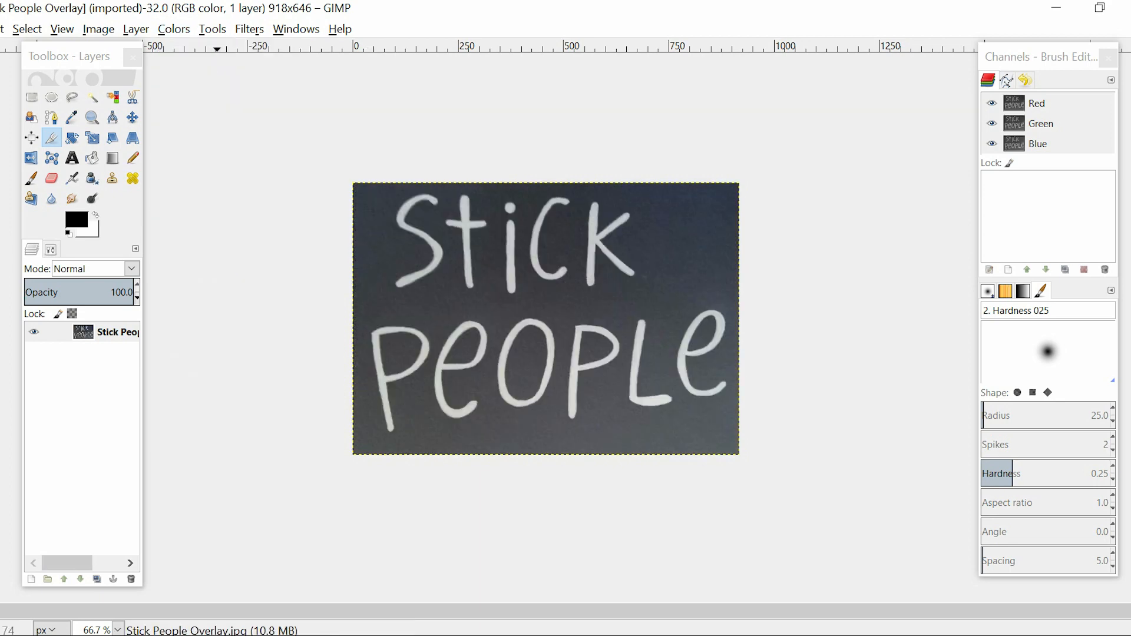
{"action": "left_click", "coordinate": [174, 28]}
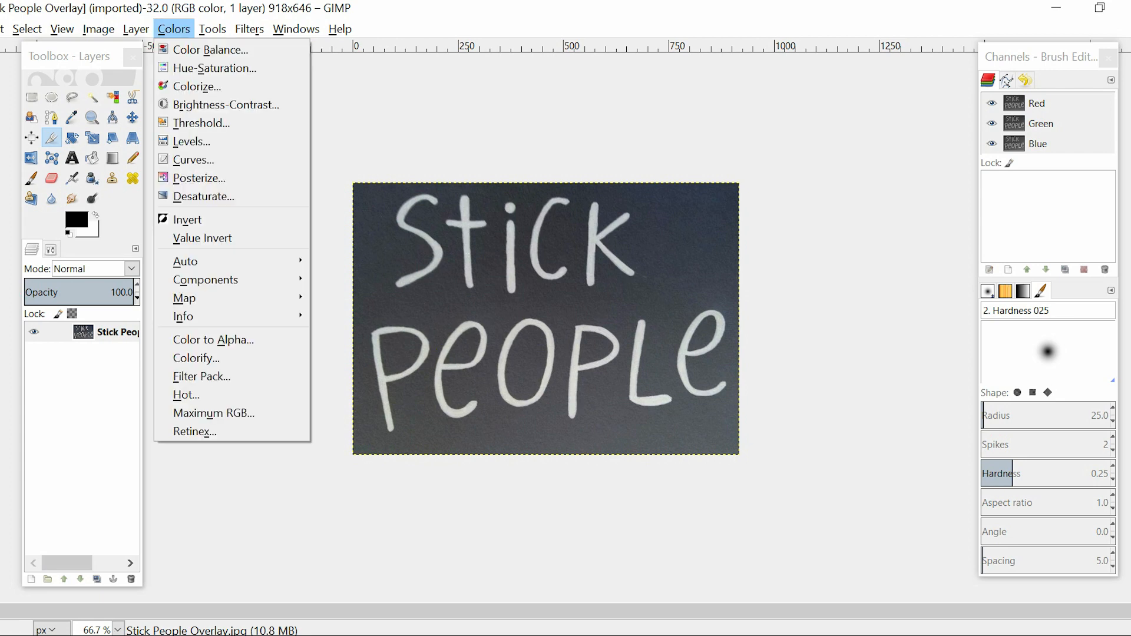
{"action": "left_click", "coordinate": [203, 196]}
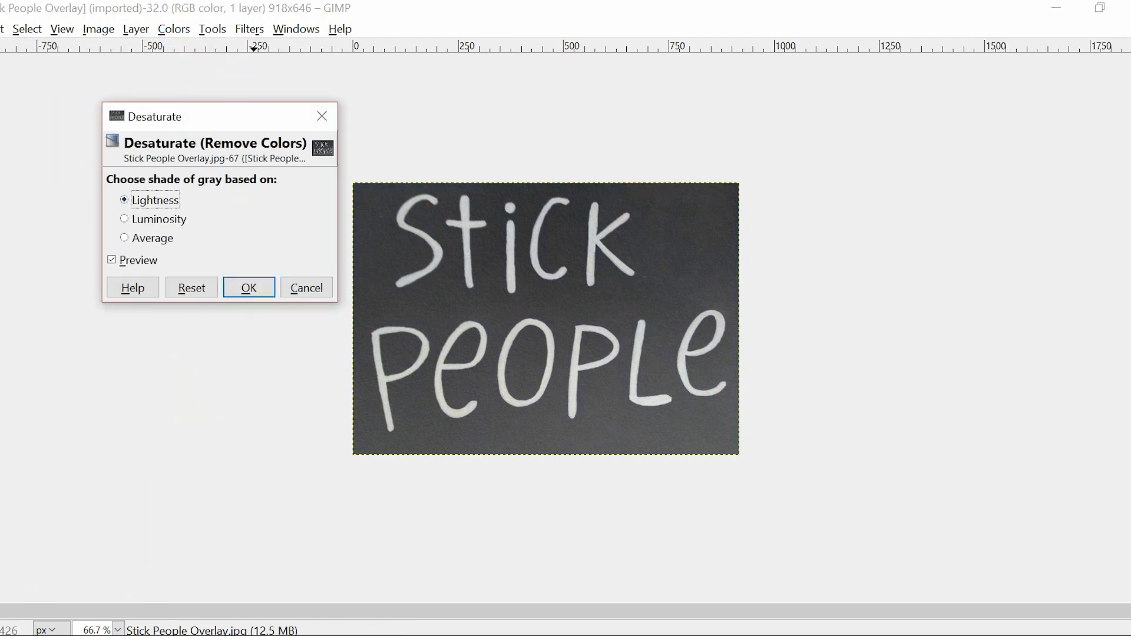
{"action": "left_click", "coordinate": [249, 287]}
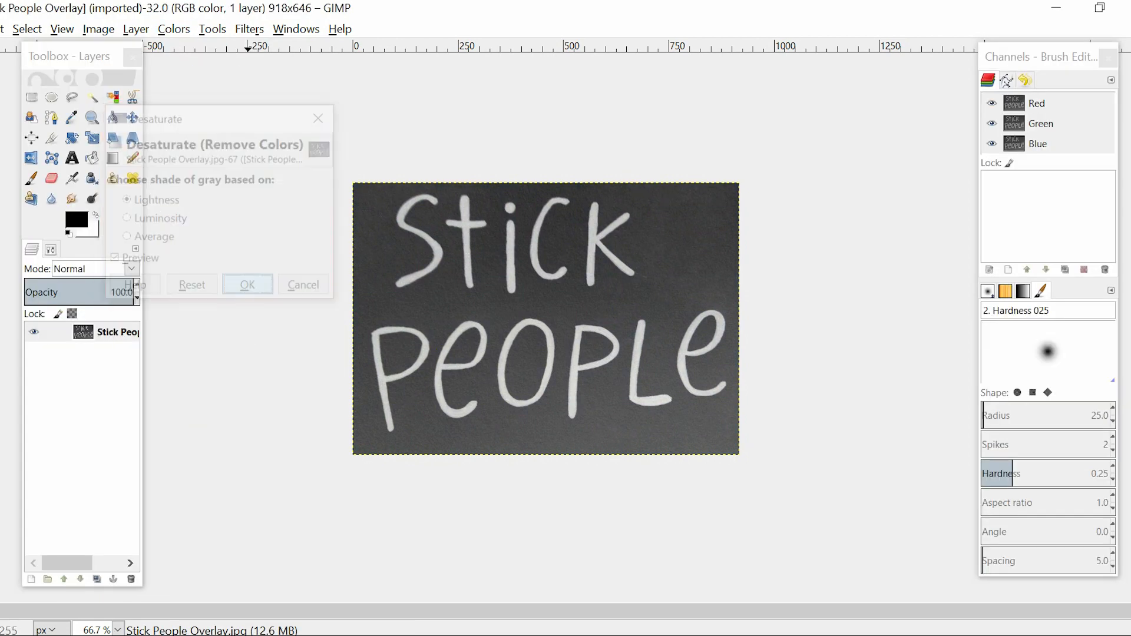
Adjust the lettering image with Brightness-Contrast, setting brightness to -70 and contrast to 127
{"action": "key", "text": "alt+c"}
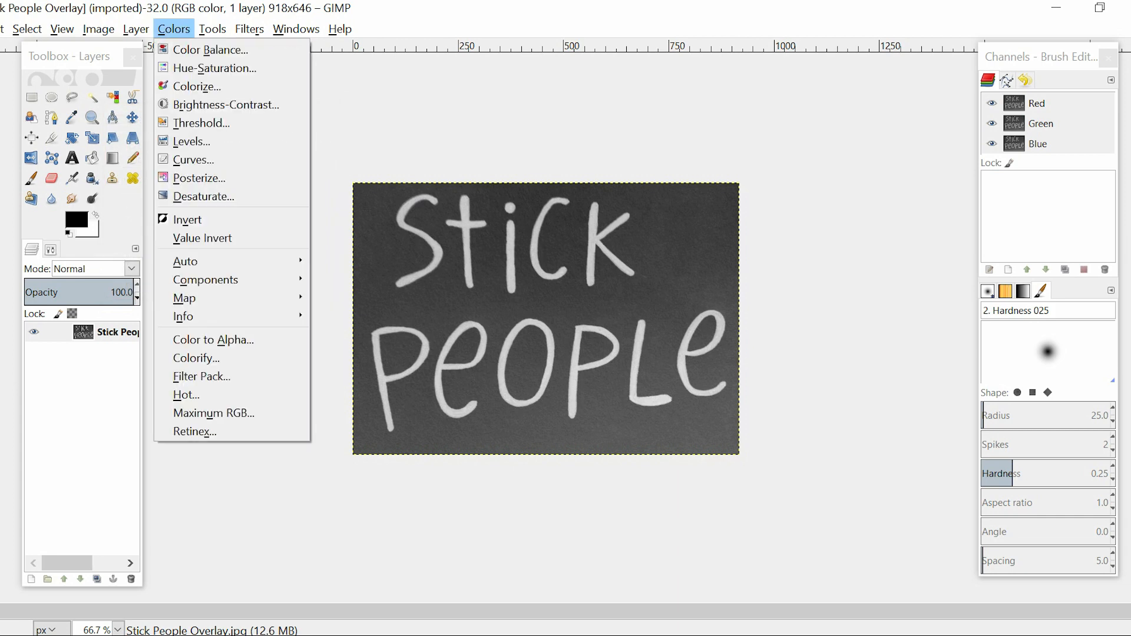
{"action": "left_click", "coordinate": [245, 107]}
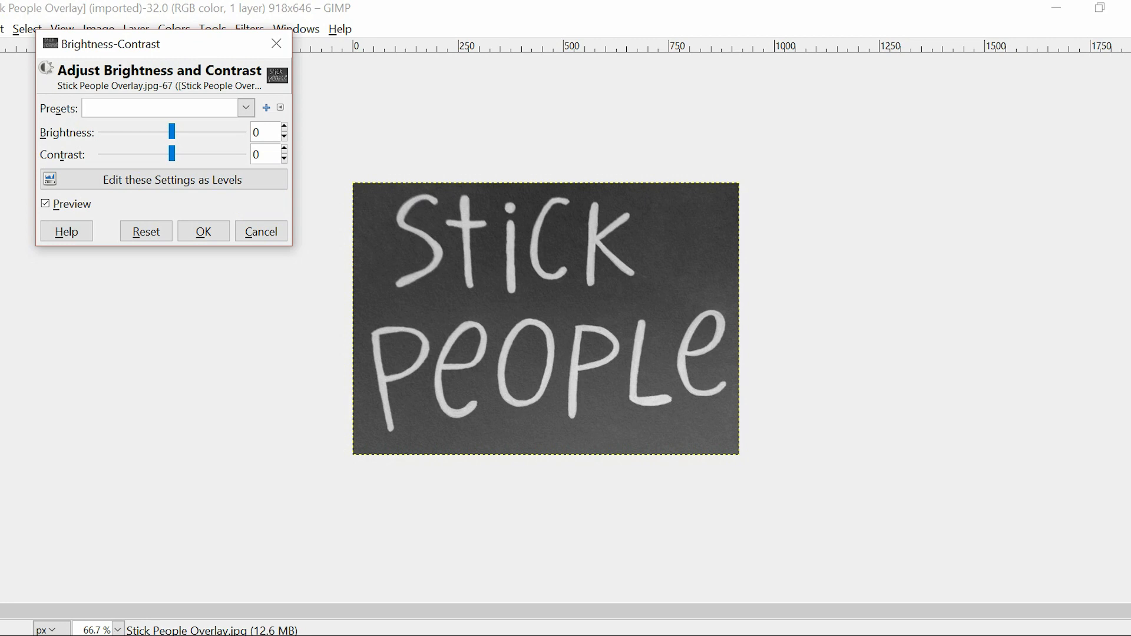
{"action": "left_click_drag", "start_coordinate": [172, 131], "coordinate": [242, 154]}
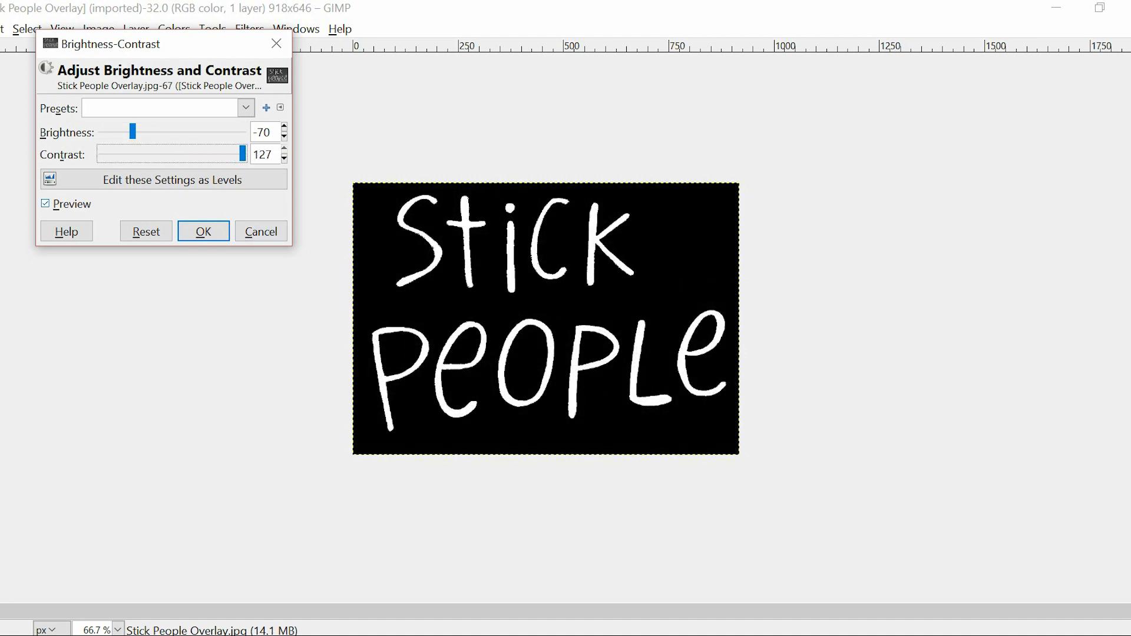
Compare the lettering with the adjustment preview off and on, inspect the letter edges up close, and apply the adjustment
{"action": "left_click", "coordinate": [45, 203]}
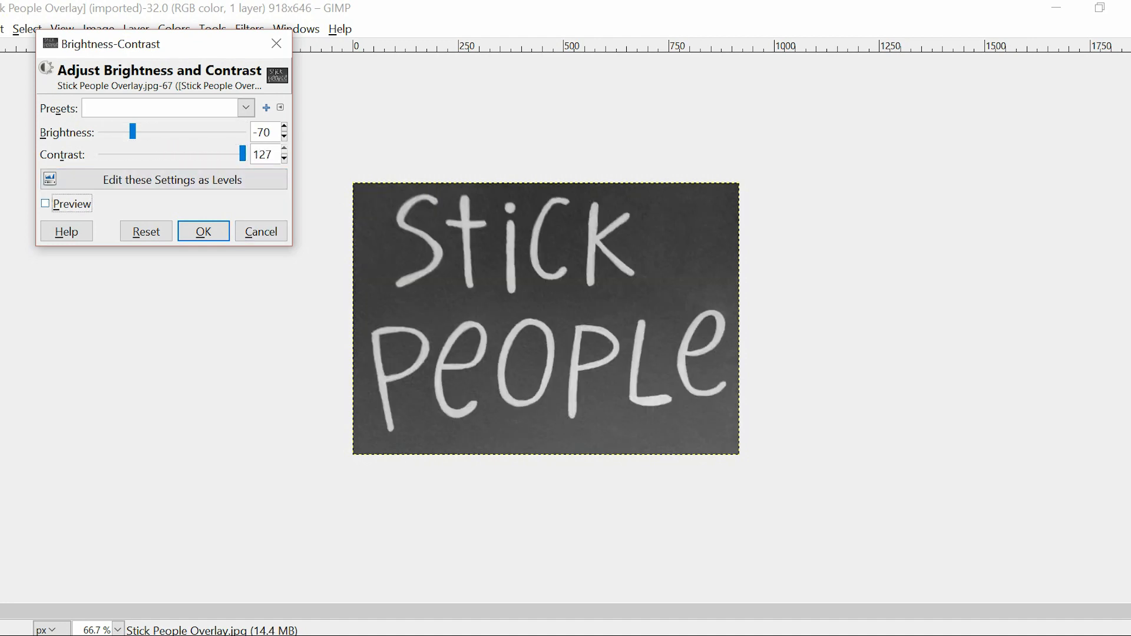
{"action": "left_click", "coordinate": [45, 203]}
{"action": "left_click", "coordinate": [45, 203]}
{"action": "left_click", "coordinate": [45, 203]}
{"action": "left_click", "coordinate": [45, 203]}
{"action": "left_click", "coordinate": [46, 203]}
{"action": "left_click", "coordinate": [46, 203]}
{"action": "key", "text": "space"}
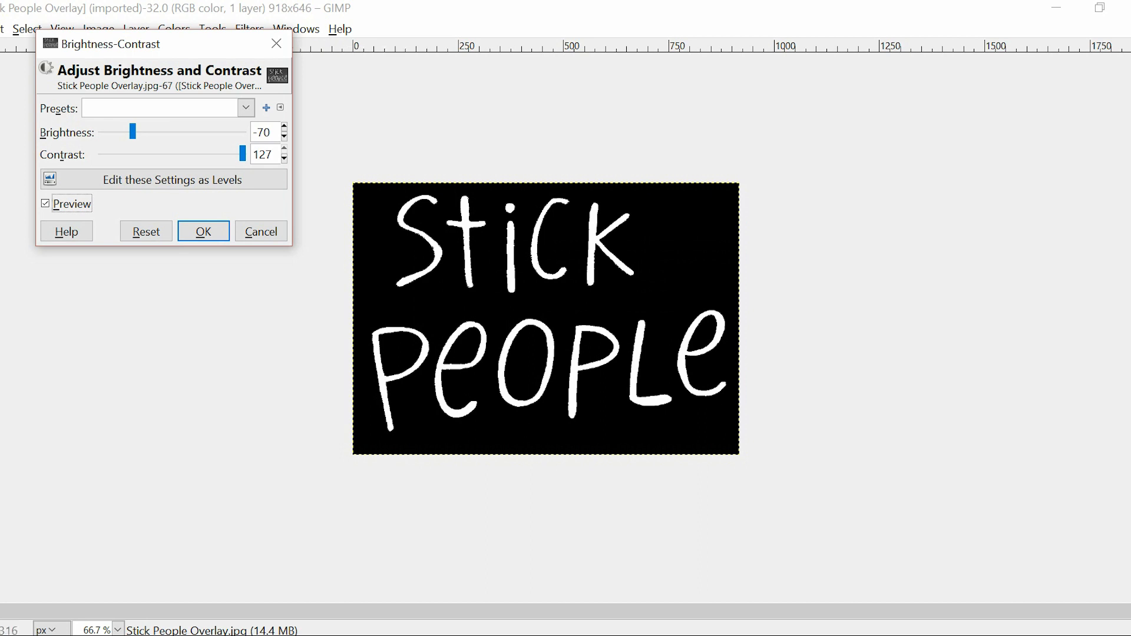
{"action": "key", "text": "Tab"}
{"action": "key", "text": "plus"}
{"action": "key", "text": "plus"}
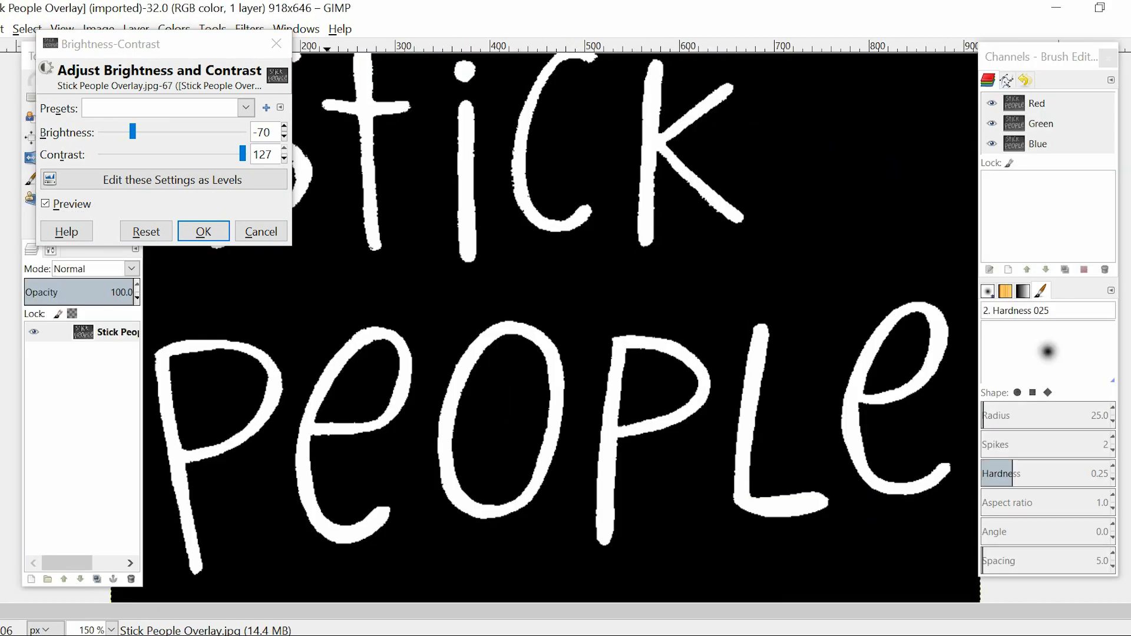
{"action": "key", "text": "minus"}
{"action": "key", "text": "minus"}
{"action": "key", "text": "minus"}
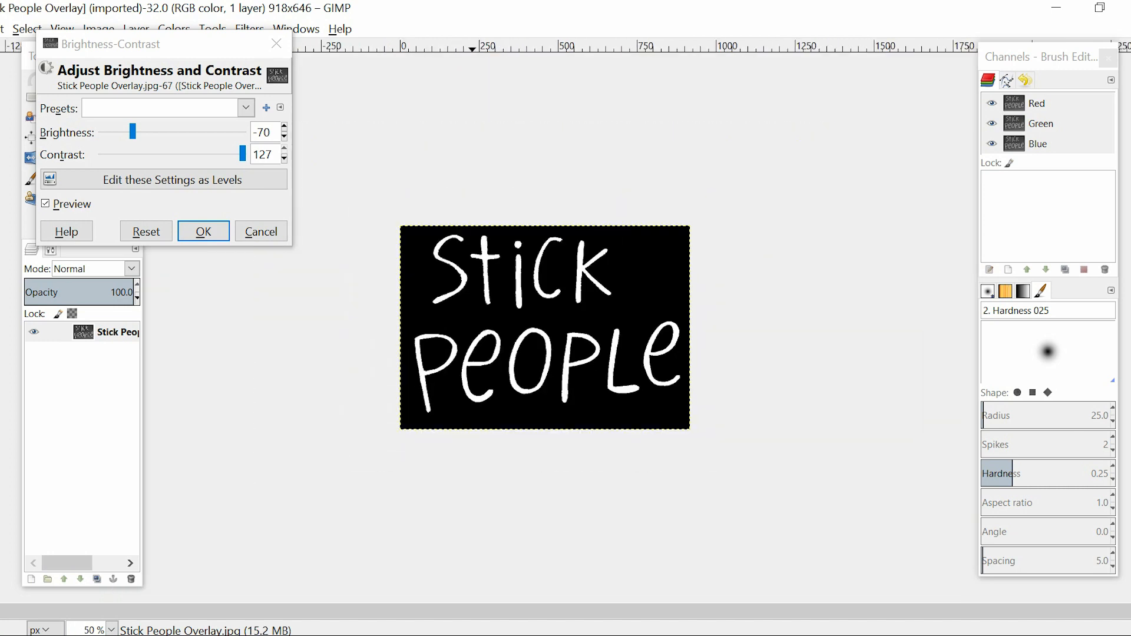
{"action": "left_click", "coordinate": [203, 231]}
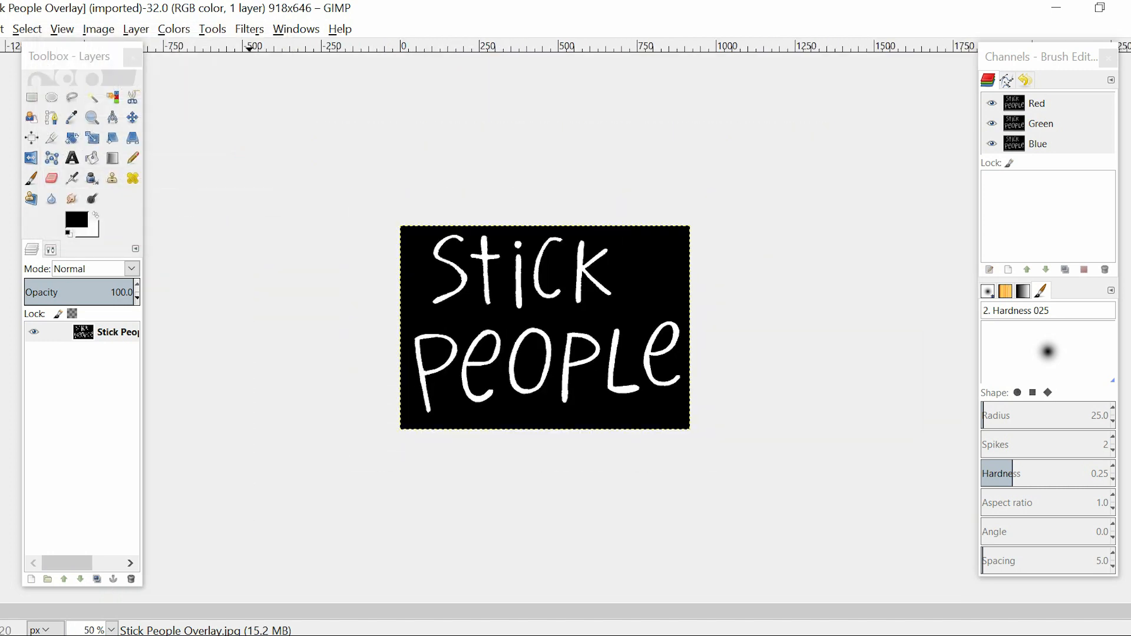
Apply a second Brightness-Contrast adjustment to the black-and-white lettering image
{"action": "left_click", "coordinate": [174, 28]}
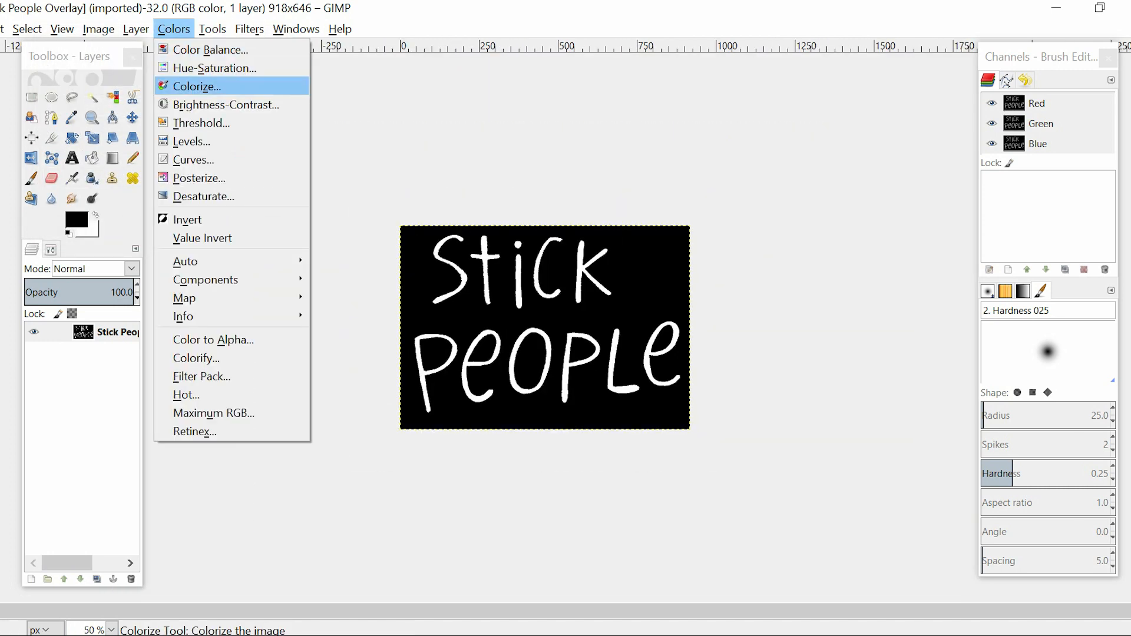
{"action": "left_click", "coordinate": [227, 105]}
{"action": "left_click_drag", "start_coordinate": [171, 131], "coordinate": [210, 155]}
{"action": "left_click", "coordinate": [203, 232]}
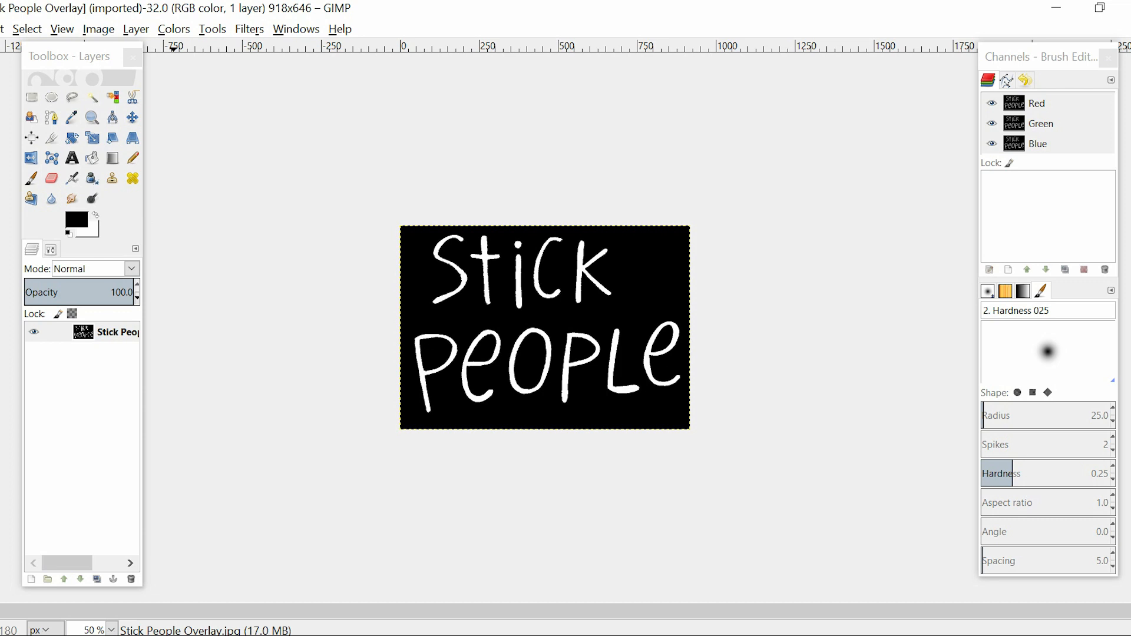
Convert the black background of the lettering image to transparency with Color to Alpha, keeping the white letters
{"action": "left_click", "coordinate": [174, 29]}
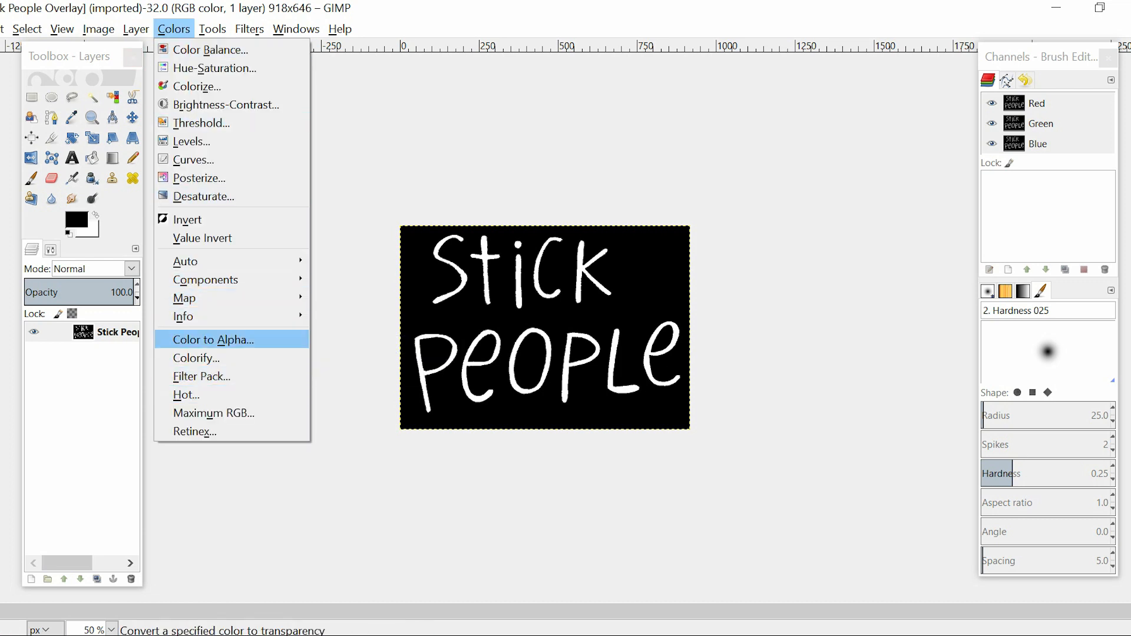
{"action": "left_click", "coordinate": [194, 340]}
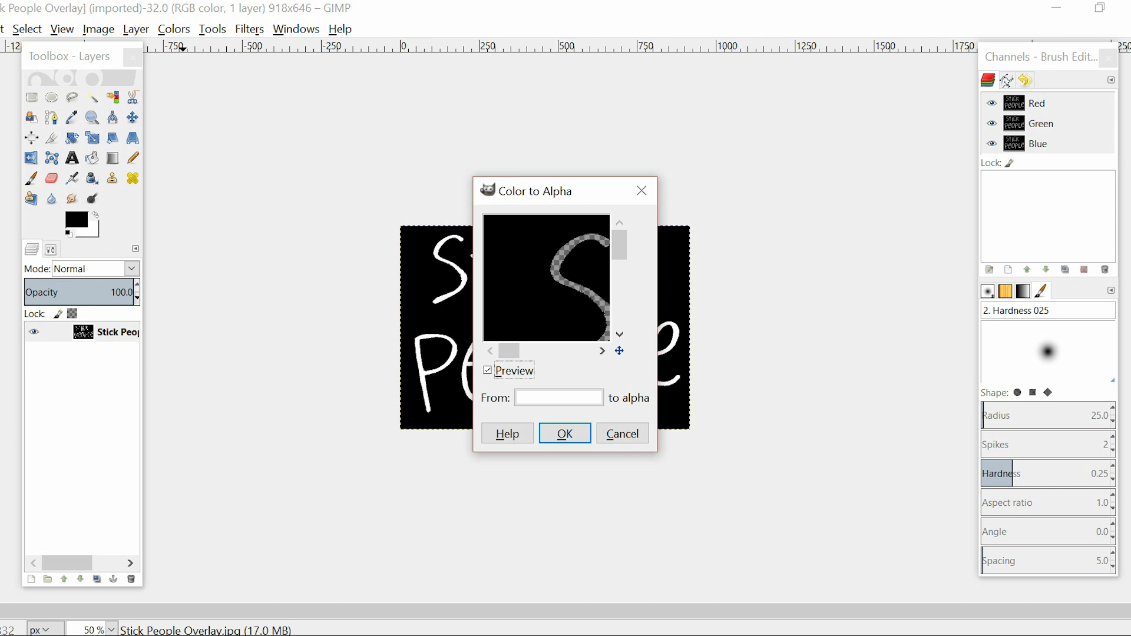
{"action": "left_click", "coordinate": [559, 398]}
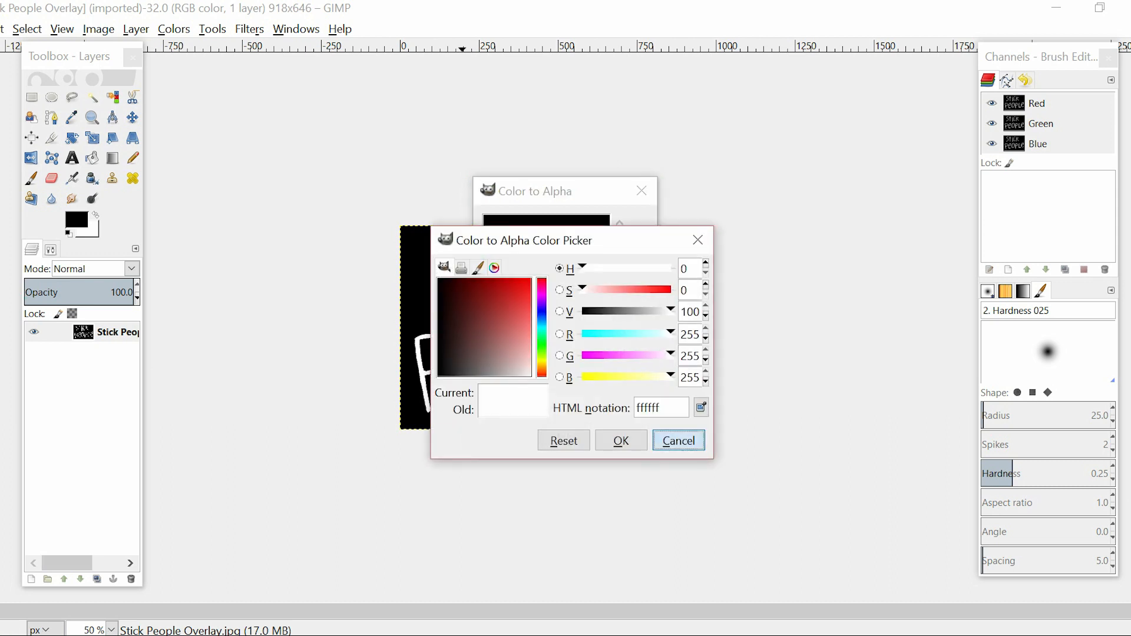
{"action": "left_click", "coordinate": [677, 440]}
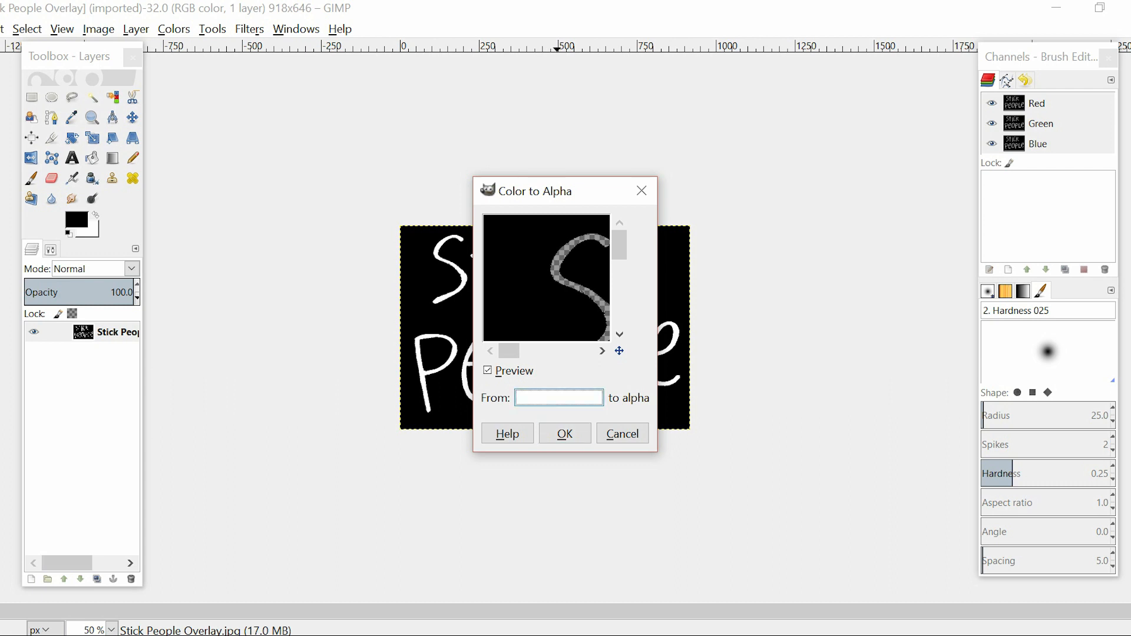
{"action": "left_click", "coordinate": [559, 398]}
{"action": "left_click_drag", "start_coordinate": [527, 373], "coordinate": [416, 386]}
{"action": "left_click", "coordinate": [621, 441]}
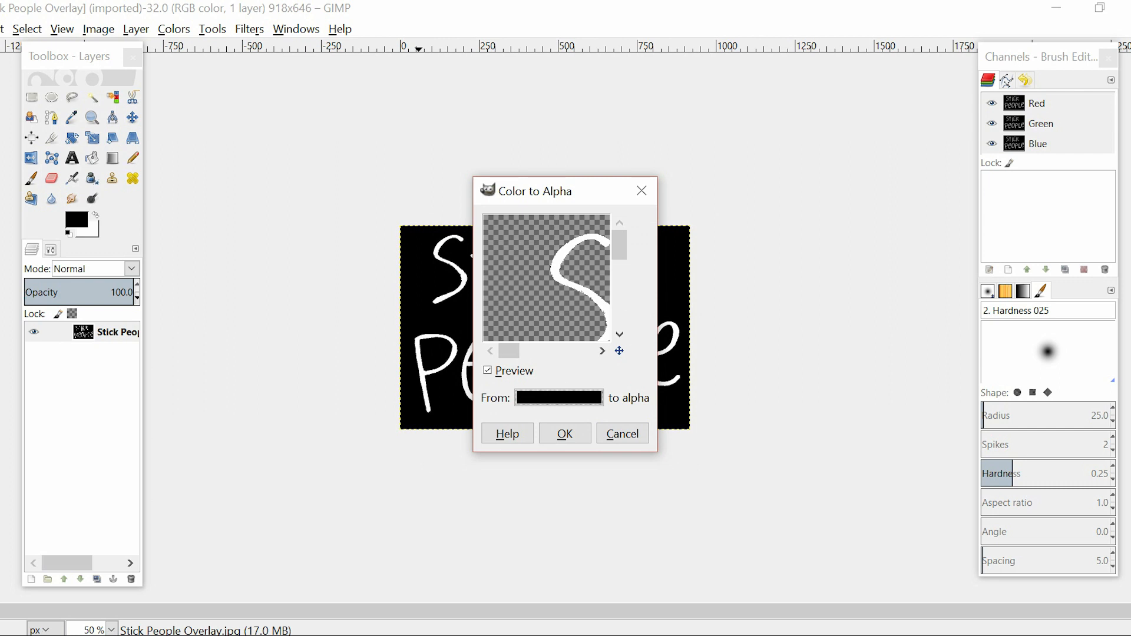
{"action": "left_click", "coordinate": [564, 434]}
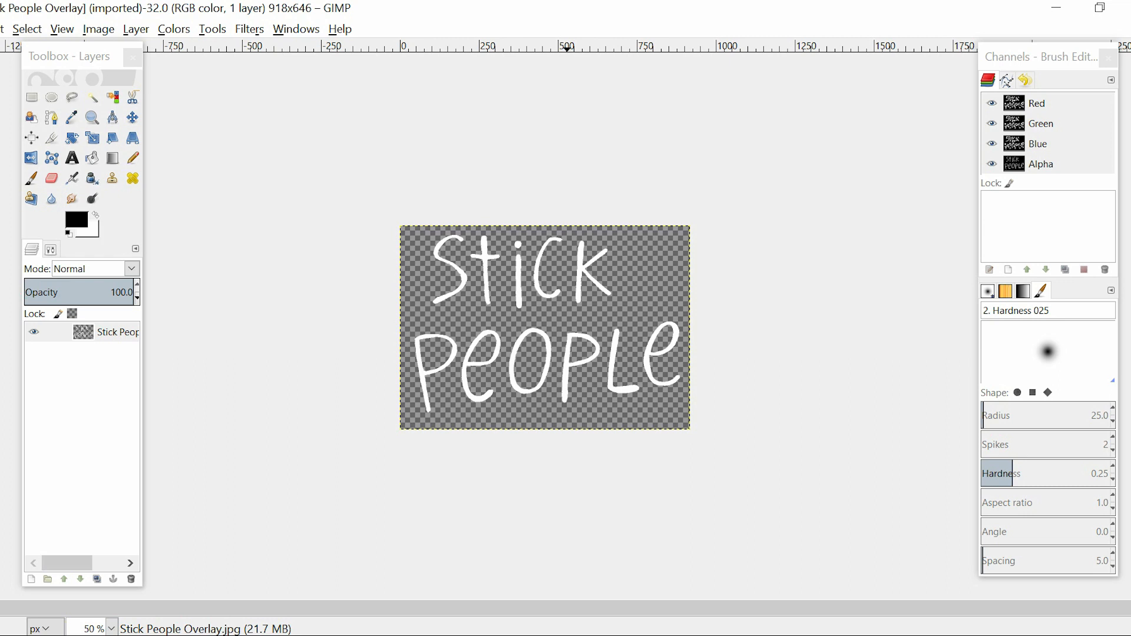
Copy the transparent Stick People lettering layer and switch to the yellow door cover image
{"action": "left_click", "coordinate": [112, 332]}
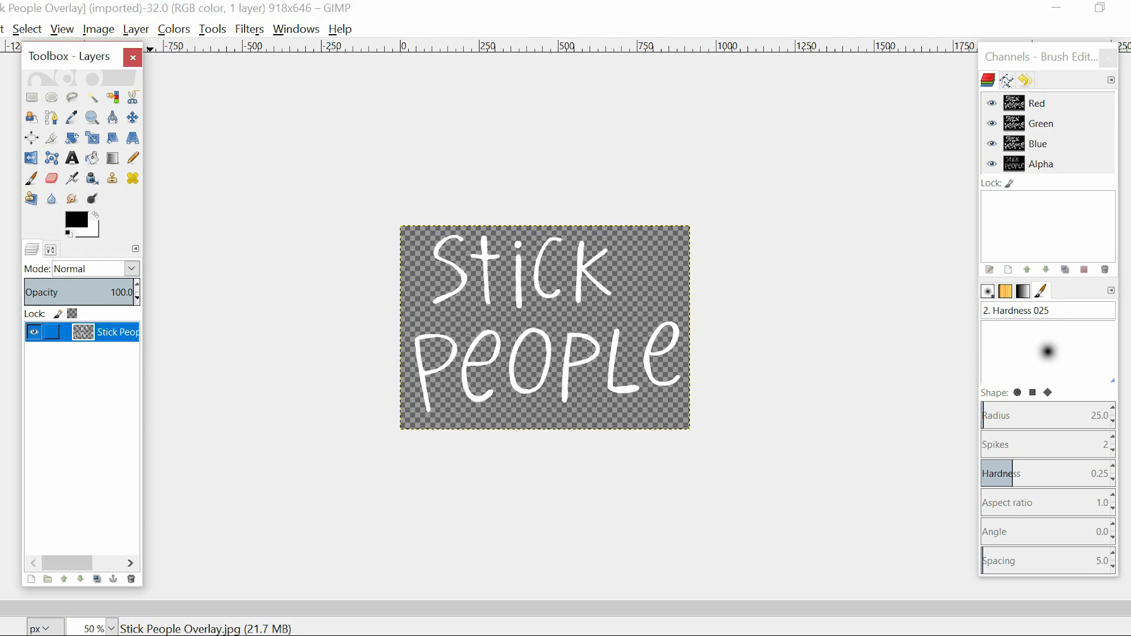
{"action": "key", "text": "ctrl+c"}
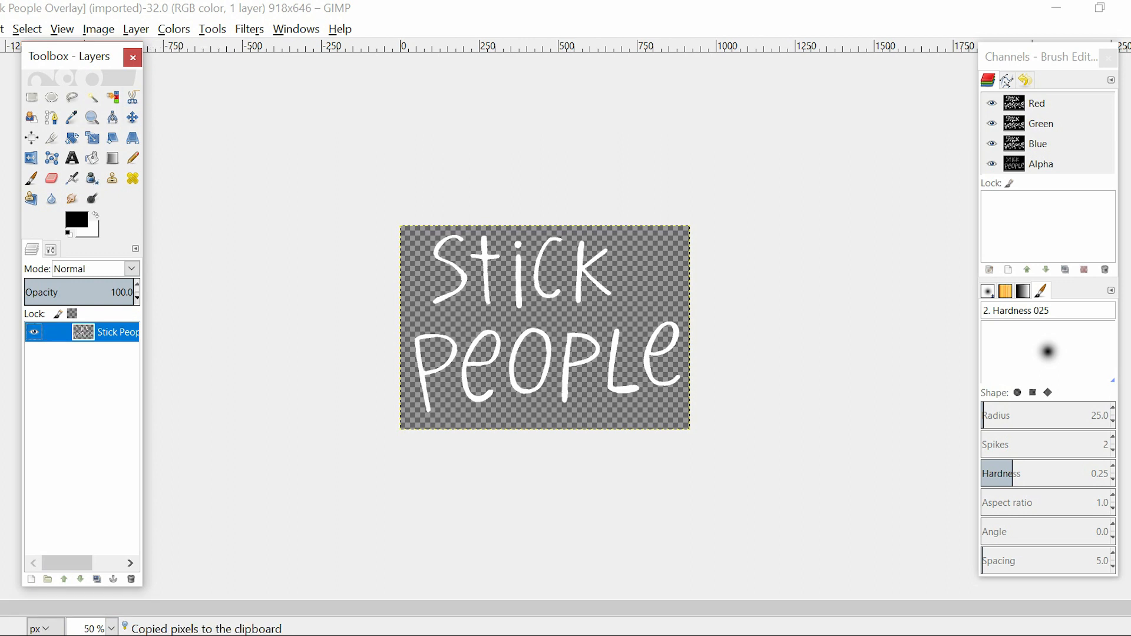
{"action": "key", "text": "alt+Tab"}
{"action": "left_click", "coordinate": [2, 29]}
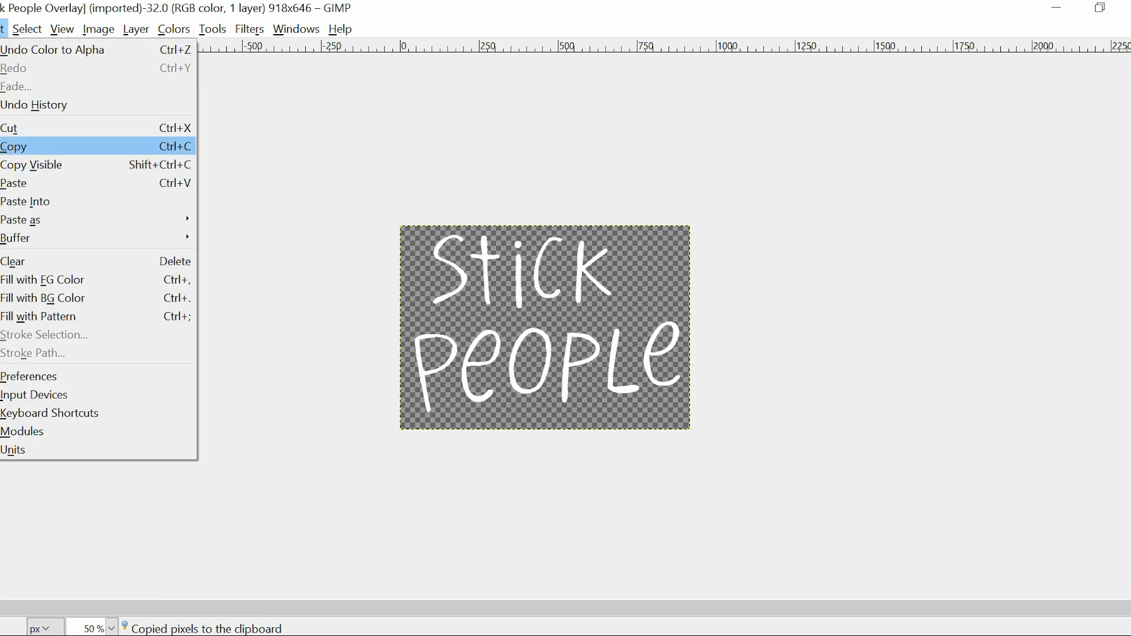
{"action": "mouse_move", "coordinate": [98, 29]}
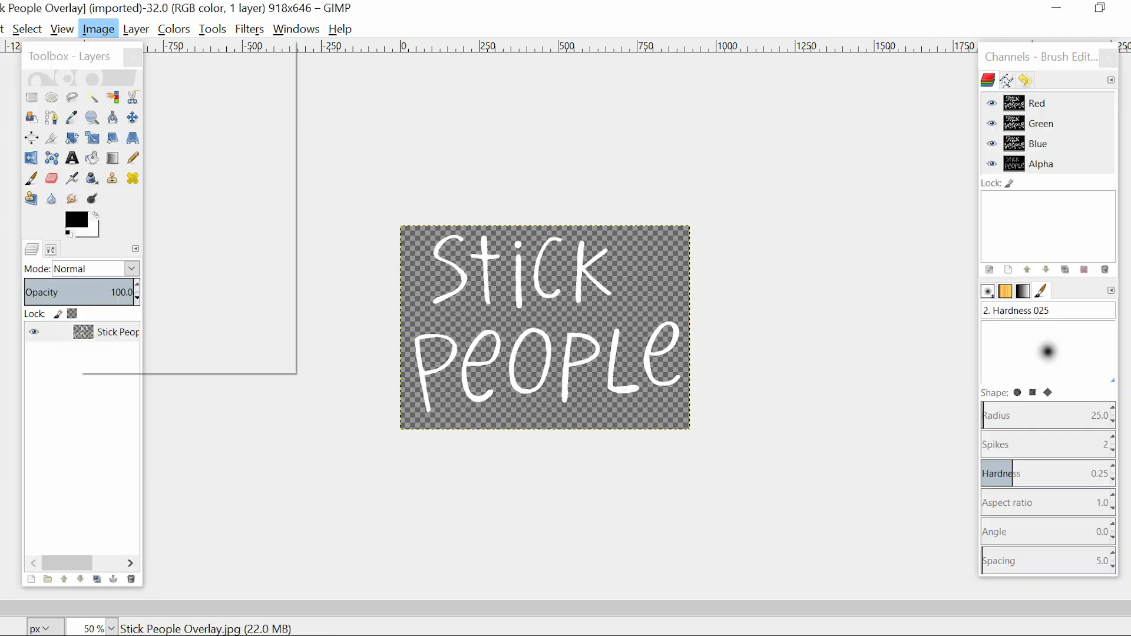
{"action": "key", "text": "Escape"}
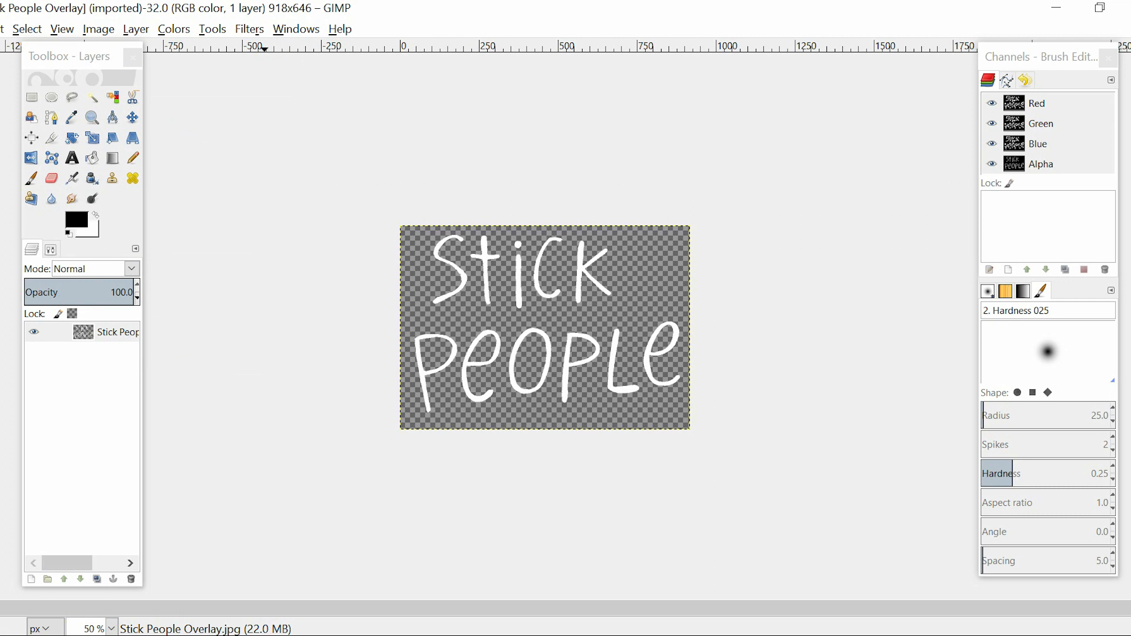
{"action": "mouse_move", "coordinate": [265, 635]}
{"action": "left_click", "coordinate": [154, 575]}
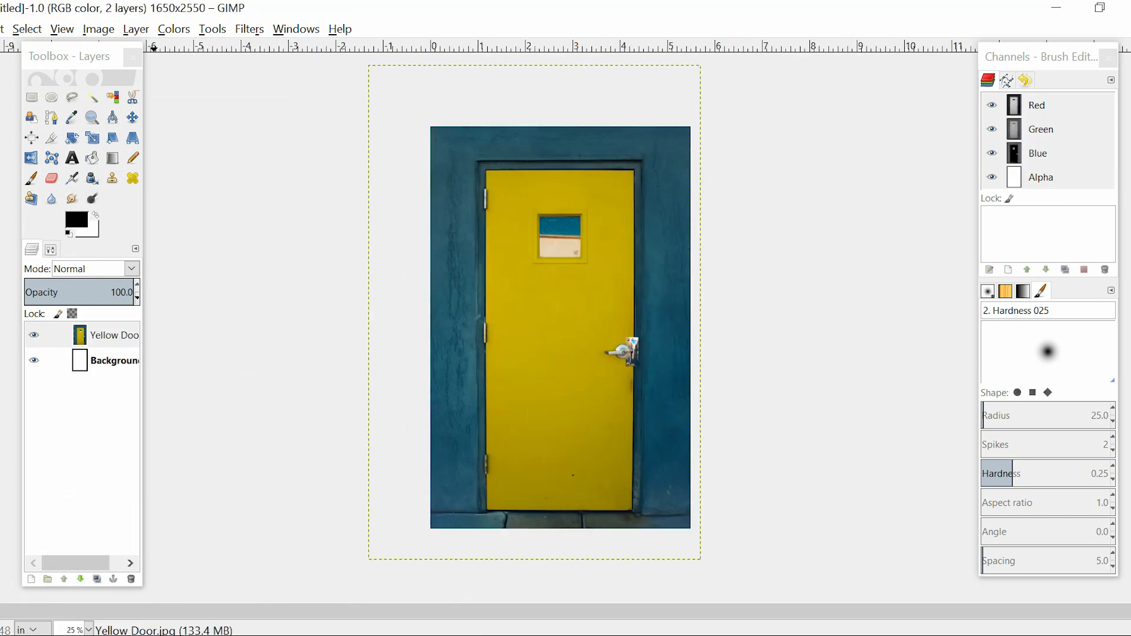
Paste the lettering into the cover image and turn the floating selection into a new layer
{"action": "key", "text": "ctrl+v"}
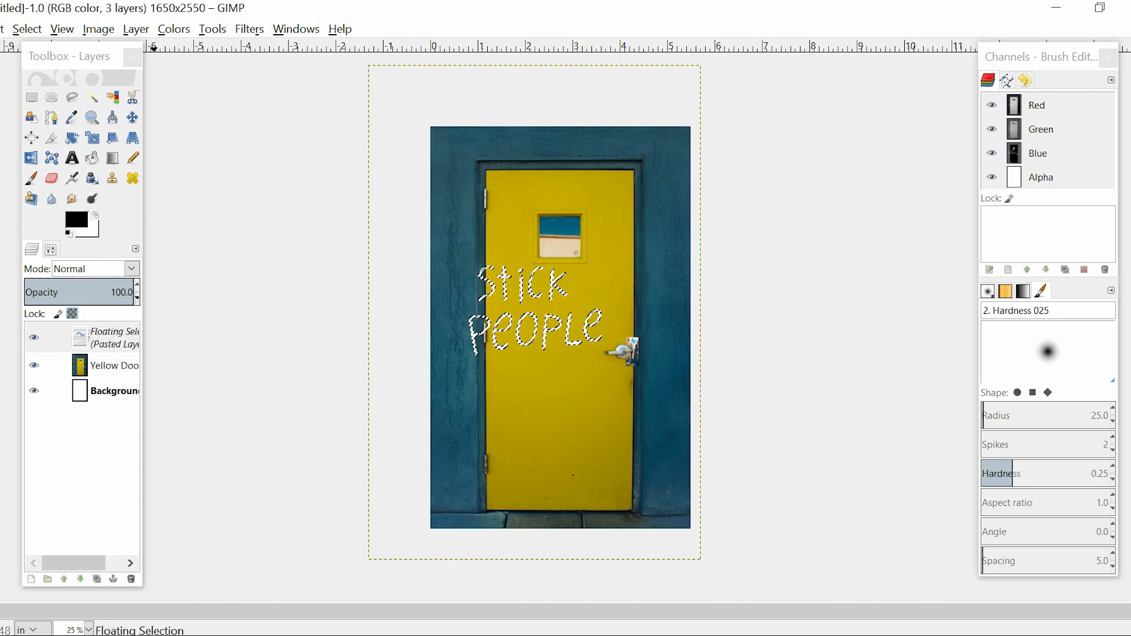
{"action": "right_click", "coordinate": [83, 338]}
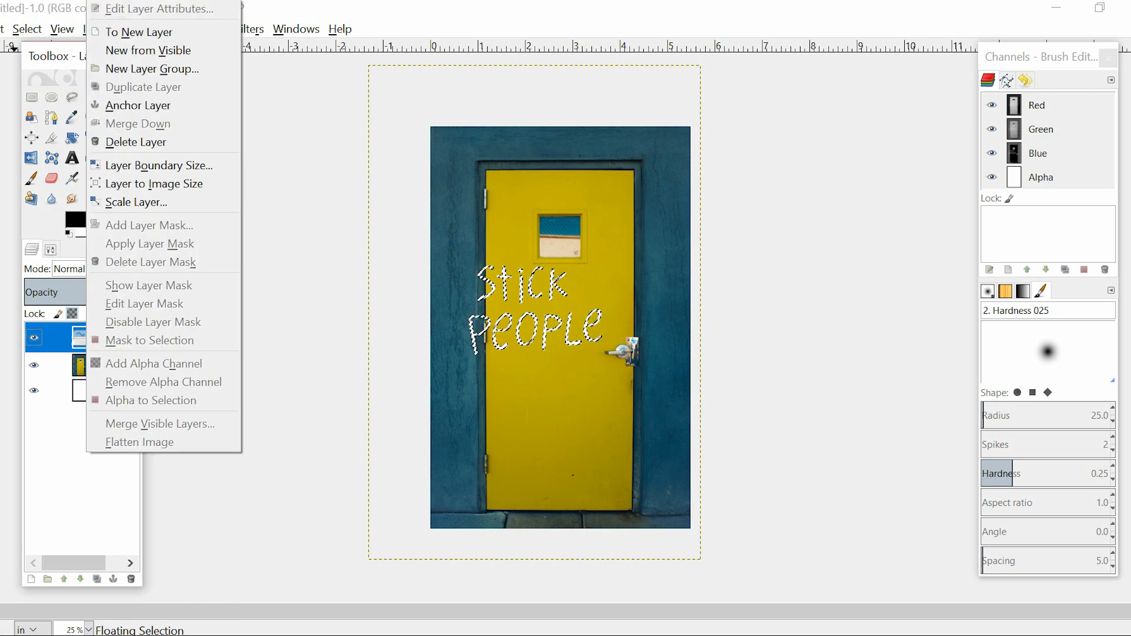
{"action": "left_click", "coordinate": [148, 31]}
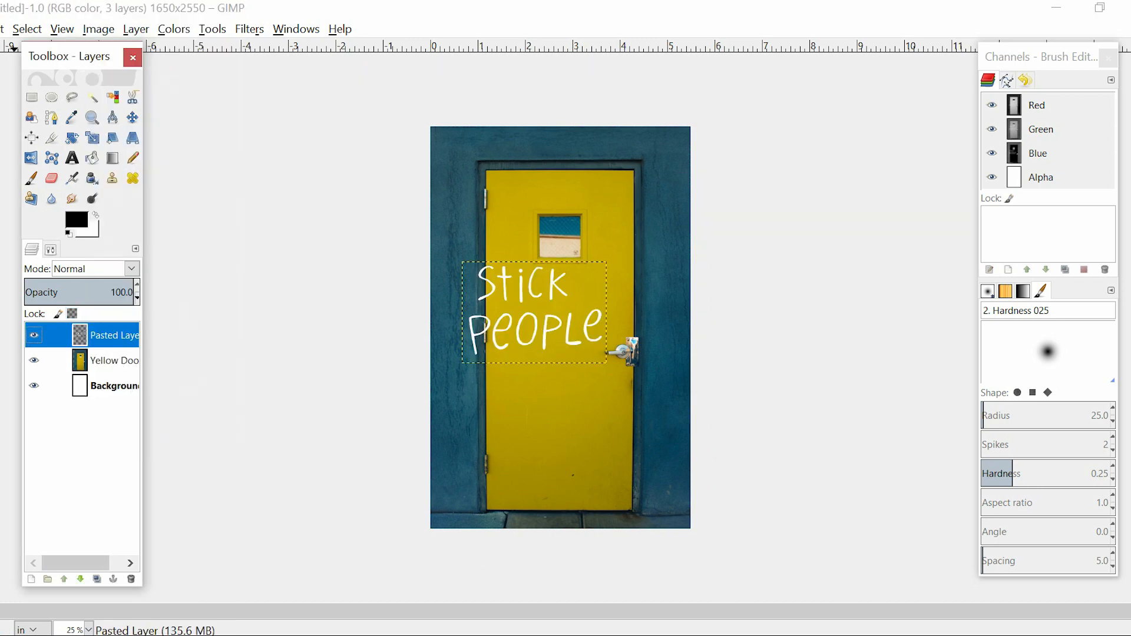
Try to reposition the pasted lettering with the Move tool picking layers, and undo the moves
{"action": "key", "text": "m"}
{"action": "left_click_drag", "start_coordinate": [535, 313], "coordinate": [547, 319]}
{"action": "key", "text": "ctrl+z"}
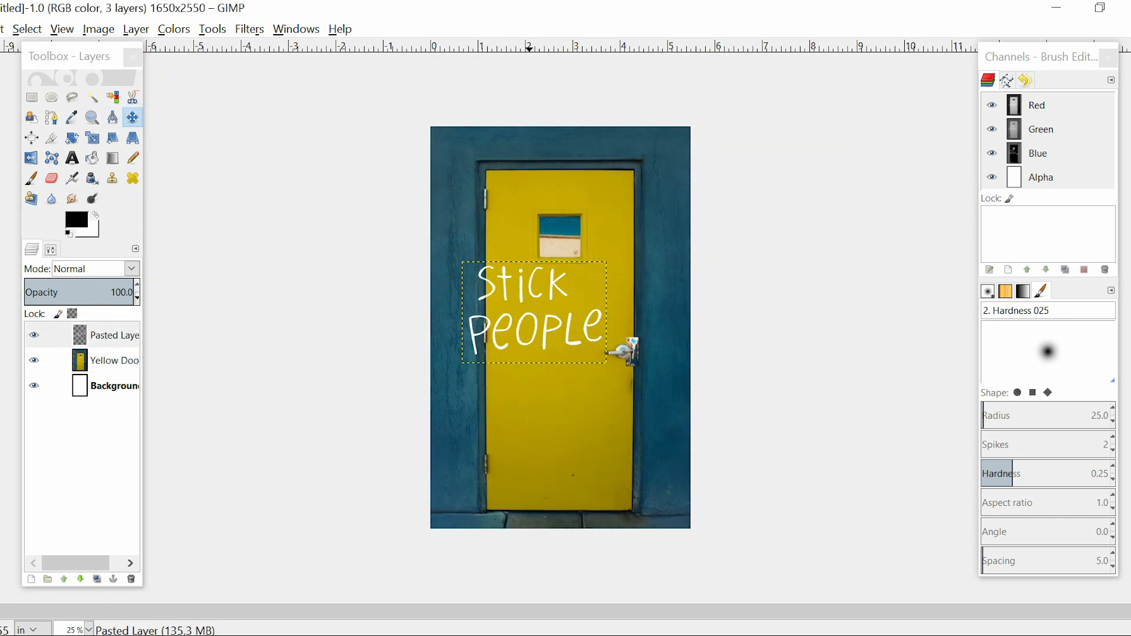
{"action": "left_click_drag", "start_coordinate": [484, 295], "coordinate": [542, 350]}
{"action": "key", "text": "ctrl+z"}
Set the Move tool to move the active layer and center the lettering on the door below its window
{"action": "left_click", "coordinate": [51, 249]}
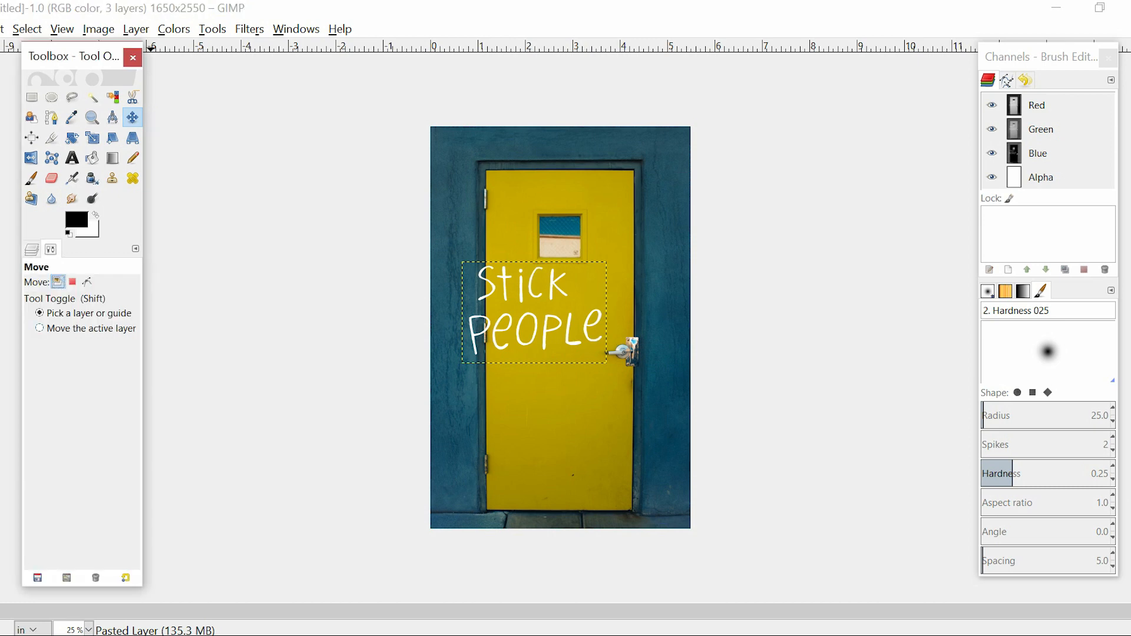
{"action": "left_click", "coordinate": [40, 328]}
{"action": "left_click", "coordinate": [32, 249]}
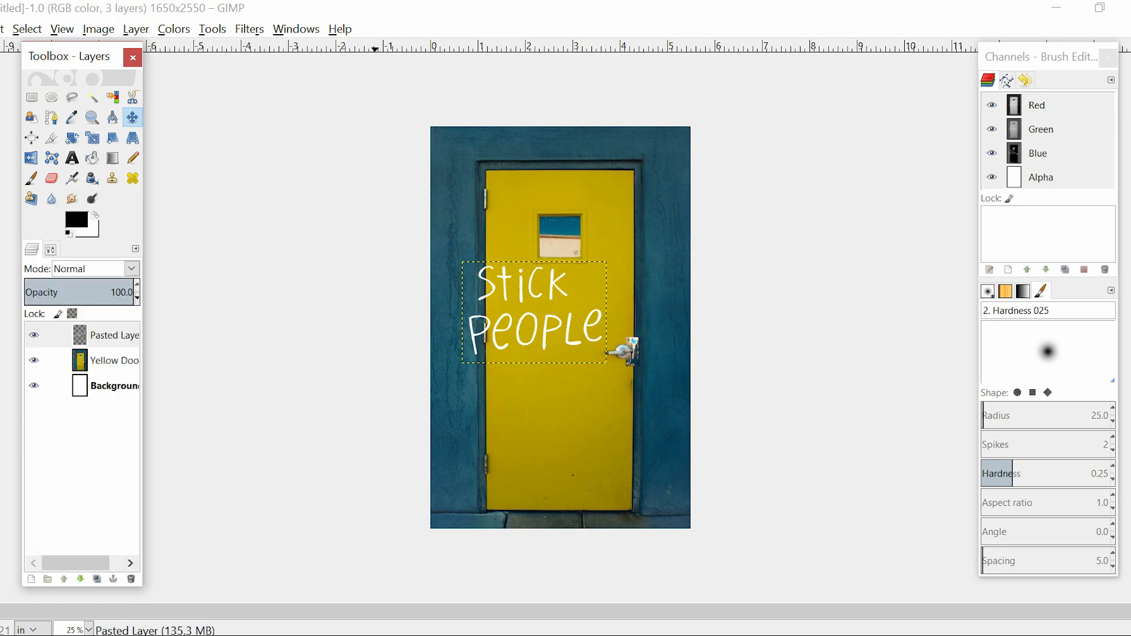
{"action": "left_click_drag", "start_coordinate": [535, 312], "coordinate": [560, 328]}
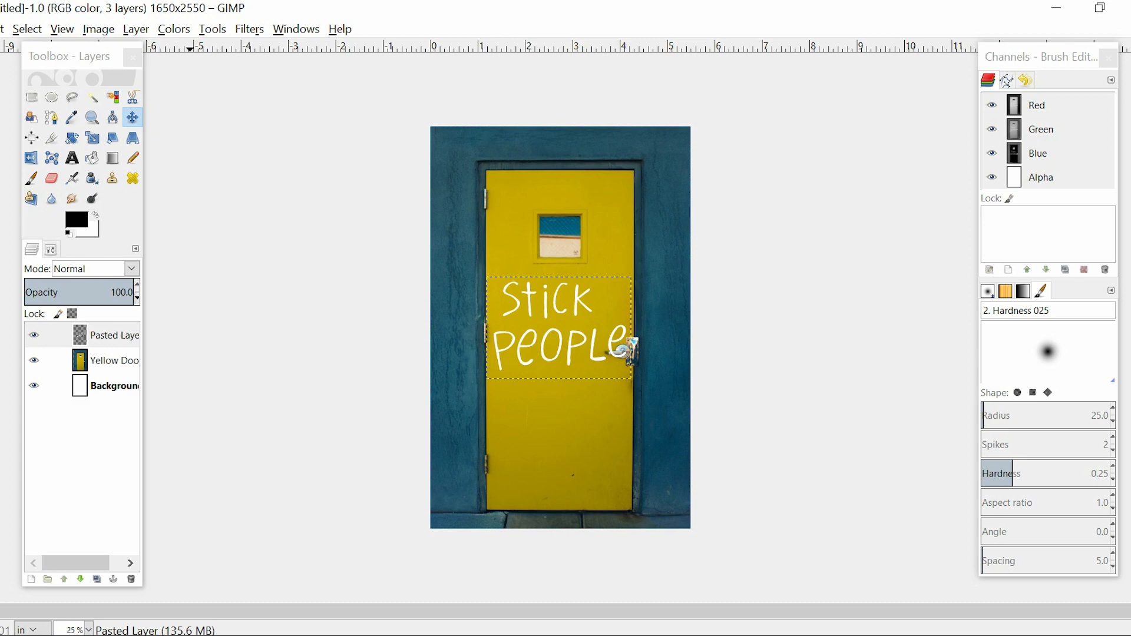
Open Stick Person Overlay No BG.png as a layer and place the stick figures beneath the lettering on the door
{"action": "key", "text": "ctrl+alt+o"}
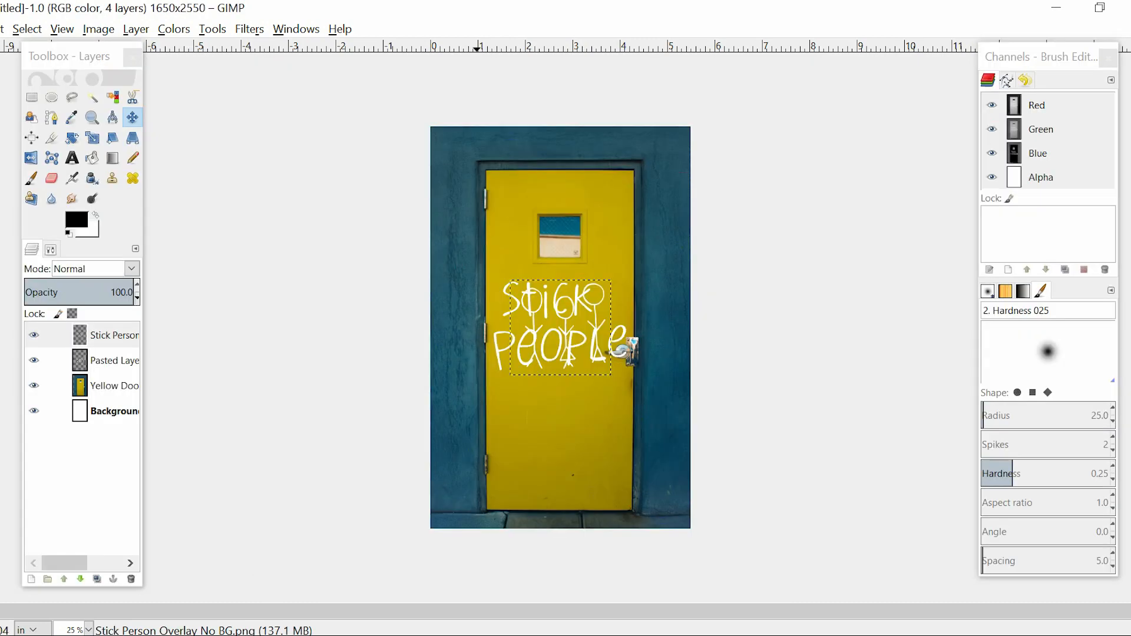
{"action": "left_click_drag", "start_coordinate": [573, 323], "coordinate": [555, 421]}
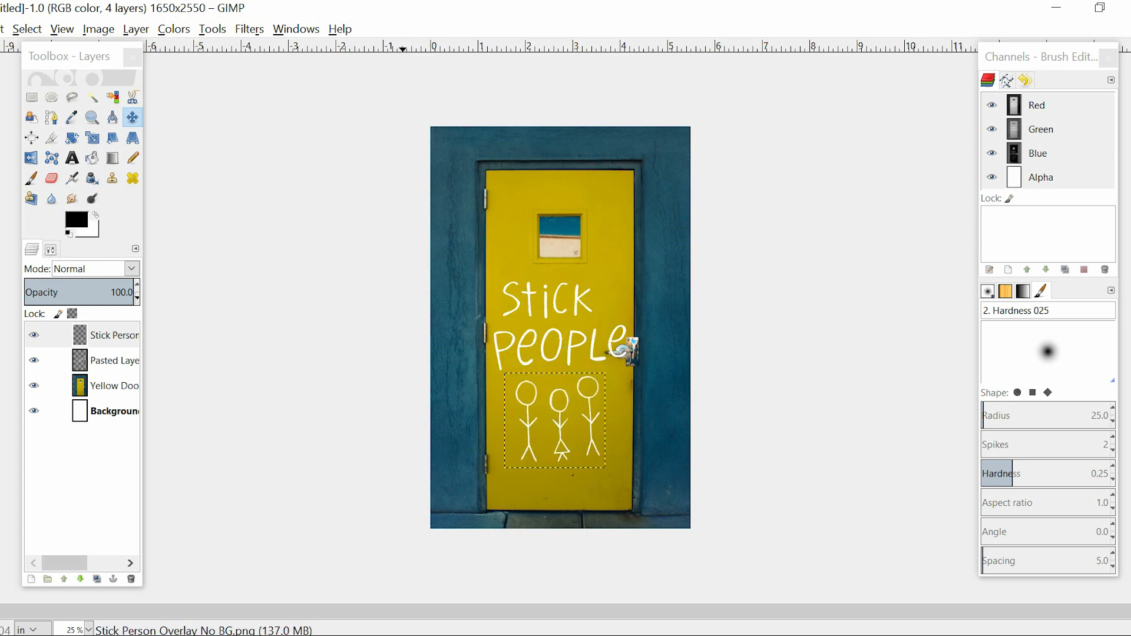
With the Background layer active, draw a text box about 3.51 × 0.85 in across the door's window and enter "a novel"
{"action": "left_click", "coordinate": [29, 410]}
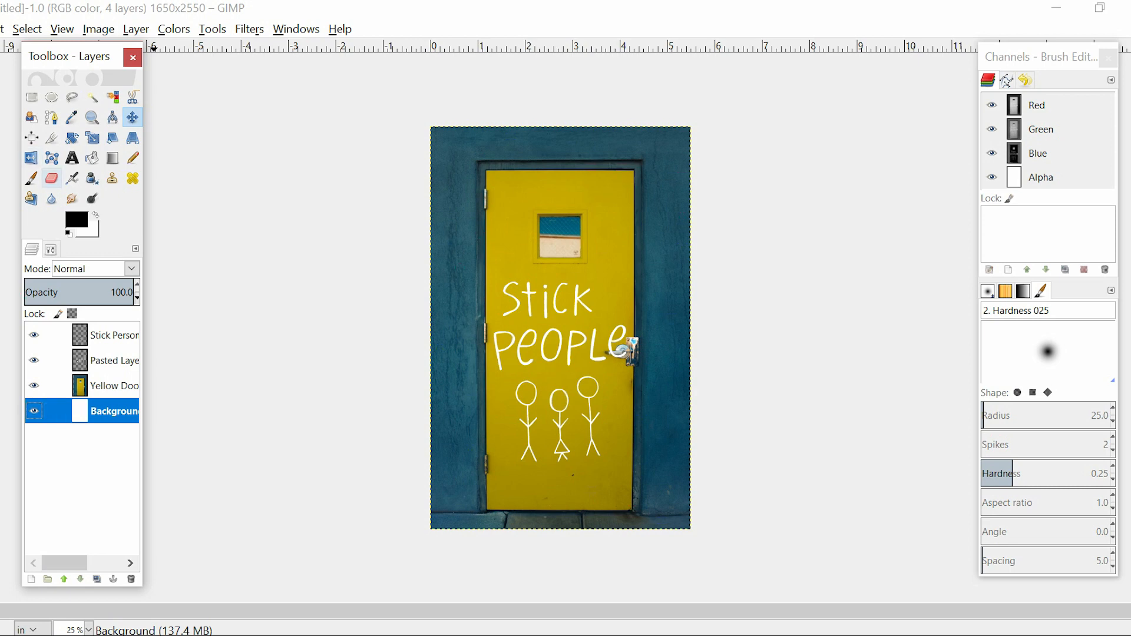
{"action": "left_click", "coordinate": [72, 158]}
{"action": "left_click_drag", "start_coordinate": [501, 202], "coordinate": [666, 241]}
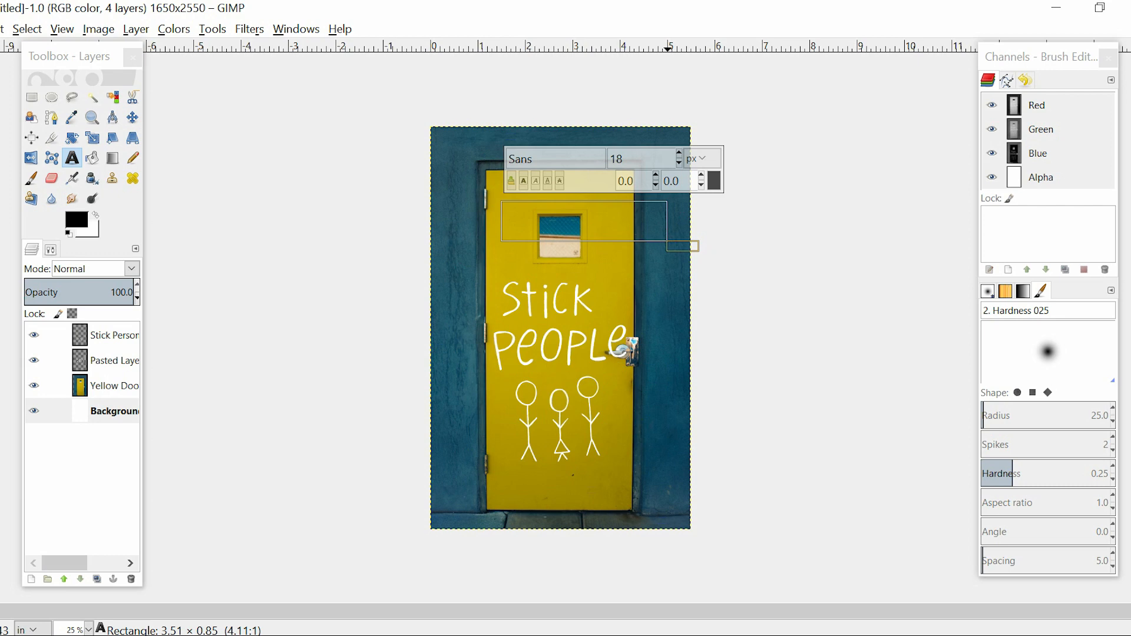
{"action": "type", "text": "a novel"}
Select all of the "a novel" text and set its font to fruscianteHand at 60 px
{"action": "key", "text": "ctrl+a"}
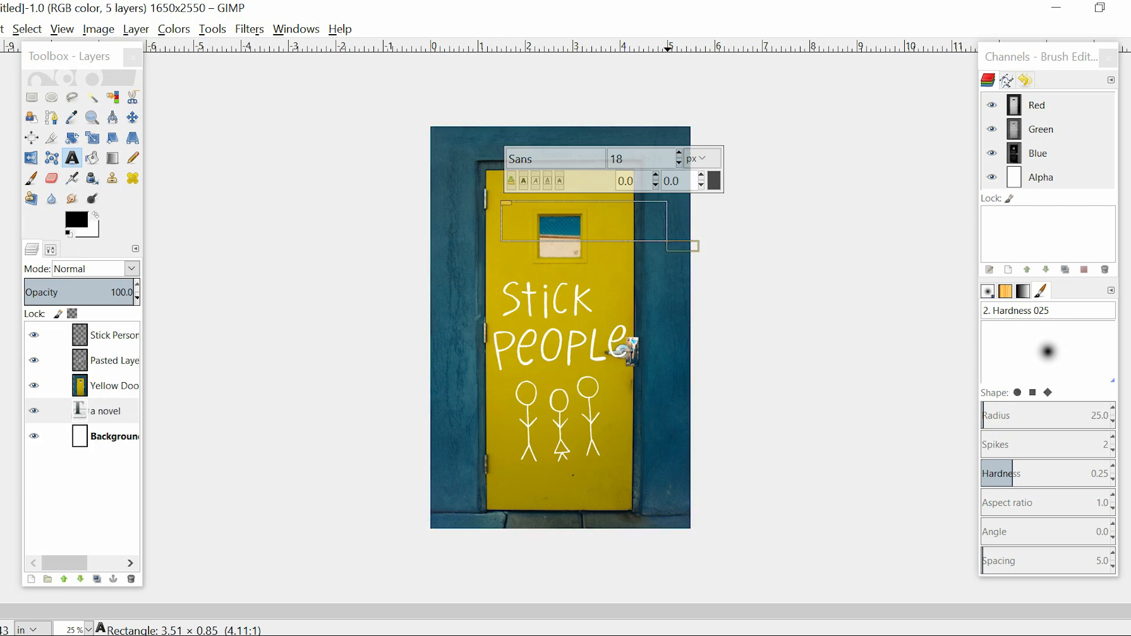
{"action": "double_click", "coordinate": [556, 160]}
{"action": "key", "text": "BackSpace"}
{"action": "type", "text": "fruscianteHand"}
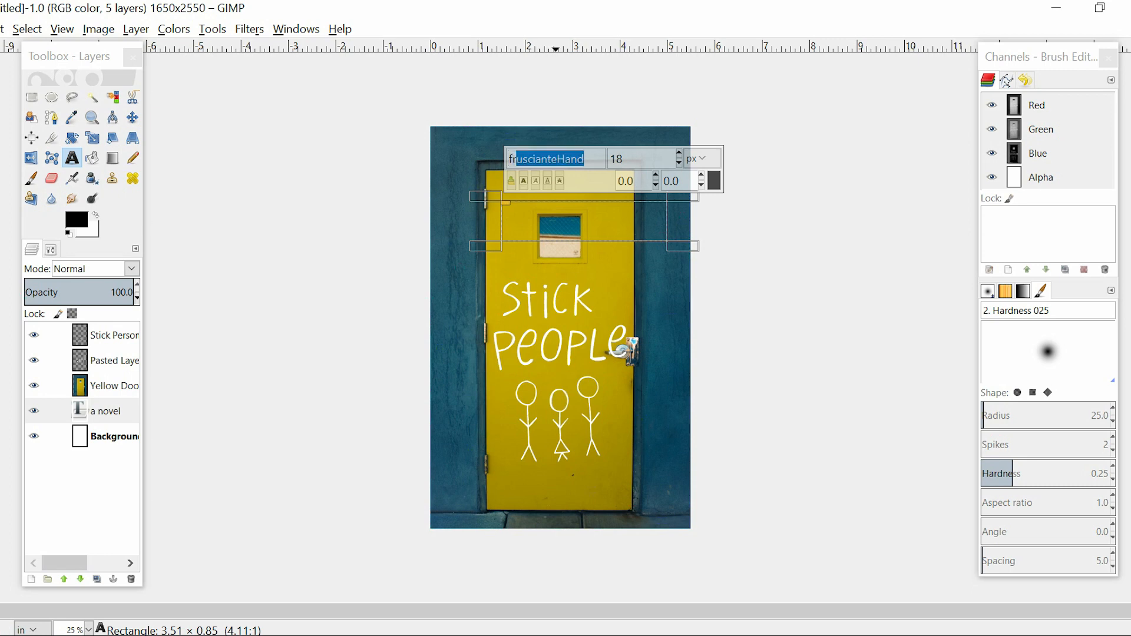
{"action": "key", "text": "Return"}
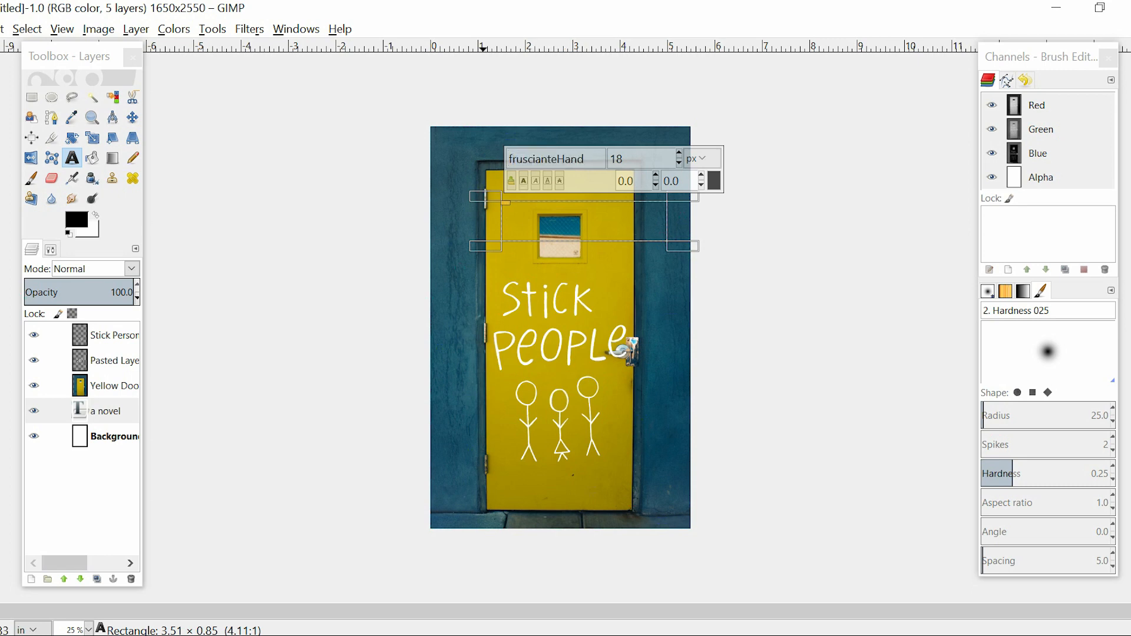
{"action": "left_click", "coordinate": [643, 160]}
{"action": "key", "text": "BackSpace"}
{"action": "key", "text": "BackSpace"}
{"action": "type", "text": "60"}
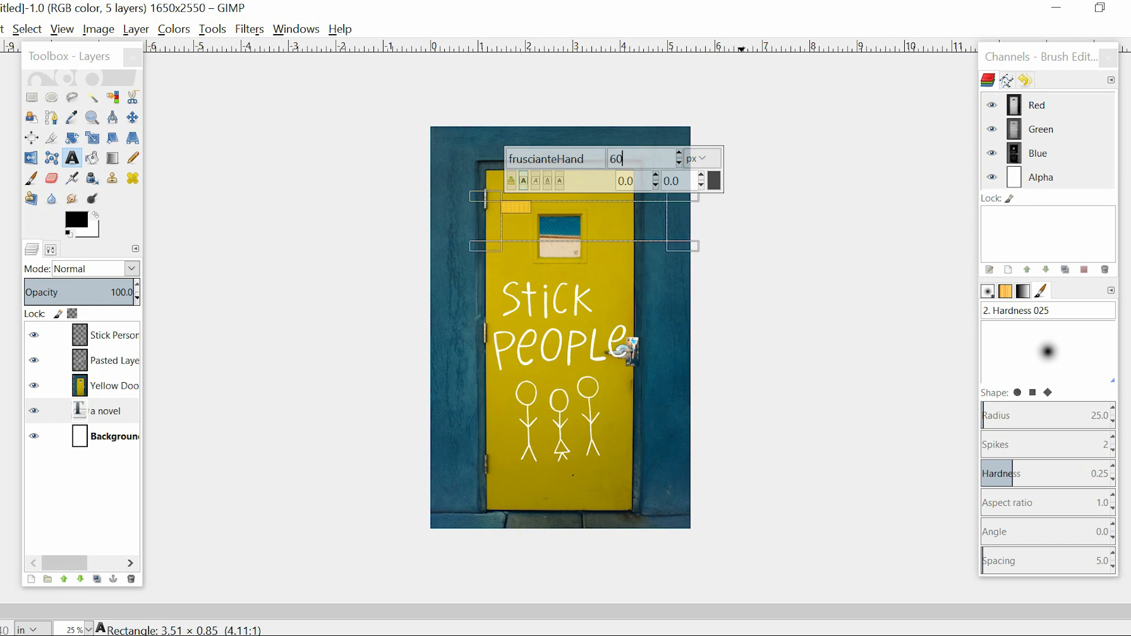
Change the color of the selected "a novel" text to white, ffffff
{"action": "left_click", "coordinate": [714, 181]}
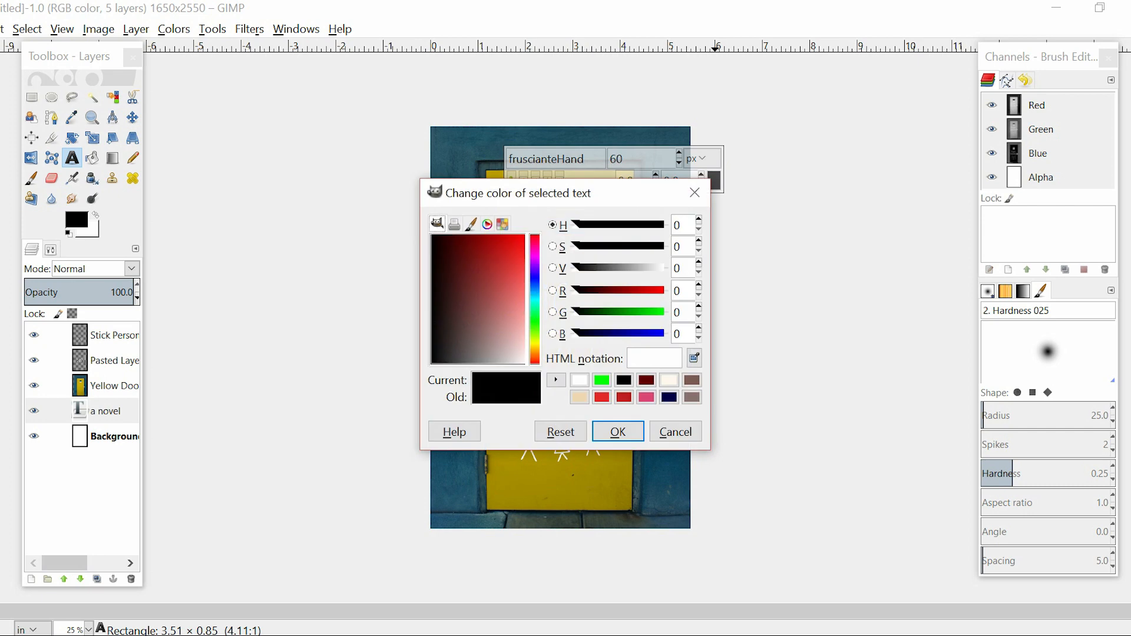
{"action": "left_click", "coordinate": [674, 430]}
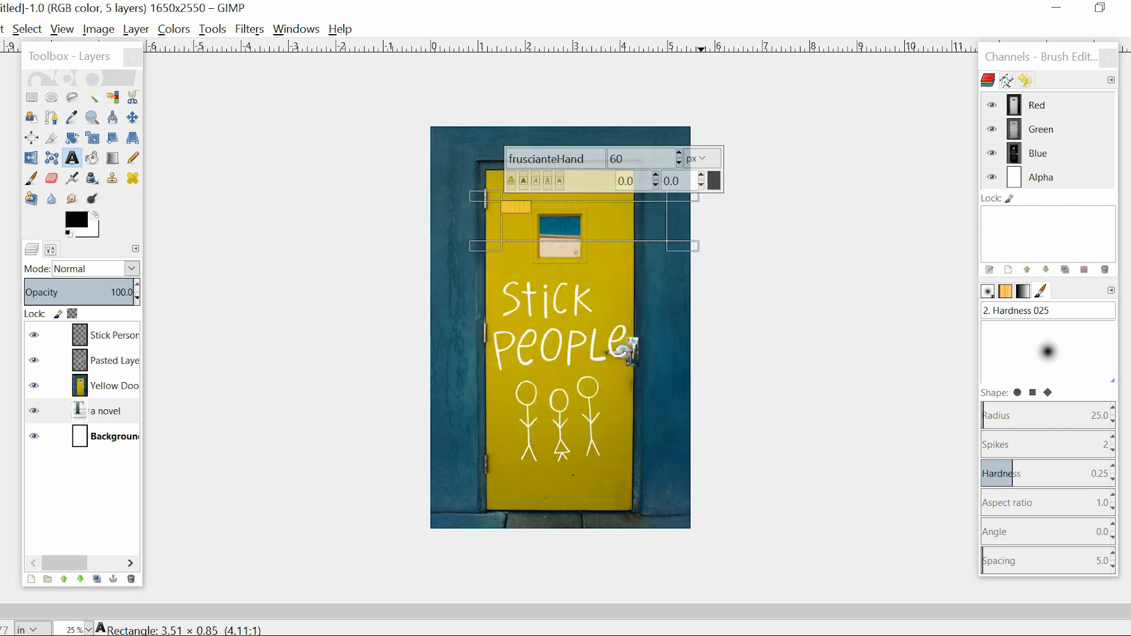
{"action": "left_click", "coordinate": [713, 181]}
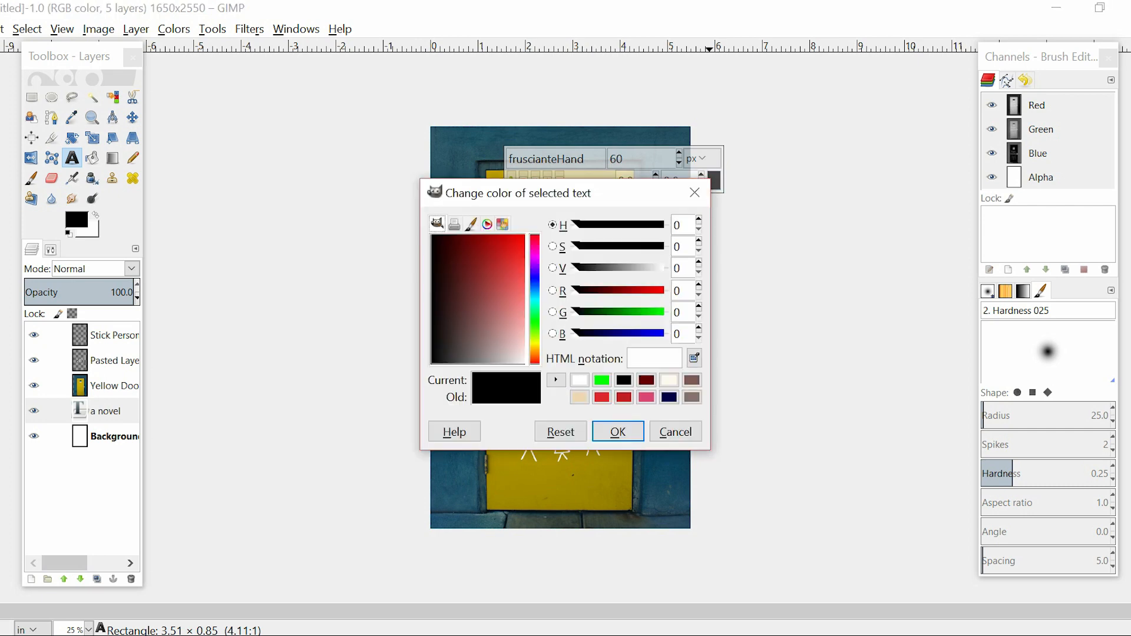
{"action": "type", "text": "ffffff"}
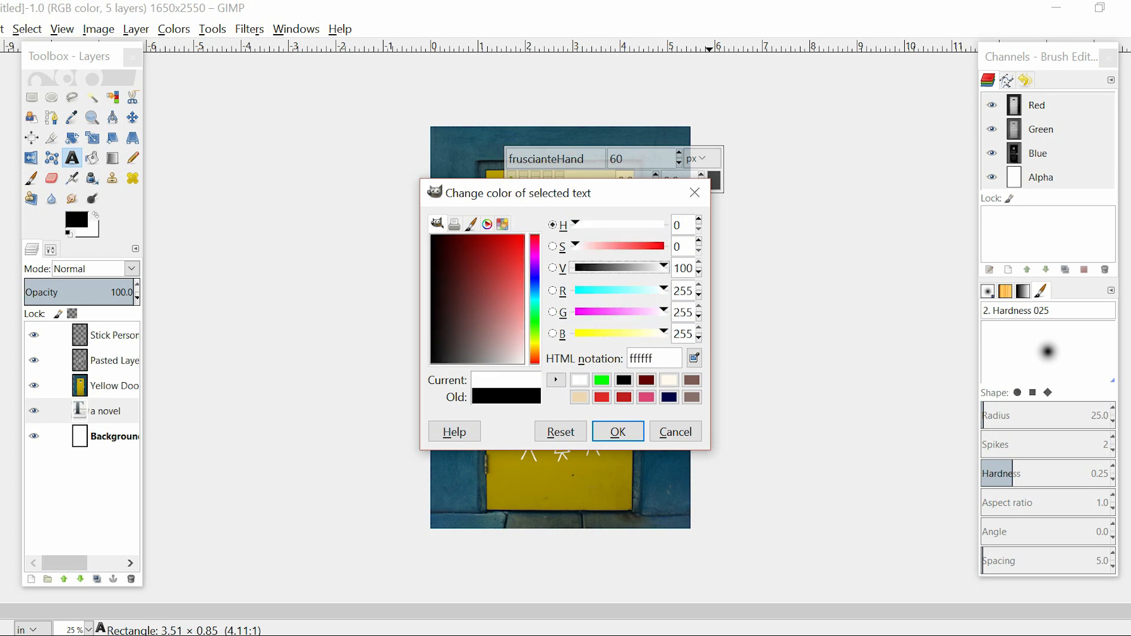
{"action": "left_click", "coordinate": [617, 432]}
Move the "a novel" text layer to the top of the layer stack, above the stick figures
{"action": "left_click", "coordinate": [132, 117]}
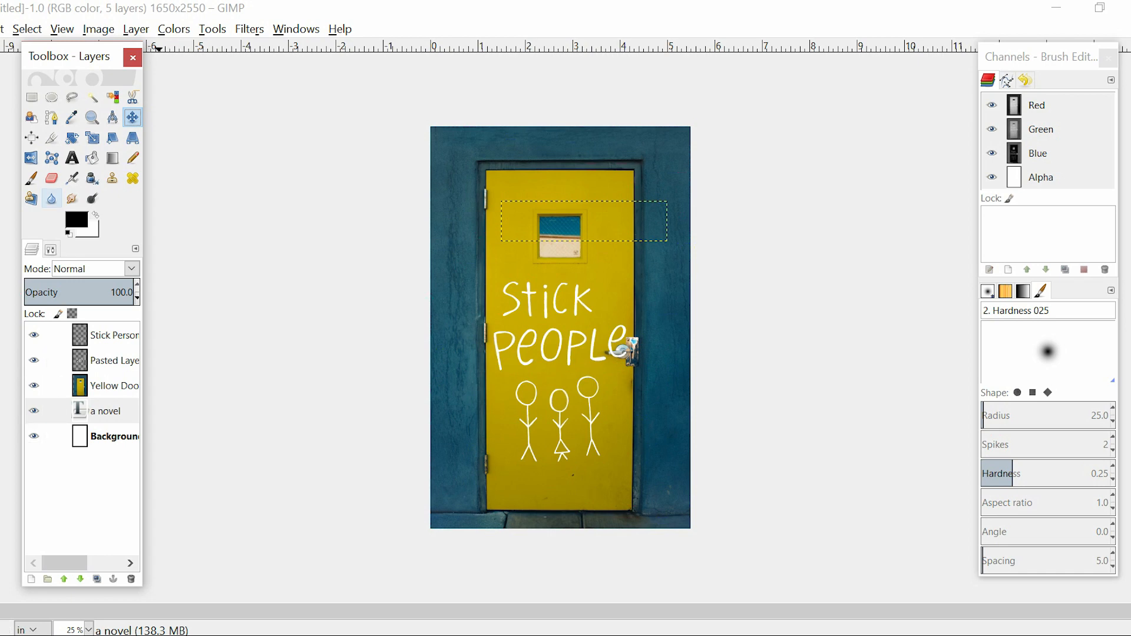
{"action": "left_click", "coordinate": [106, 411]}
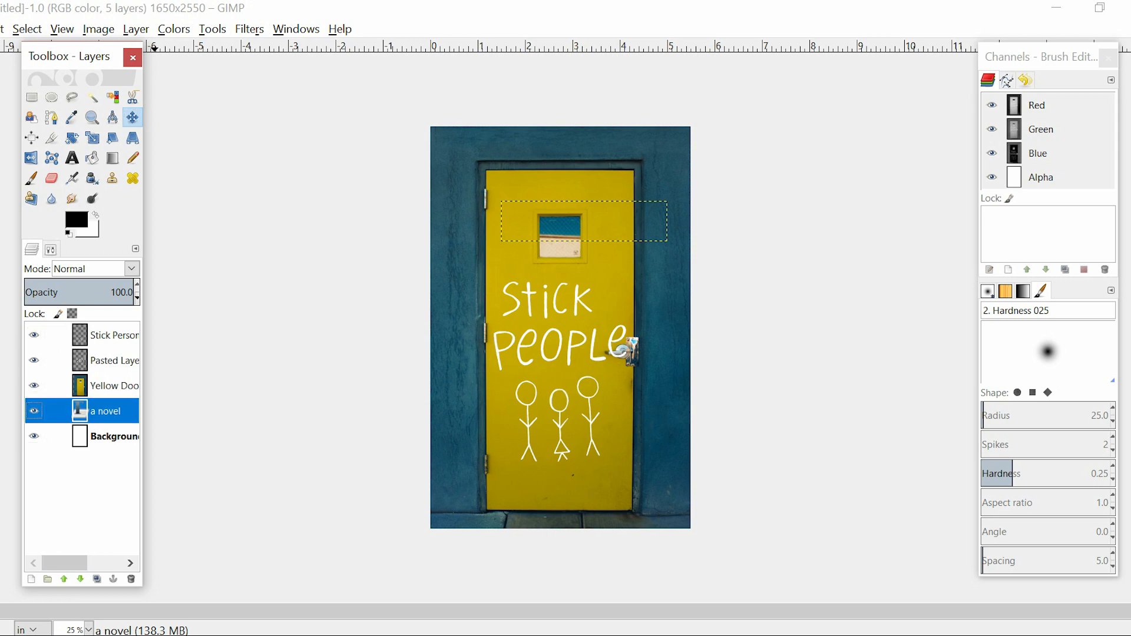
{"action": "left_click_drag", "start_coordinate": [79, 411], "coordinate": [100, 325]}
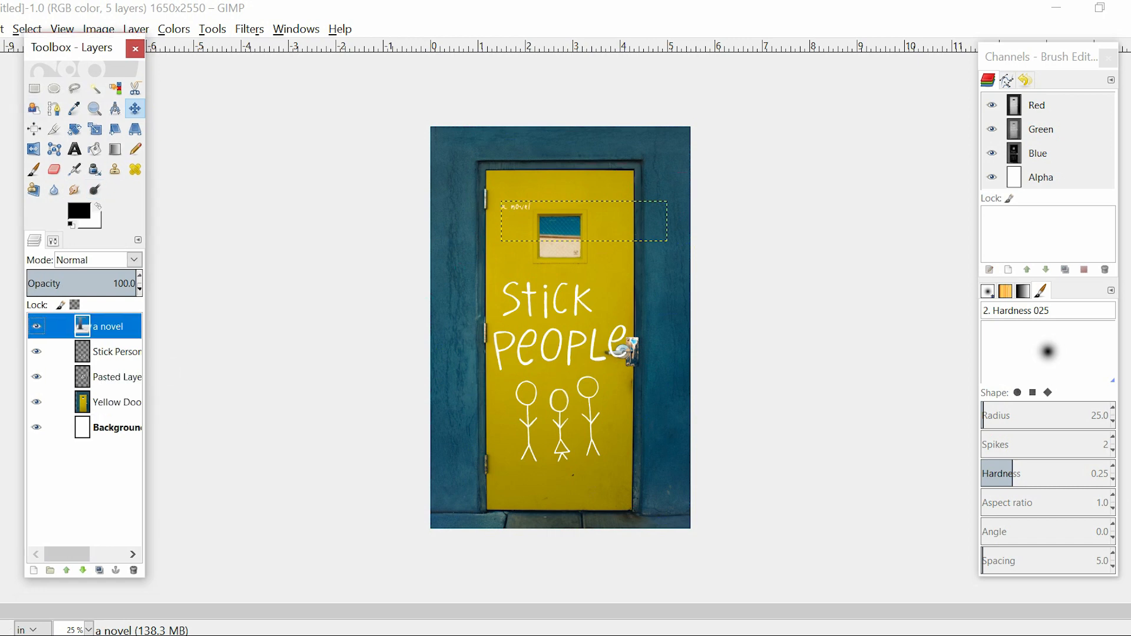
Set the size of the "a novel" text to 100 px and shrink its text box to about 1.08 × 0.44 in
{"action": "left_click", "coordinate": [74, 149]}
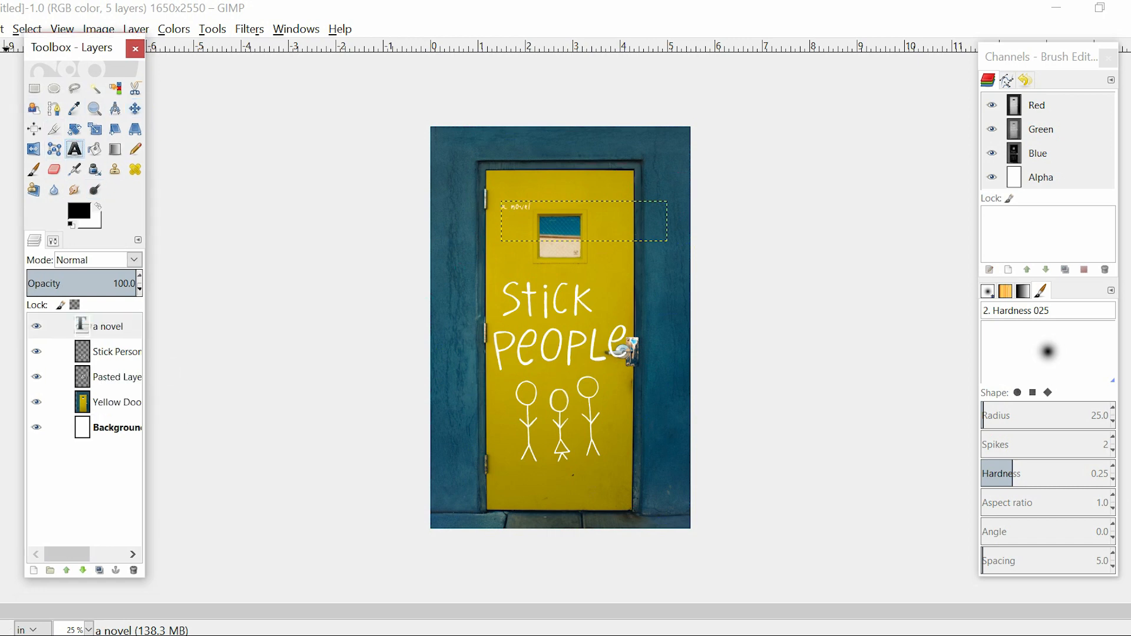
{"action": "left_click_drag", "start_coordinate": [542, 208], "coordinate": [470, 208]}
{"action": "left_click", "coordinate": [634, 159]}
{"action": "key", "text": "BackSpace"}
{"action": "key", "text": "BackSpace"}
{"action": "type", "text": "100"}
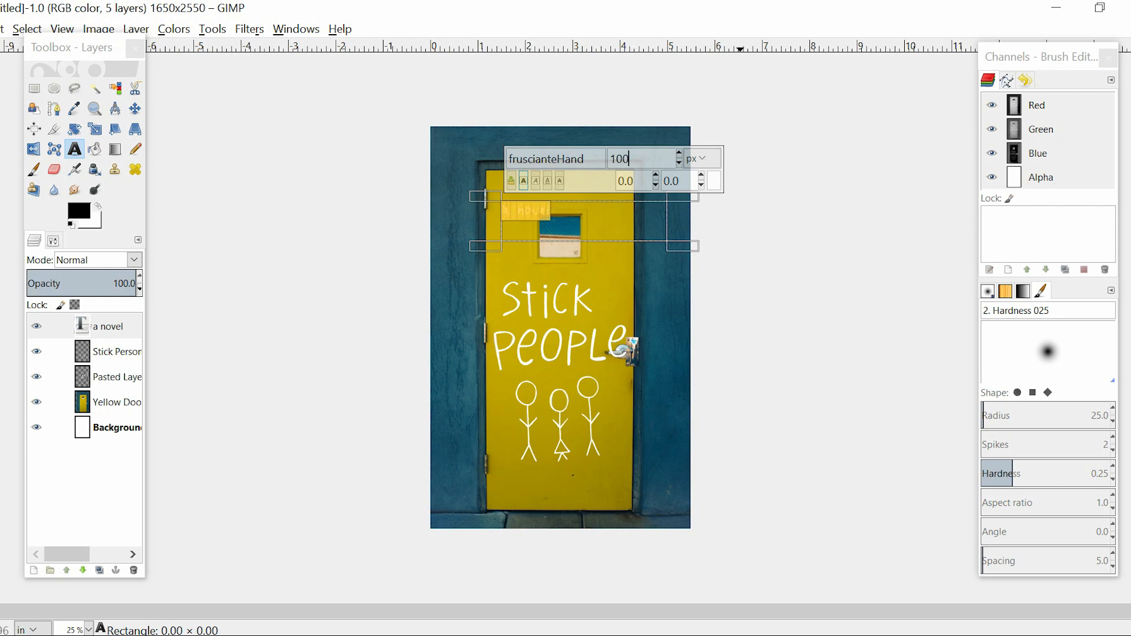
{"action": "left_click_drag", "start_coordinate": [677, 246], "coordinate": [557, 226]}
Set the letter spacing of the "a novel" text to 15
{"action": "left_click", "coordinate": [53, 240]}
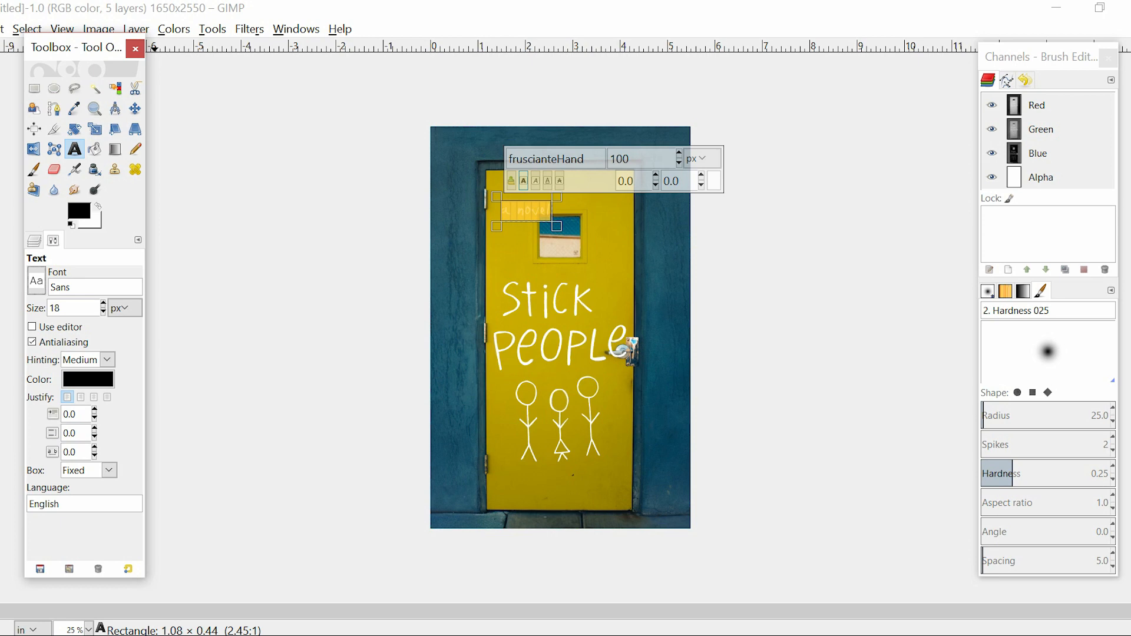
{"action": "double_click", "coordinate": [67, 452]}
{"action": "key", "text": "Delete"}
{"action": "key", "text": "Delete"}
{"action": "key", "text": "Delete"}
{"action": "type", "text": "15"}
{"action": "key", "text": "Return"}
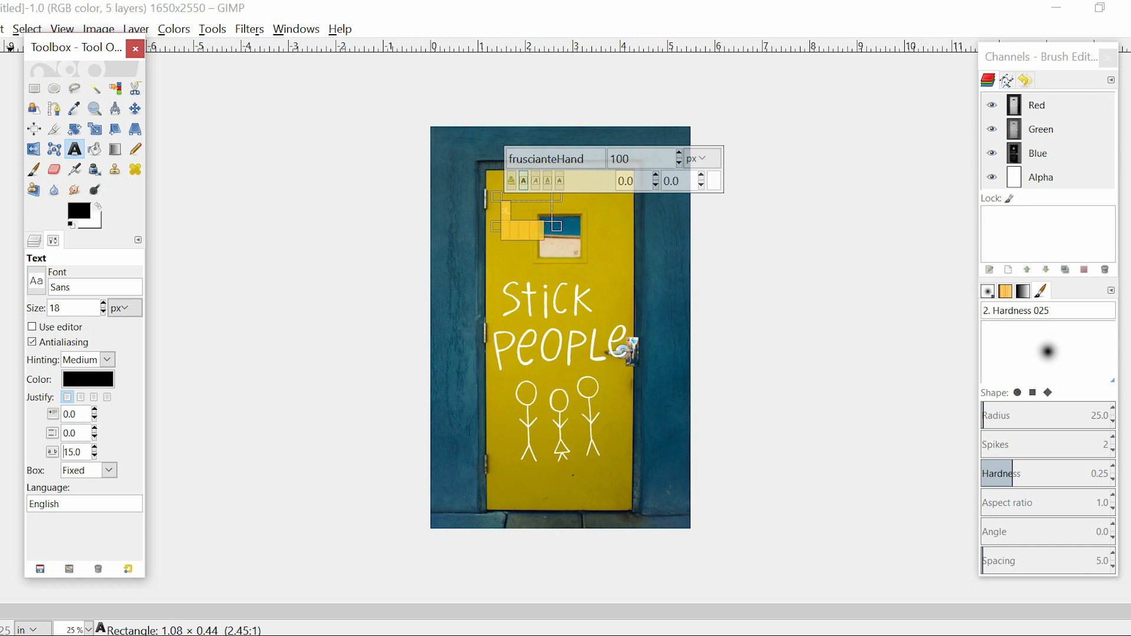
Move the "a novel" text layer up to the center of the yellow strip between the door's upper edge and its window
{"action": "left_click", "coordinate": [135, 108]}
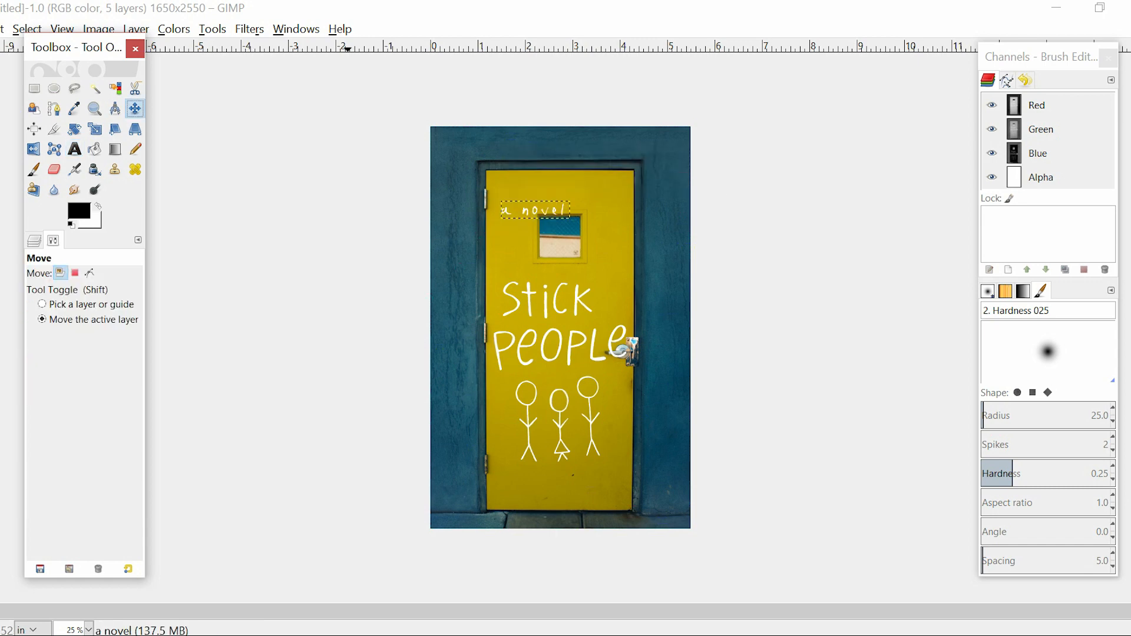
{"action": "key", "text": "plus"}
{"action": "key", "text": "plus"}
{"action": "key", "text": "plus"}
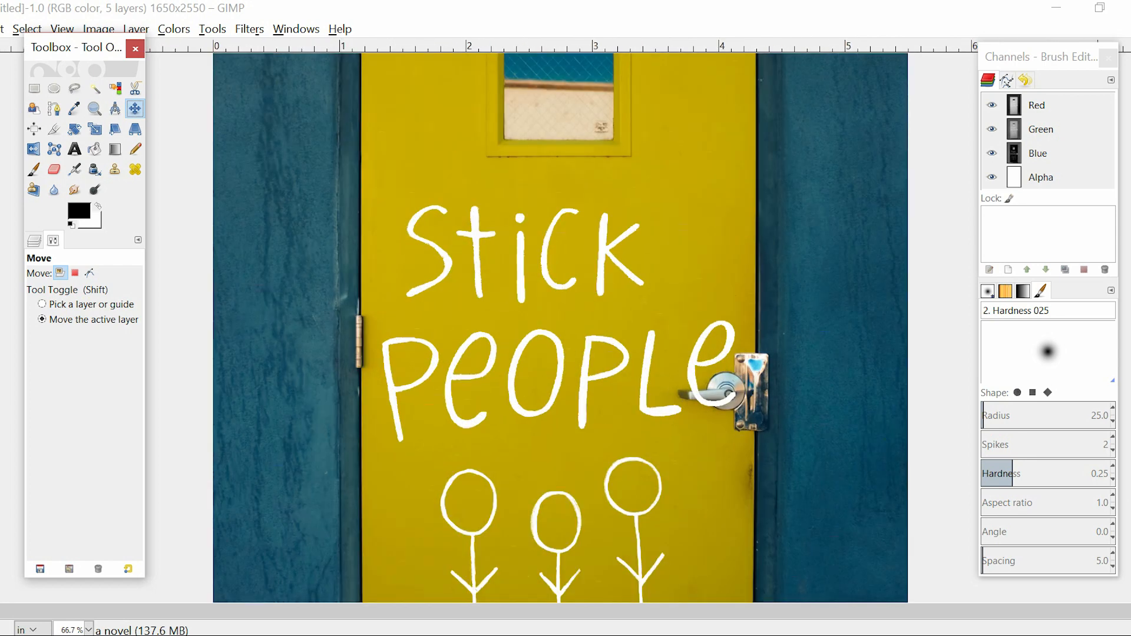
{"action": "scroll", "coordinate": [559, 324], "scroll_direction": "up", "scroll_amount": 5}
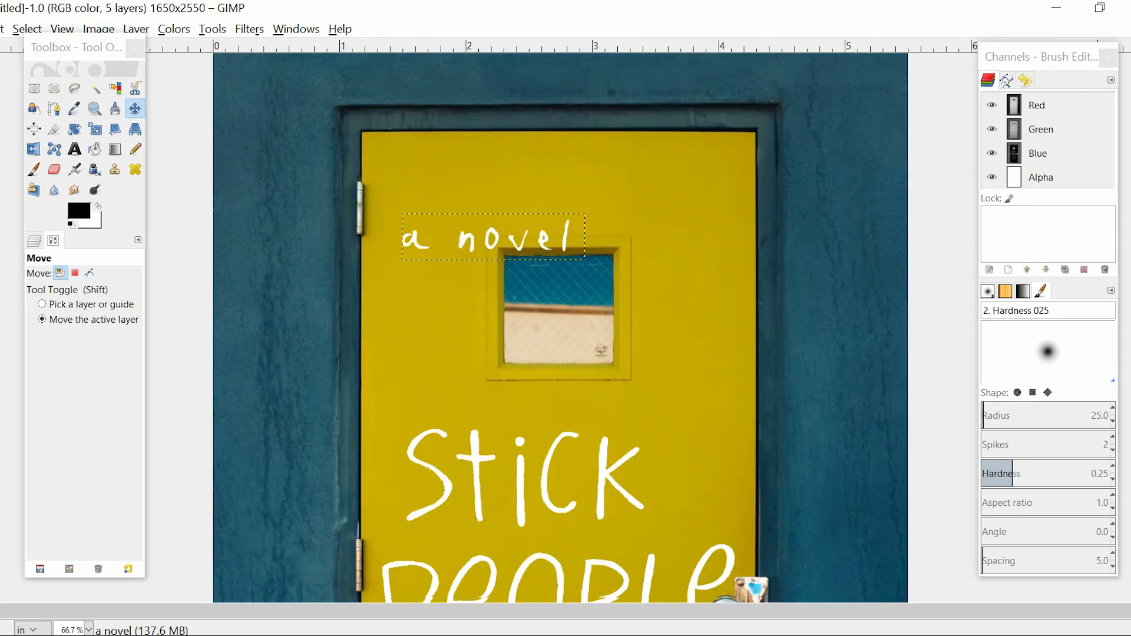
{"action": "left_click_drag", "start_coordinate": [498, 236], "coordinate": [559, 159]}
{"action": "left_click", "coordinate": [558, 160]}
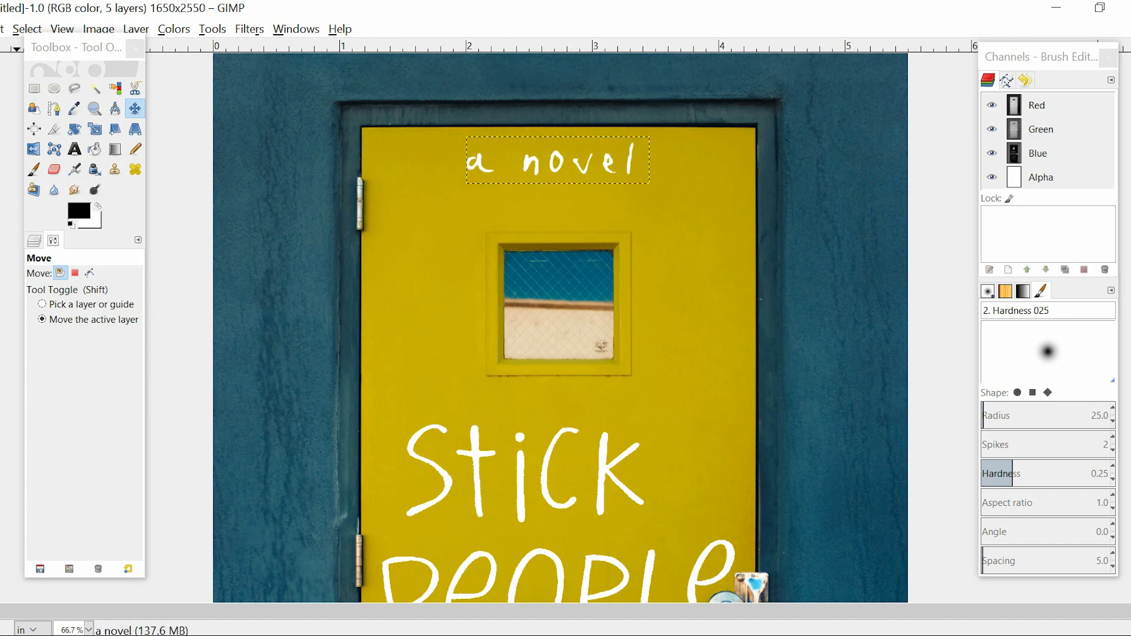
Draw a text box along the door's lower edge and enter the author's full name in white fruscianteHand at 60 px
{"action": "left_click", "coordinate": [35, 240]}
{"action": "key", "text": "minus"}
{"action": "key", "text": "minus"}
{"action": "key", "text": "minus"}
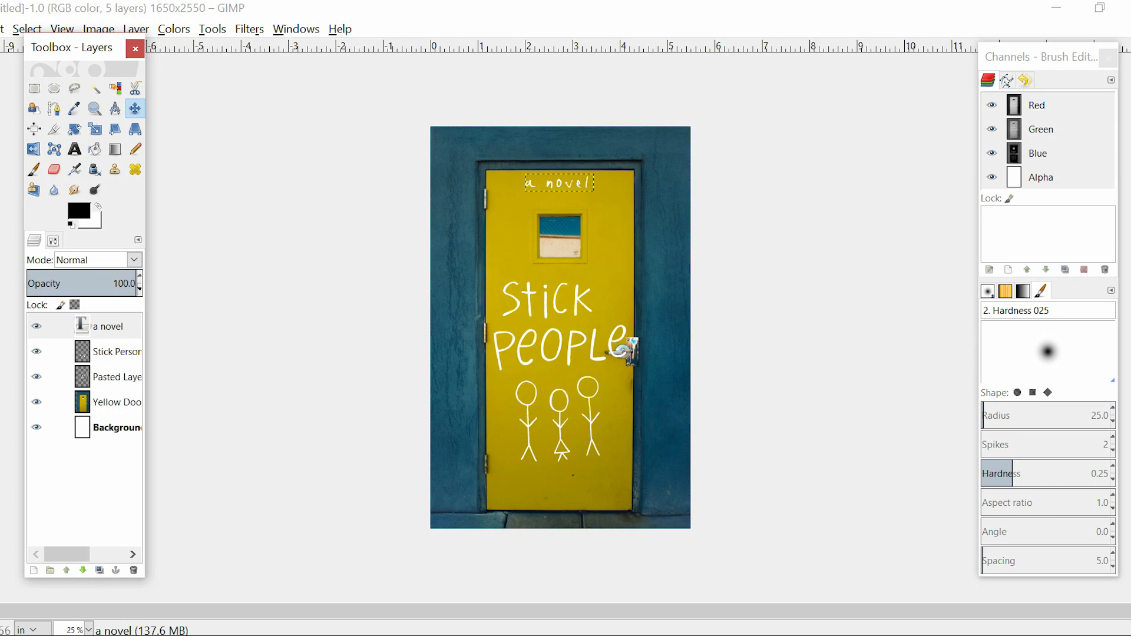
{"action": "left_click", "coordinate": [74, 149]}
{"action": "left_click_drag", "start_coordinate": [464, 438], "coordinate": [632, 478]}
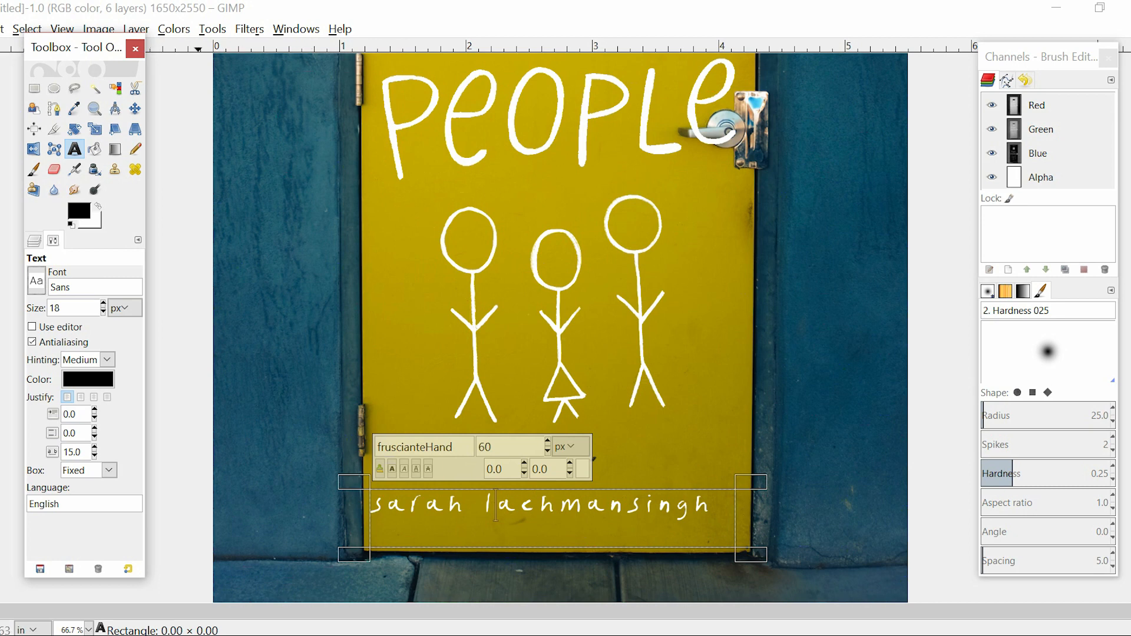
{"action": "key", "text": "ctrl+l"}
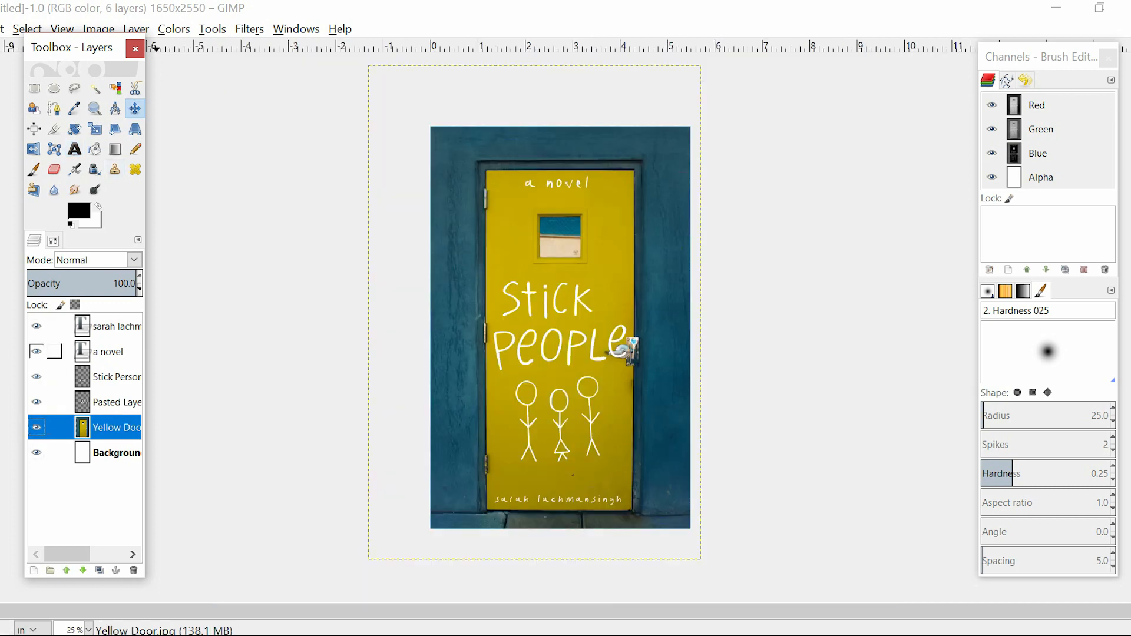
Select all of the "a novel" text and set its size to 70 px
{"action": "left_click", "coordinate": [107, 351]}
{"action": "key", "text": "t"}
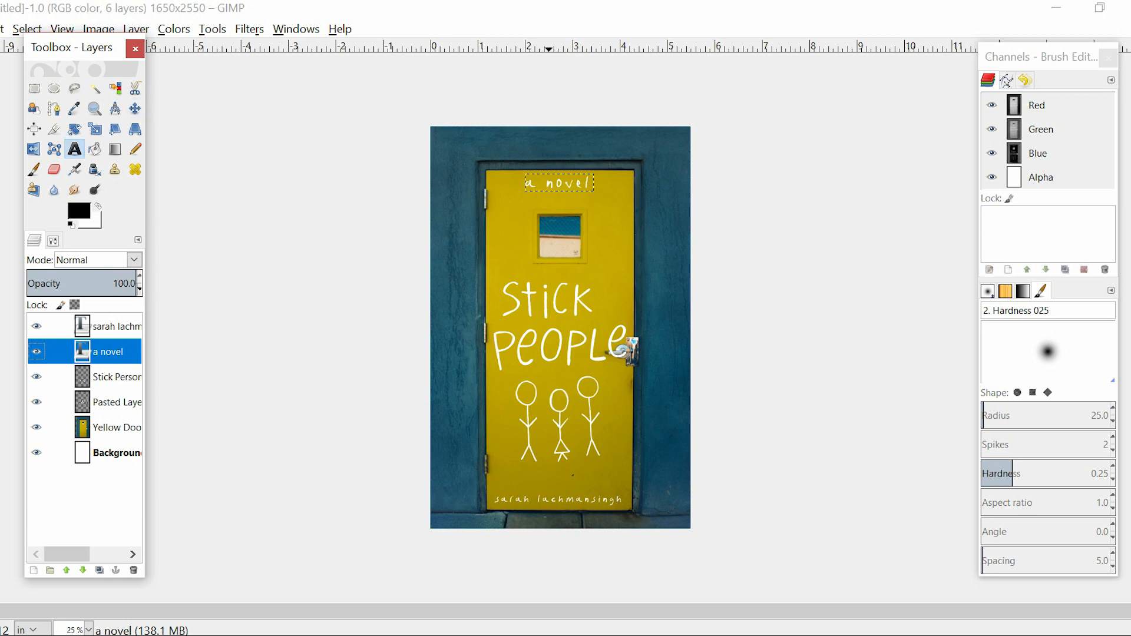
{"action": "left_click", "coordinate": [545, 183]}
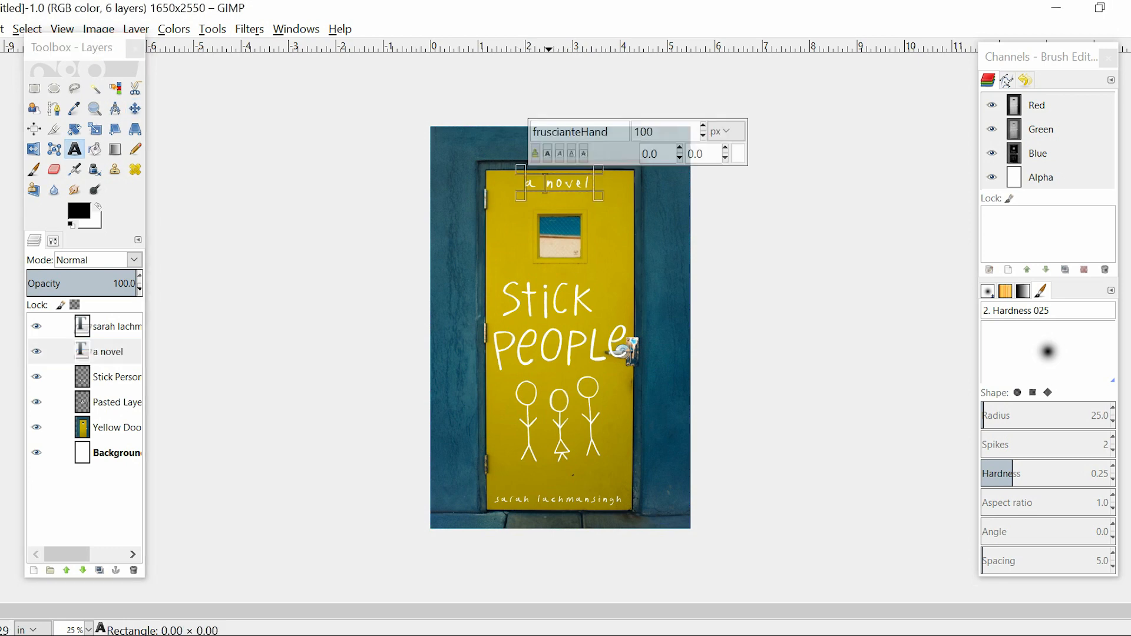
{"action": "key", "text": "ctrl+a"}
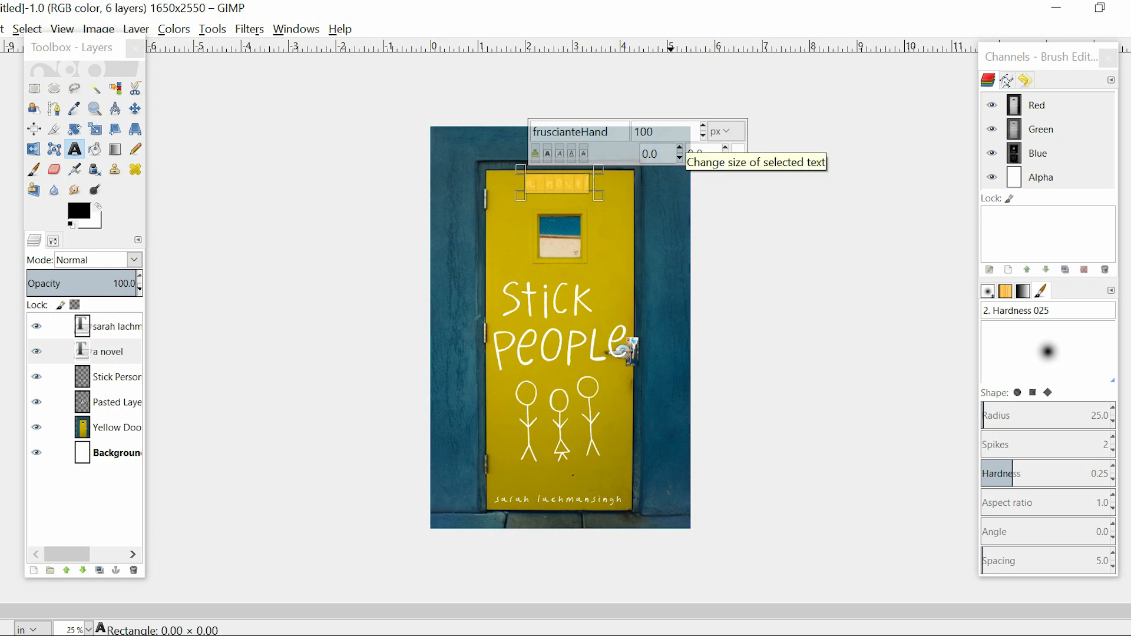
{"action": "type", "text": "70"}
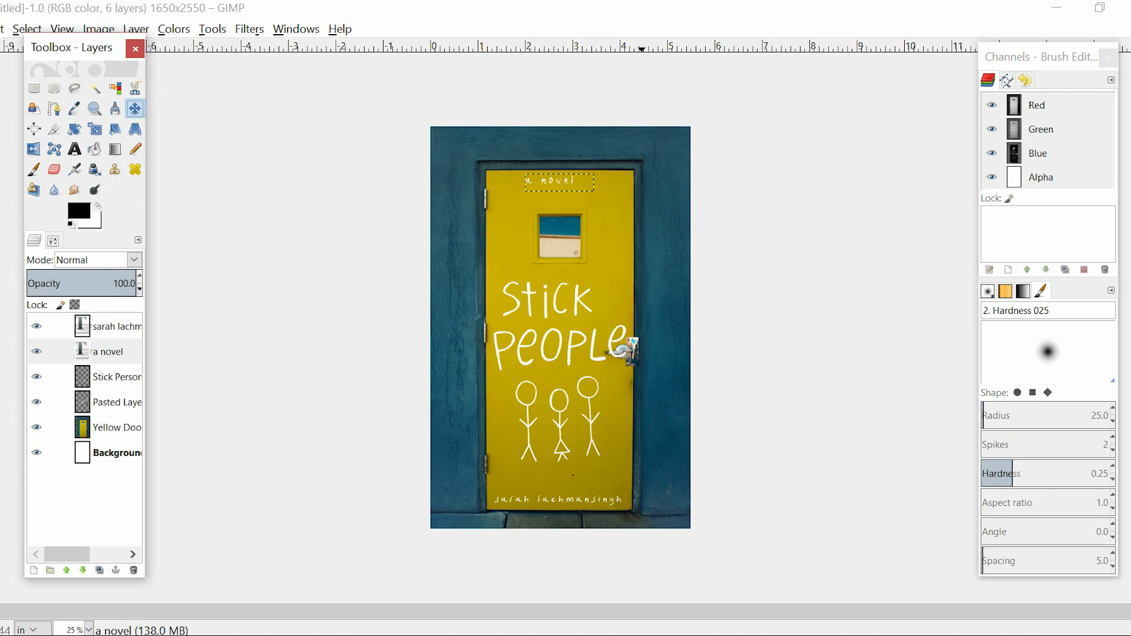
Shift the "a novel" text slightly to the right to center it over the door's window, and make the Background layer active
{"action": "key", "text": "plus"}
{"action": "key", "text": "plus"}
{"action": "key", "text": "plus"}
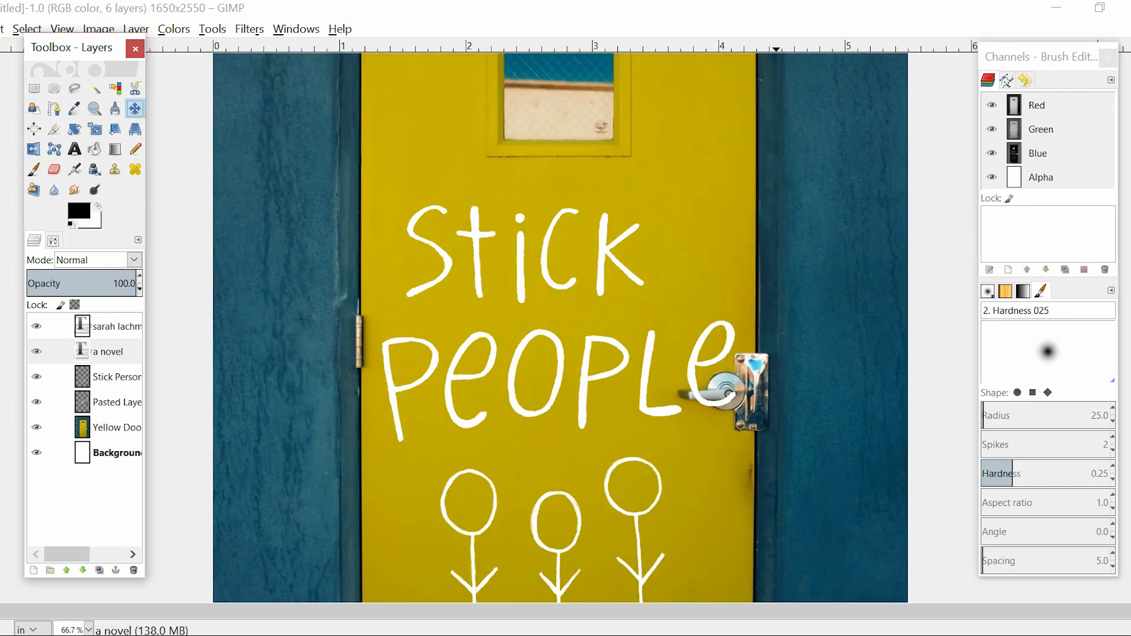
{"action": "left_click_drag", "start_coordinate": [1129, 328], "coordinate": [1129, 308]}
{"action": "scroll", "coordinate": [560, 328], "scroll_direction": "up", "scroll_amount": 5}
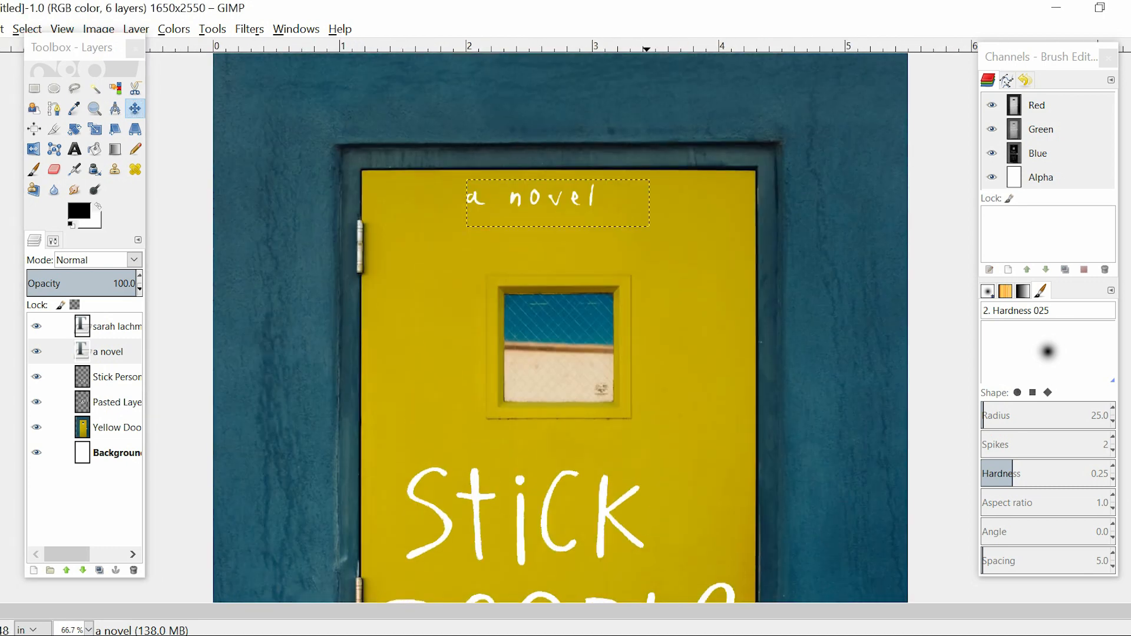
{"action": "left_click_drag", "start_coordinate": [563, 201], "coordinate": [587, 201]}
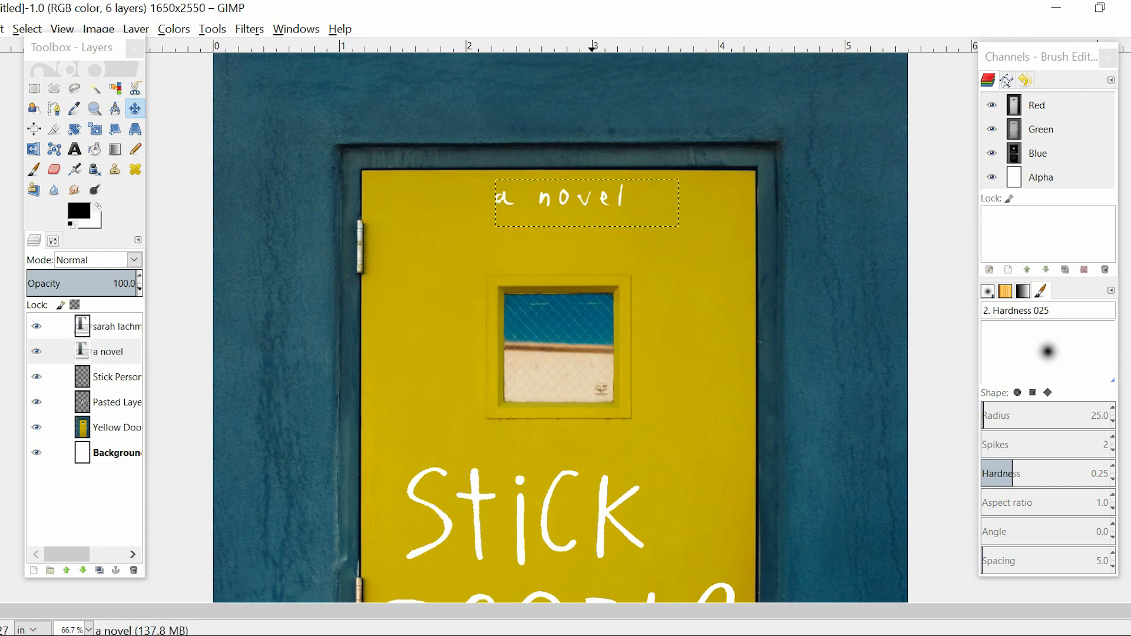
{"action": "scroll", "coordinate": [592, 202], "scroll_direction": "down", "scroll_amount": 3}
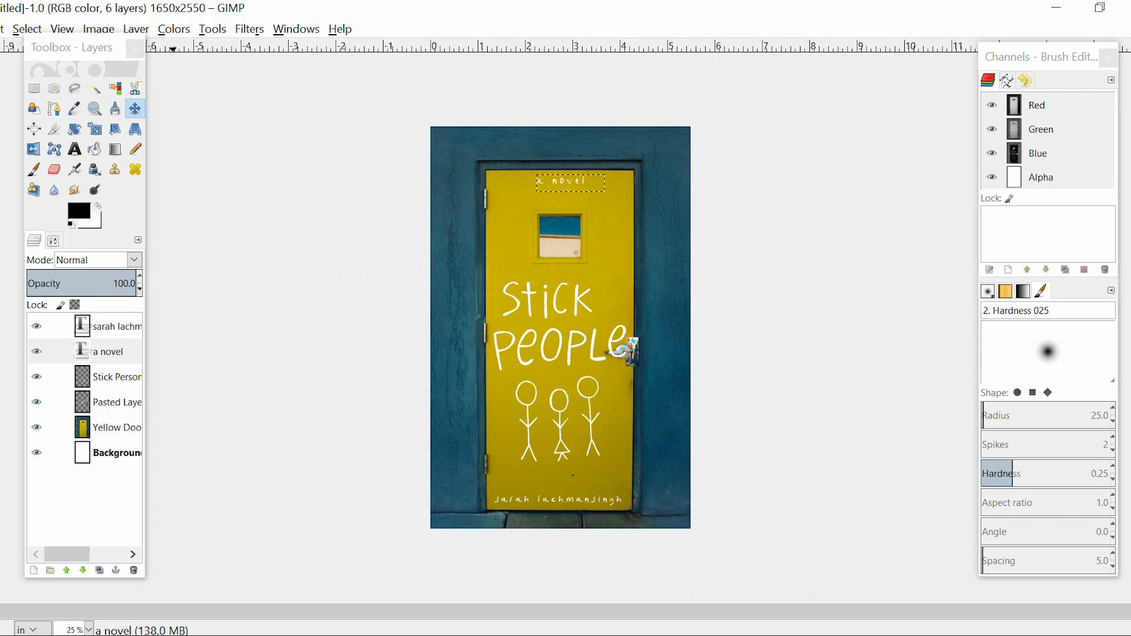
{"action": "left_click", "coordinate": [52, 453]}
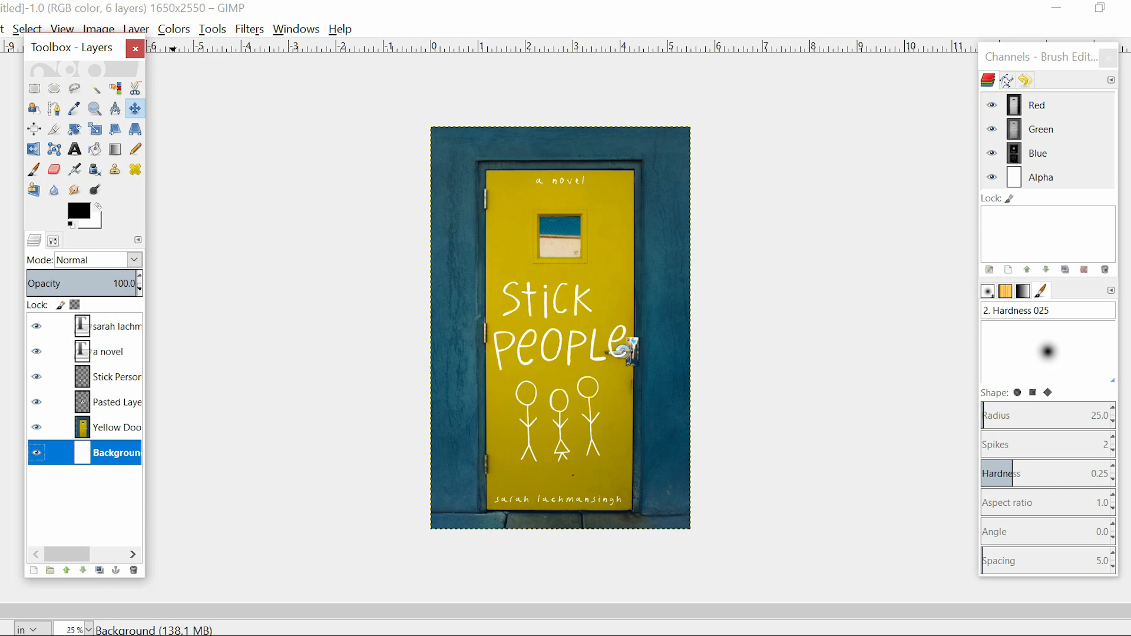
Nudge the Yellow Door layer slightly upward, raise the author name text to match, and make the Background layer active
{"action": "left_click", "coordinate": [82, 427]}
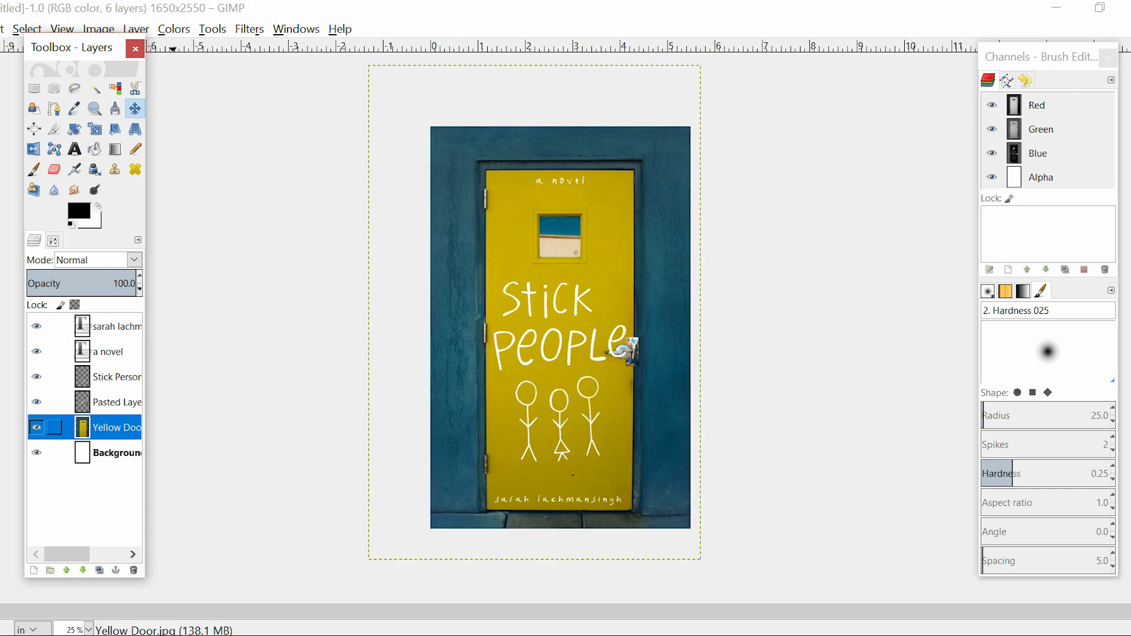
{"action": "key", "text": "Up"}
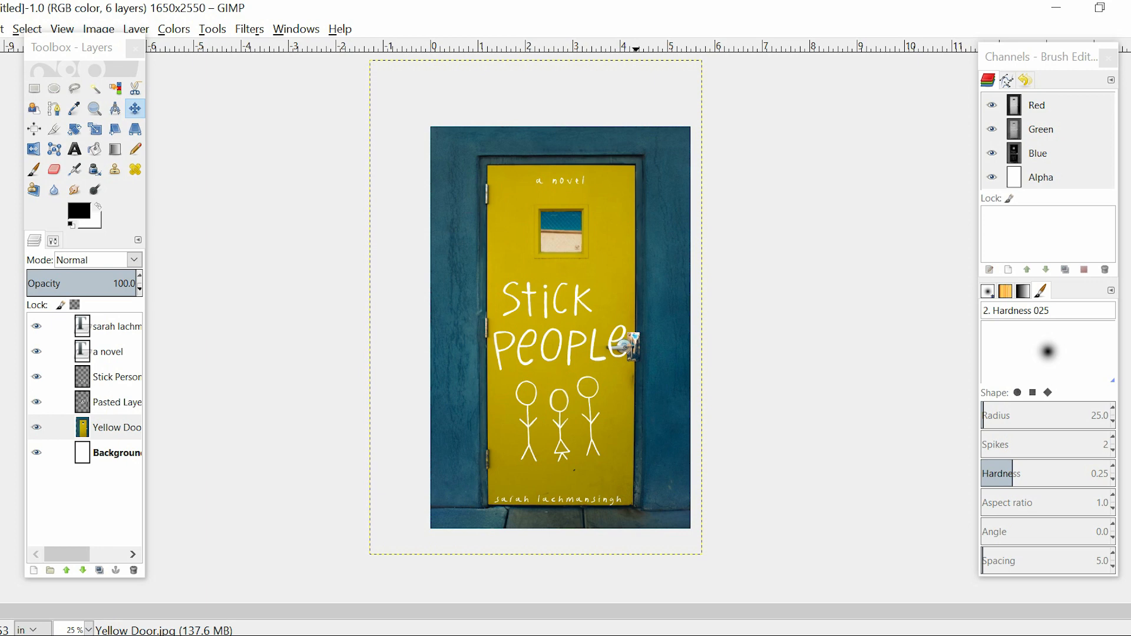
{"action": "left_click", "coordinate": [112, 453]}
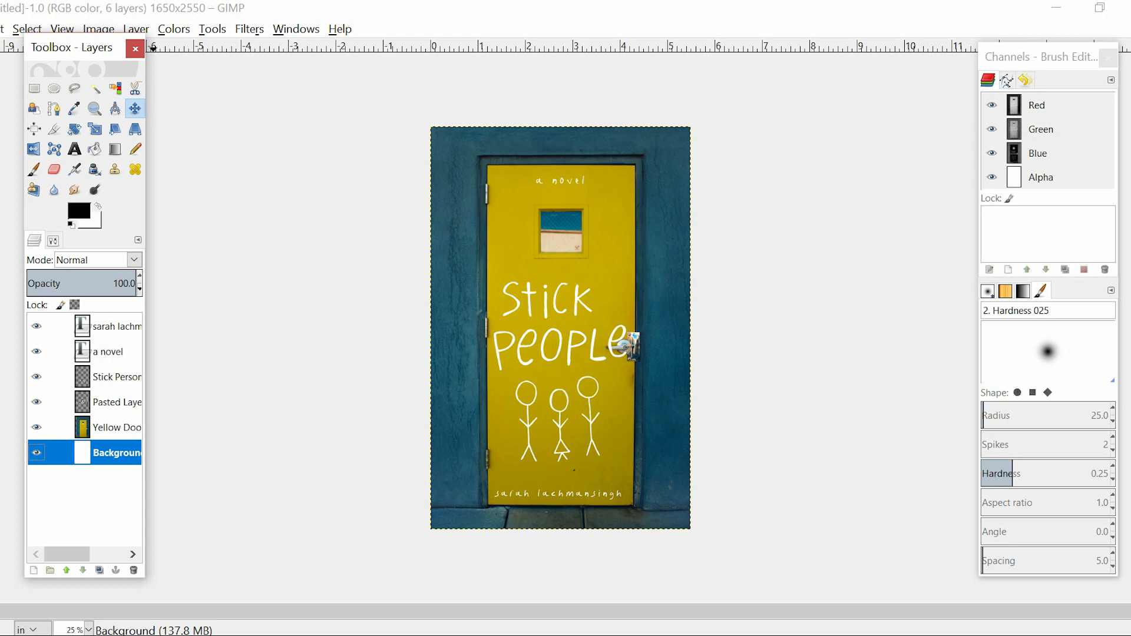
Outline the word "Stick" on the Pasted Layer with Free Select, copy it, and delete it from that layer
{"action": "key", "text": "1"}
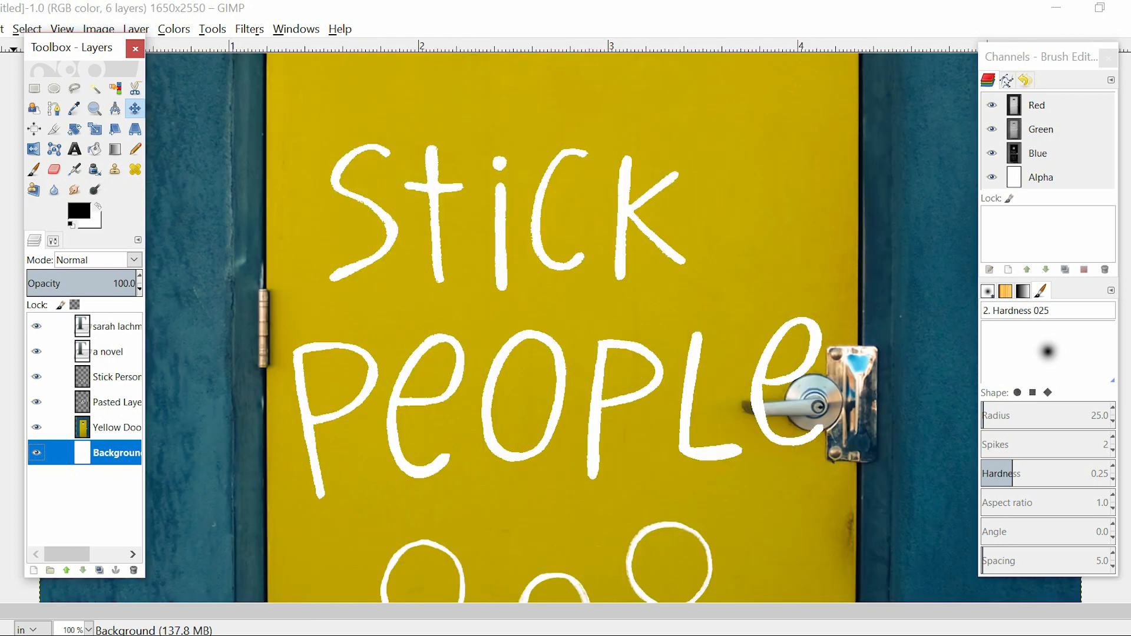
{"action": "left_click", "coordinate": [54, 377]}
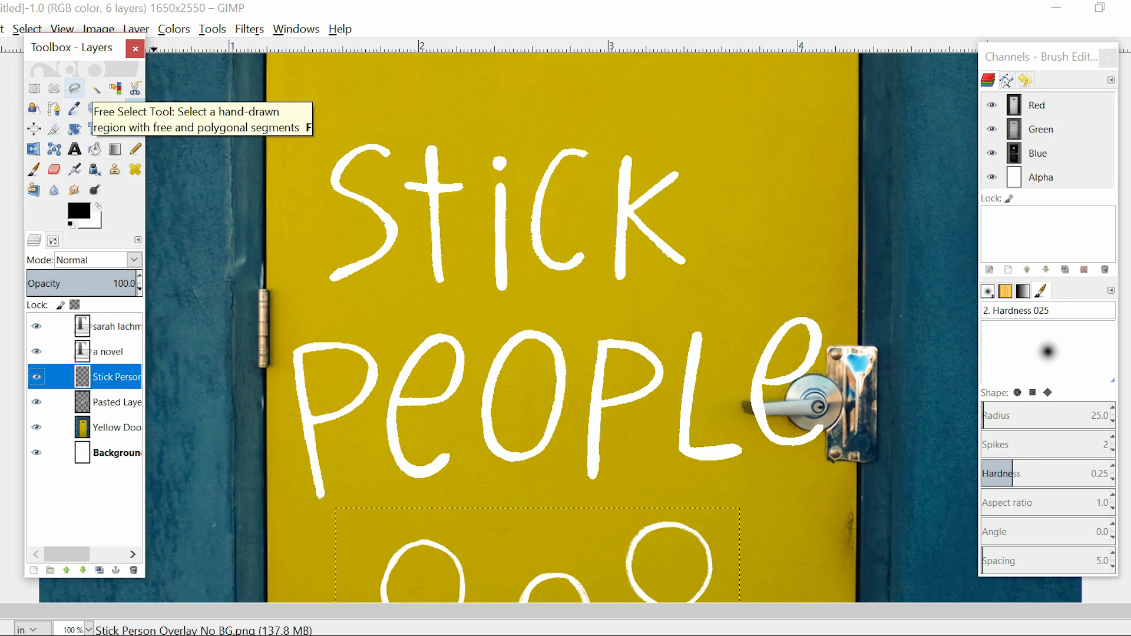
{"action": "left_click", "coordinate": [74, 88]}
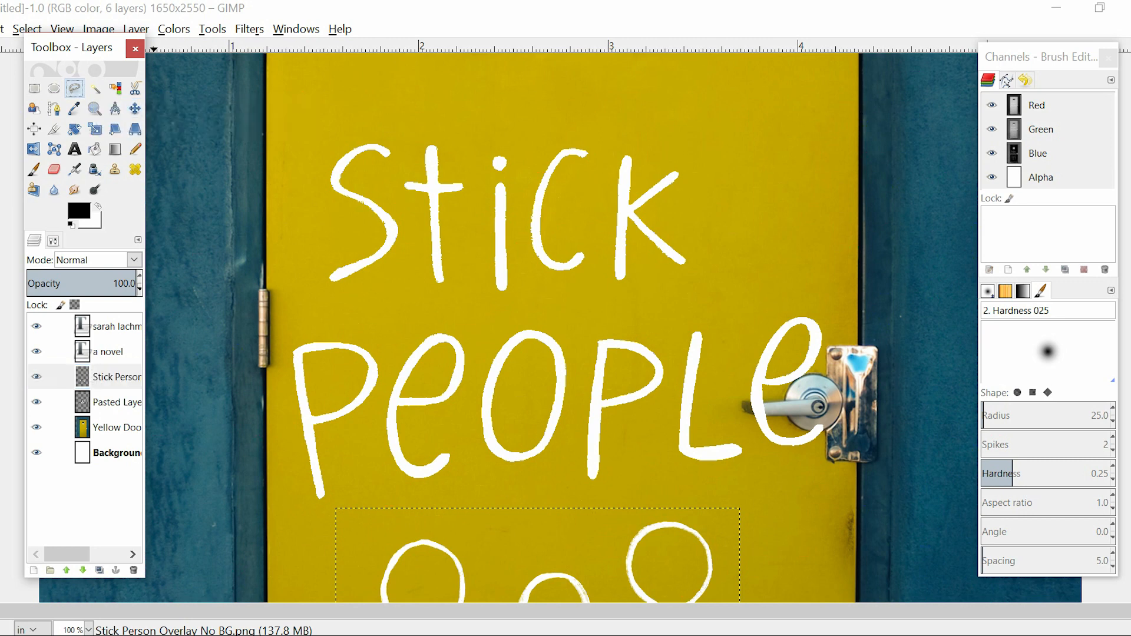
{"action": "mouse_move", "coordinate": [346, 126]}
{"action": "left_mouse_down"}
{"action": "mouse_move", "coordinate": [295, 165]}
{"action": "mouse_move", "coordinate": [299, 285]}
{"action": "mouse_move", "coordinate": [322, 321]}
{"action": "mouse_move", "coordinate": [401, 301]}
{"action": "mouse_move", "coordinate": [530, 305]}
{"action": "mouse_move", "coordinate": [401, 70]}
{"action": "left_mouse_up"}
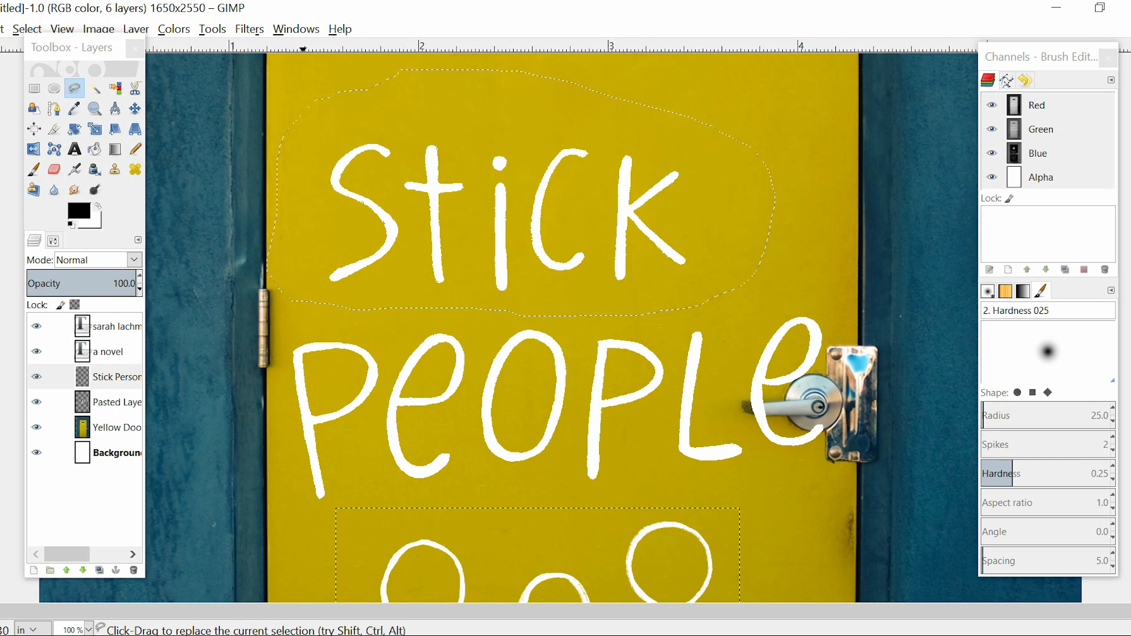
{"action": "key", "text": "ctrl"}
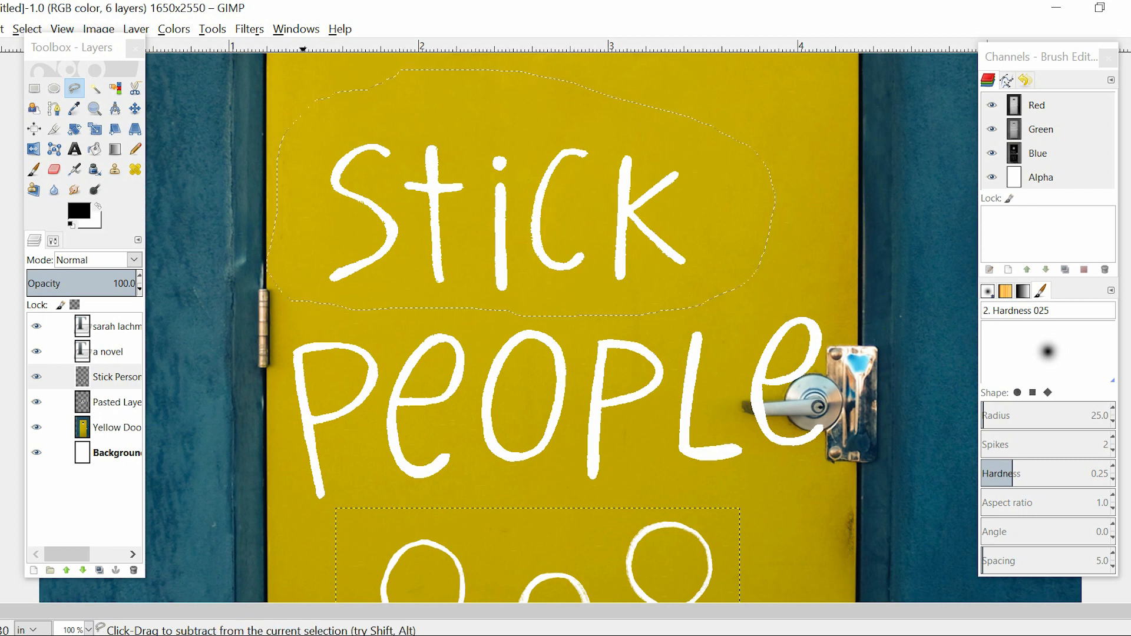
{"action": "key", "text": "ctrl+c"}
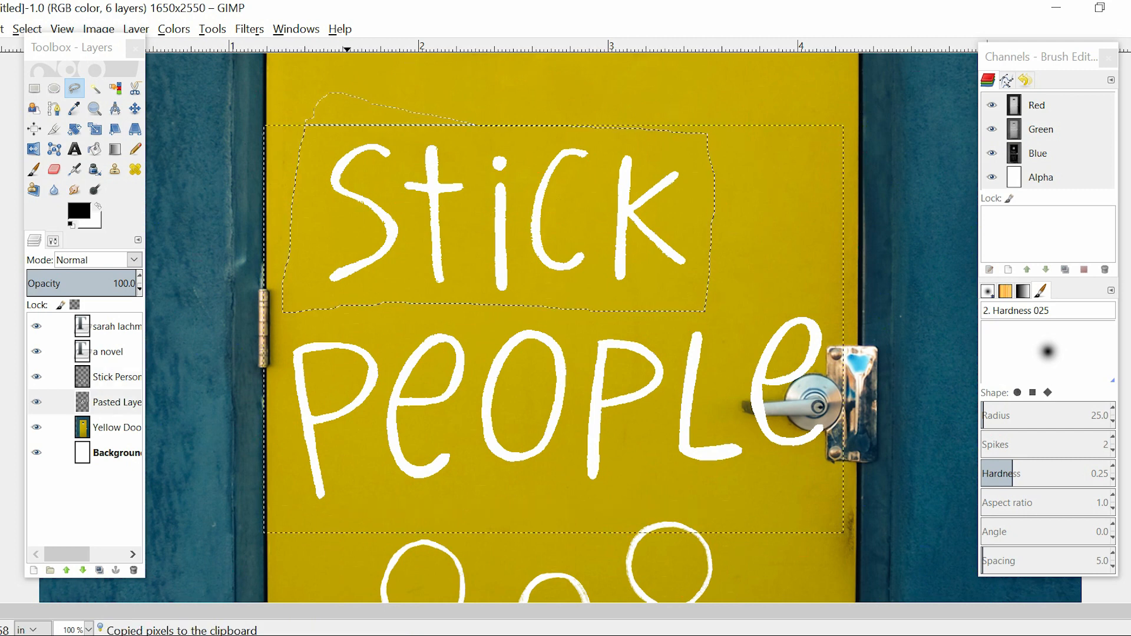
{"action": "key", "text": "Delete"}
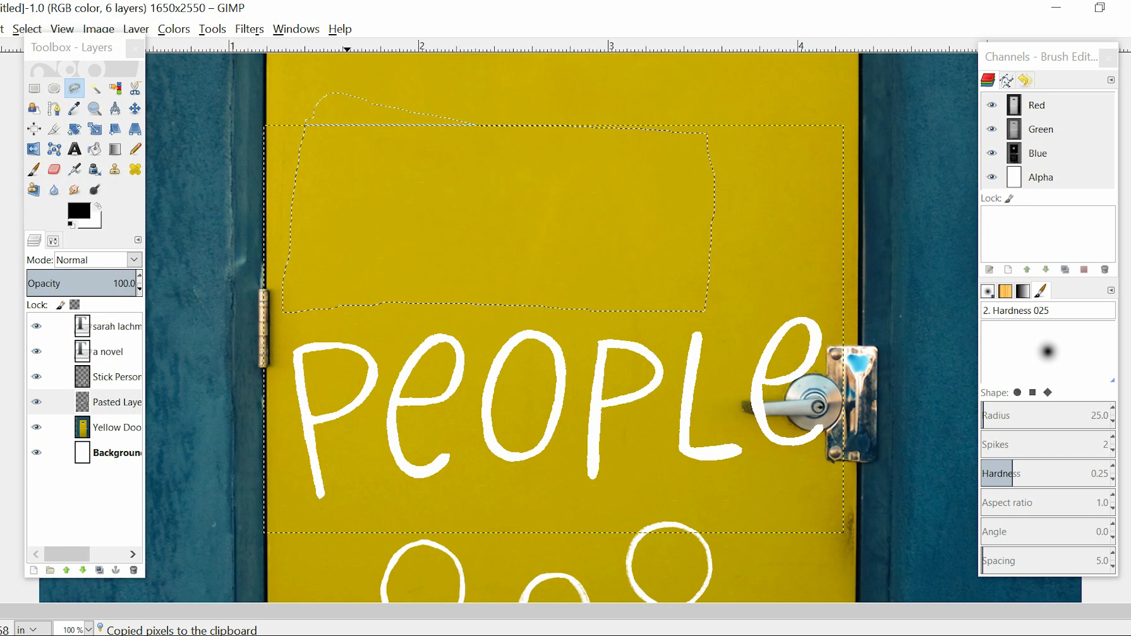
Paste the copied word "Stick", turn the floating selection into a new layer, and name that layer "stick"
{"action": "key", "text": "ctrl+v"}
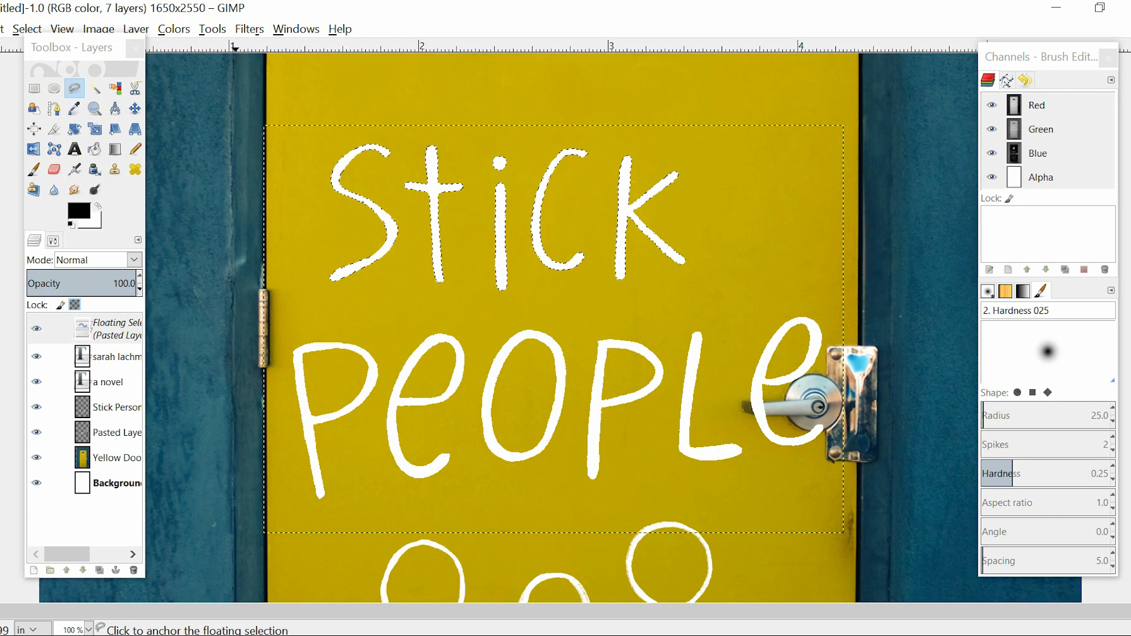
{"action": "left_click", "coordinate": [111, 328]}
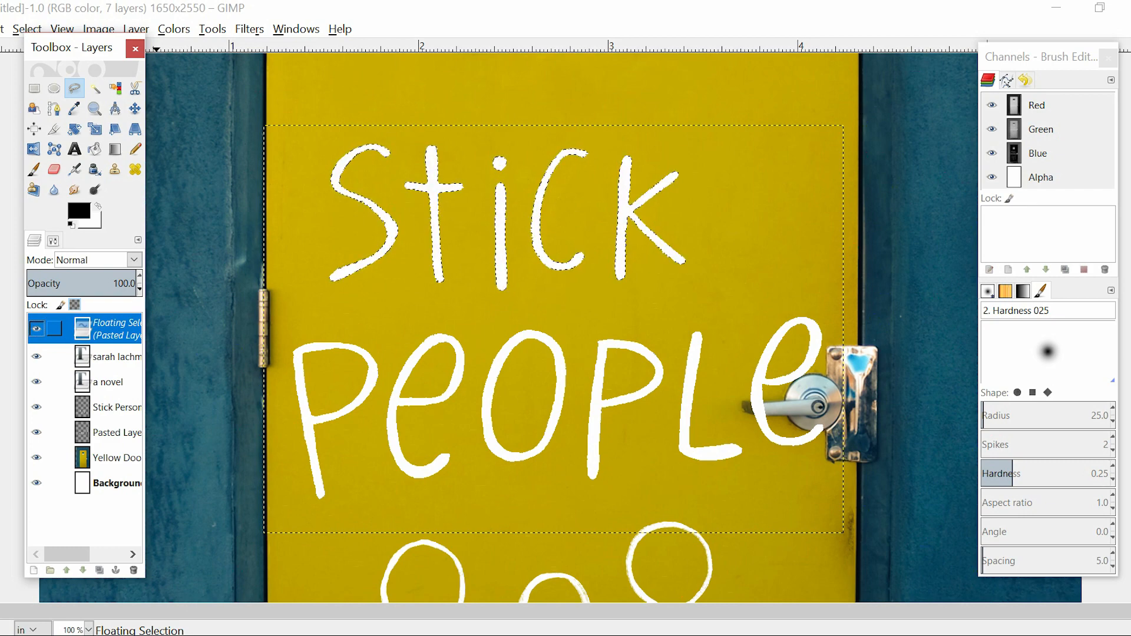
{"action": "right_click", "coordinate": [94, 329]}
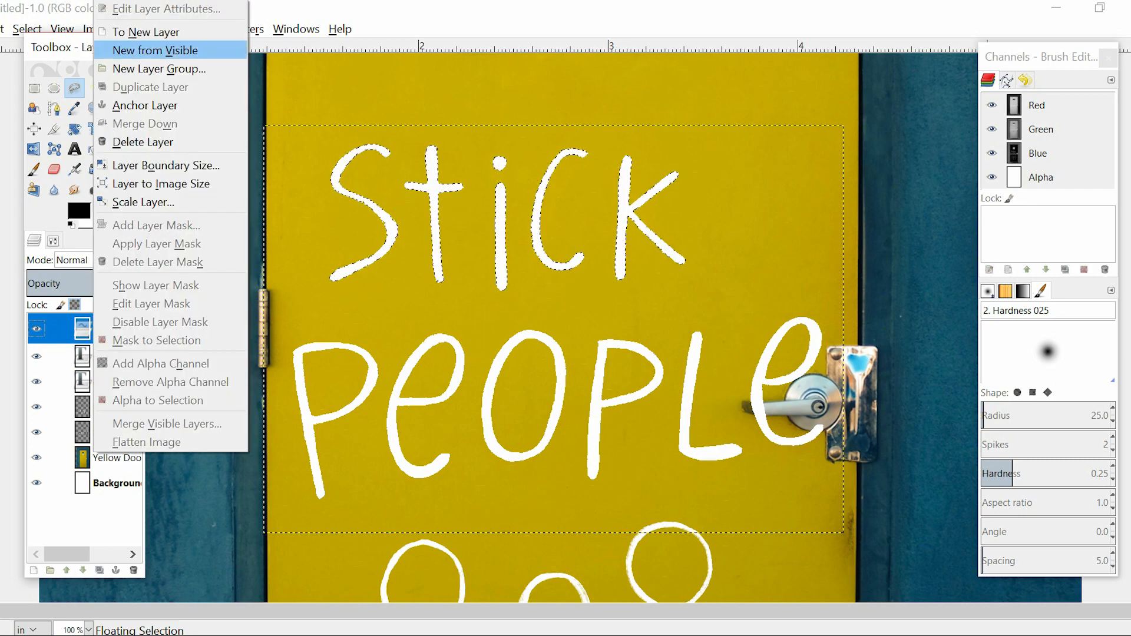
{"action": "left_click", "coordinate": [147, 30]}
{"action": "double_click", "coordinate": [117, 326]}
{"action": "type", "text": "stick"}
{"action": "key", "text": "Return"}
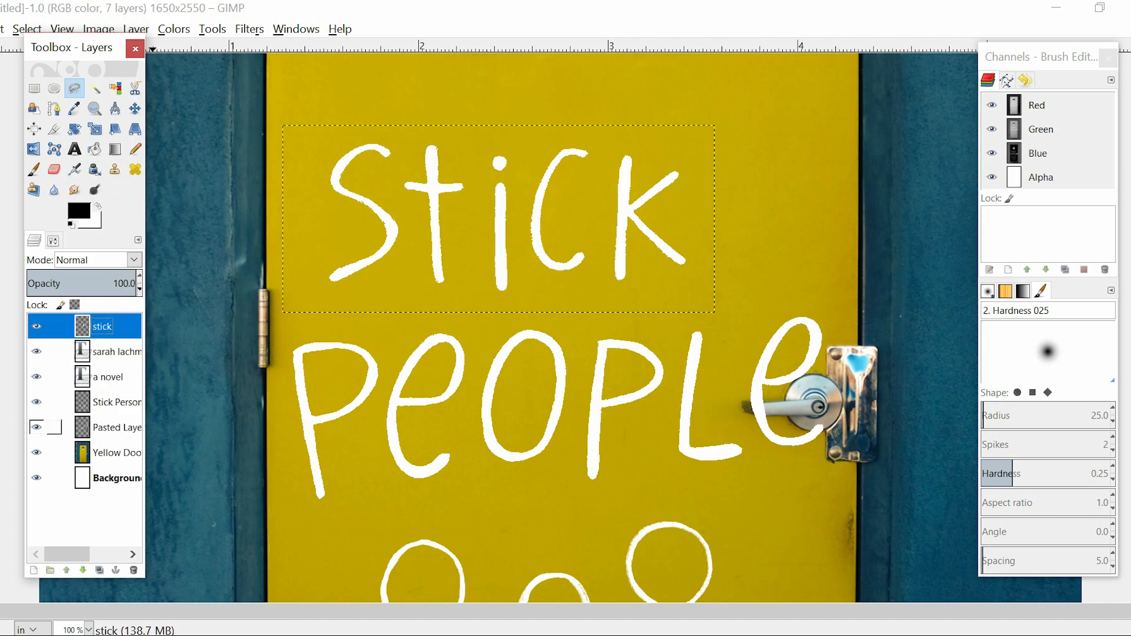
Make the Pasted Layer active, and hide and show it to check which lettering it holds
{"action": "left_click", "coordinate": [106, 427]}
{"action": "left_click", "coordinate": [36, 427]}
{"action": "left_click", "coordinate": [36, 427]}
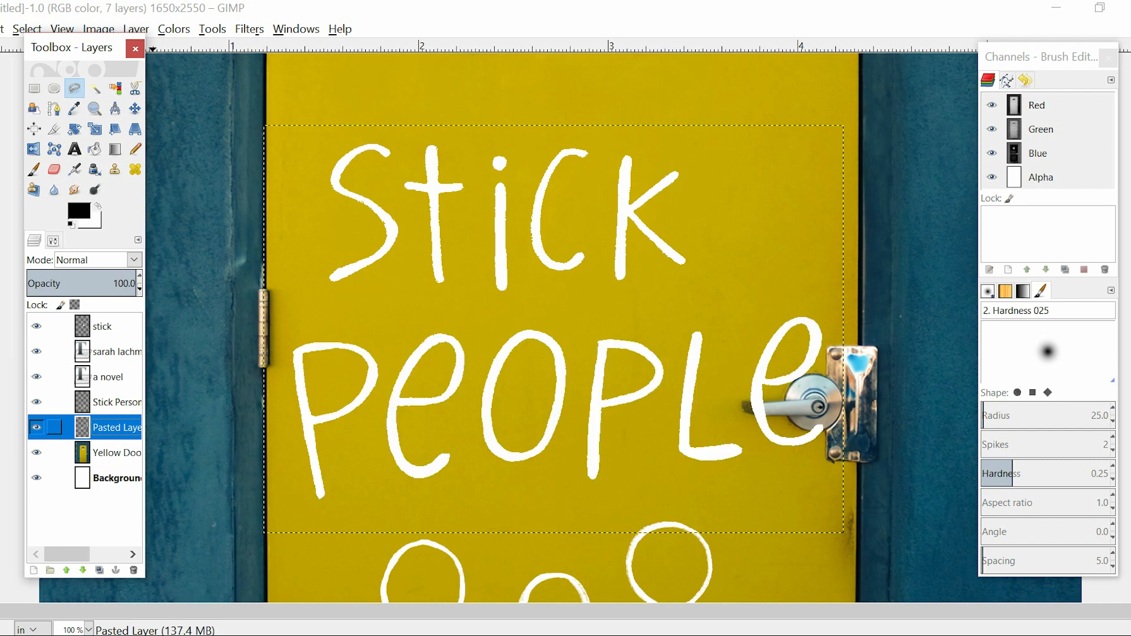
Rename the Pasted Layer as "people"
{"action": "double_click", "coordinate": [117, 428]}
{"action": "type", "text": "p"}
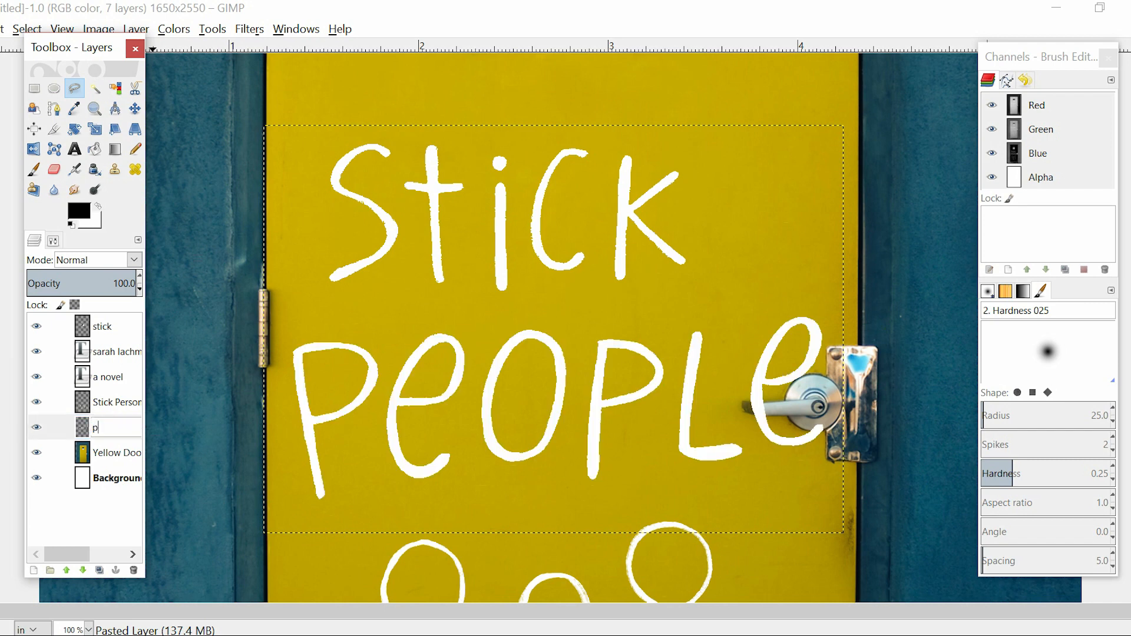
{"action": "type", "text": "eople"}
{"action": "key", "text": "Return"}
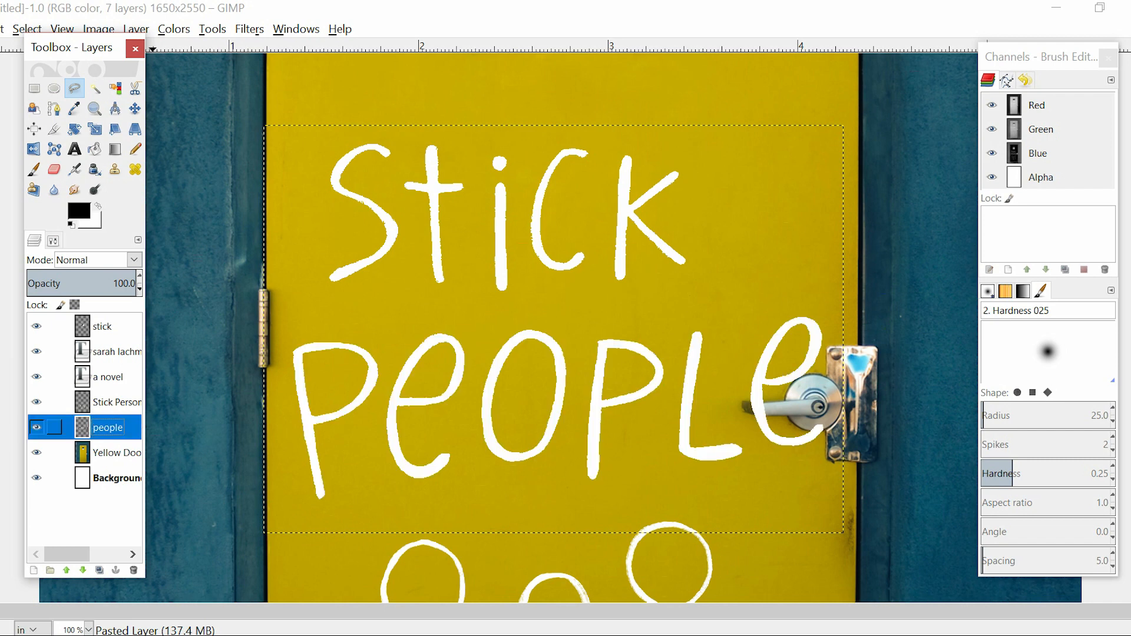
Move the "stick" layer to the right so the word sits centred above "People"
{"action": "left_click", "coordinate": [59, 327]}
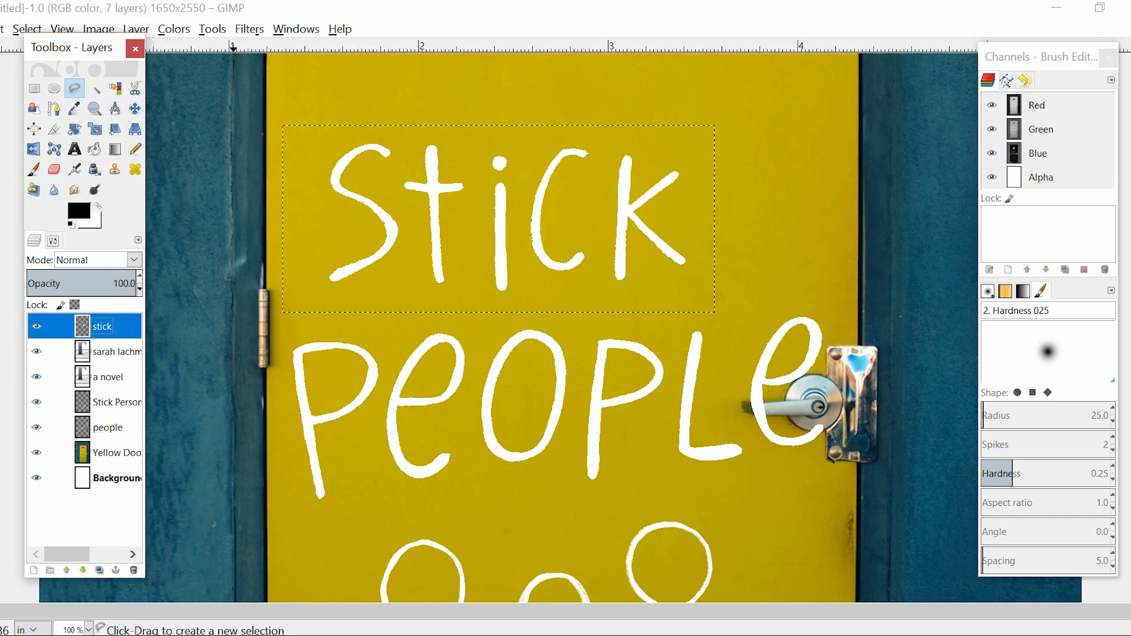
{"action": "left_click", "coordinate": [135, 109]}
{"action": "left_click_drag", "start_coordinate": [388, 230], "coordinate": [427, 229]}
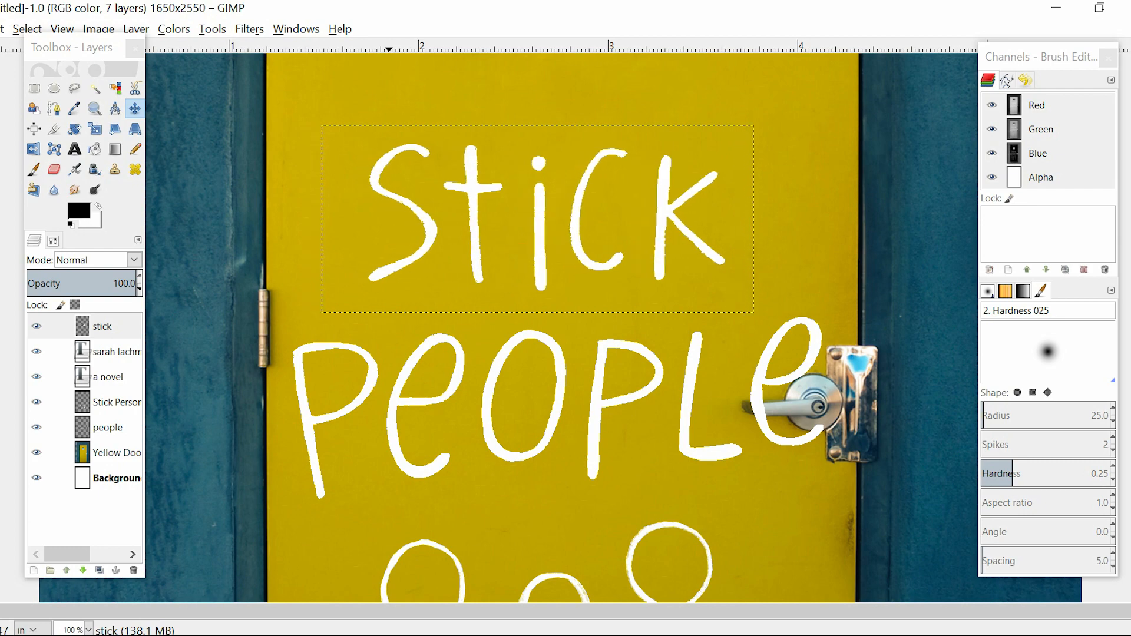
Move the "people" layer up closer to the word "Stick"
{"action": "scroll", "coordinate": [389, 230], "scroll_direction": "down", "scroll_amount": 1}
{"action": "left_click", "coordinate": [108, 427]}
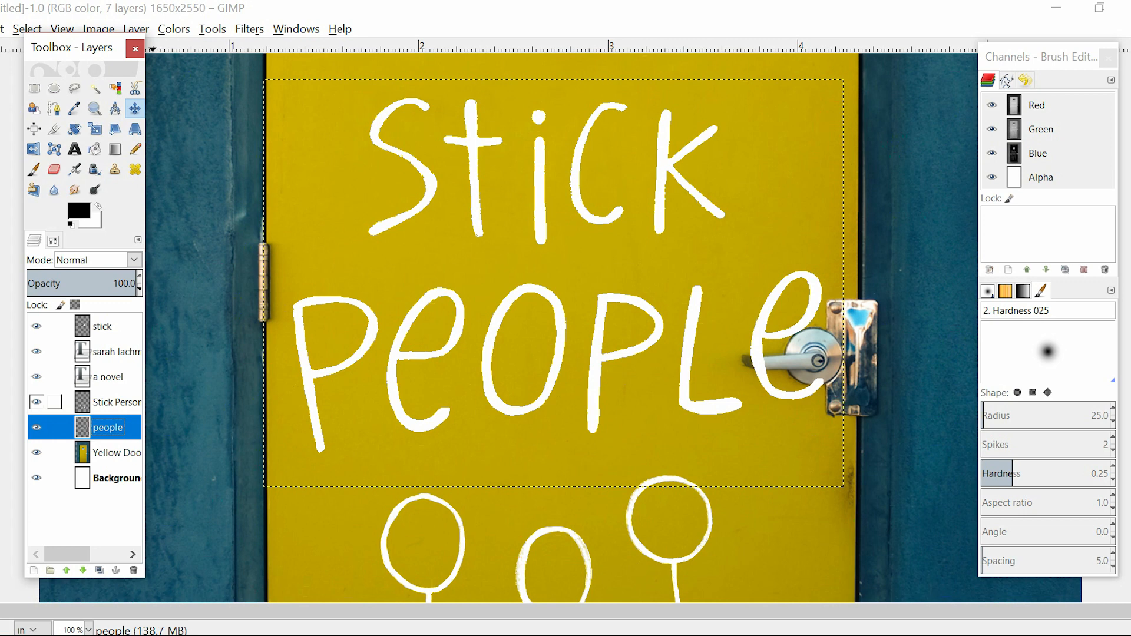
{"action": "left_click_drag", "start_coordinate": [410, 355], "coordinate": [409, 356]}
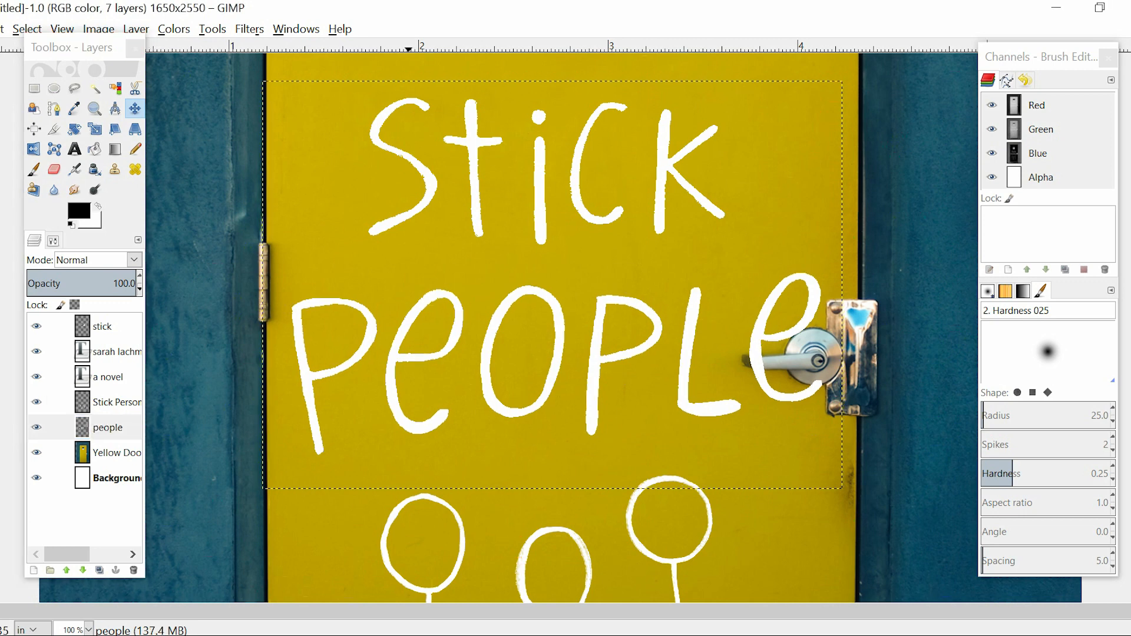
{"action": "key", "text": "Up"}
{"action": "key", "text": "Up"}
{"action": "key", "text": "Up"}
{"action": "key", "text": "Up"}
{"action": "key", "text": "Up"}
{"action": "key", "text": "Up"}
{"action": "key", "text": "Up"}
{"action": "key", "text": "Up"}
{"action": "key", "text": "Up"}
{"action": "key", "text": "Up"}
{"action": "key", "text": "Up"}
{"action": "key", "text": "Up"}
{"action": "key", "text": "Up"}
{"action": "key", "text": "Up"}
{"action": "key", "text": "Up"}
{"action": "key", "text": "Up"}
{"action": "key", "text": "Up"}
{"action": "key", "text": "Up"}
{"action": "key", "text": "Up"}
{"action": "key", "text": "Up"}
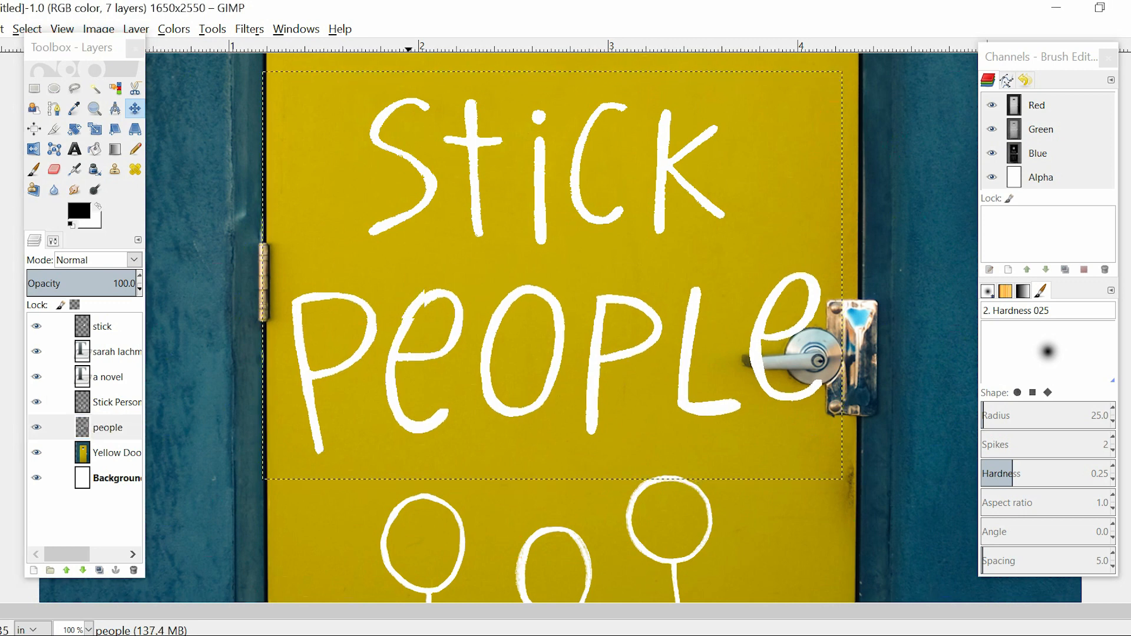
{"action": "key", "text": "Up"}
{"action": "key", "text": "Up"}
{"action": "key", "text": "Up"}
{"action": "key", "text": "Up"}
{"action": "key", "text": "Up"}
{"action": "key", "text": "Up"}
{"action": "key", "text": "Up"}
{"action": "key", "text": "Up"}
{"action": "key", "text": "Up"}
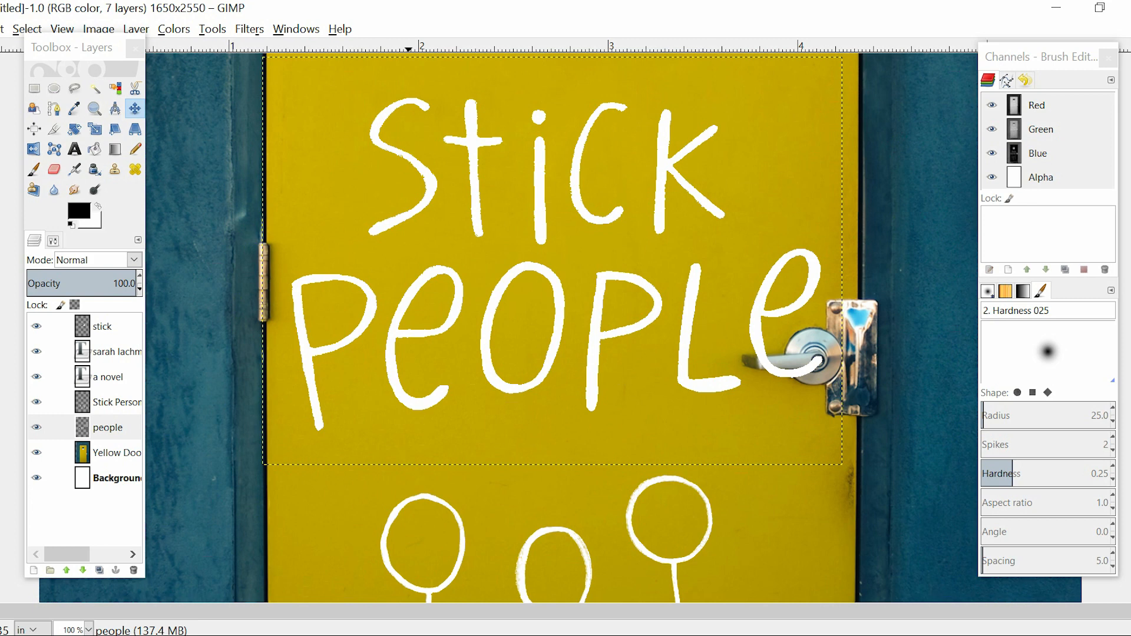
Outline the final "e" of "People" with Free Select, copy it, and delete it from the "people" layer
{"action": "left_click", "coordinate": [74, 88]}
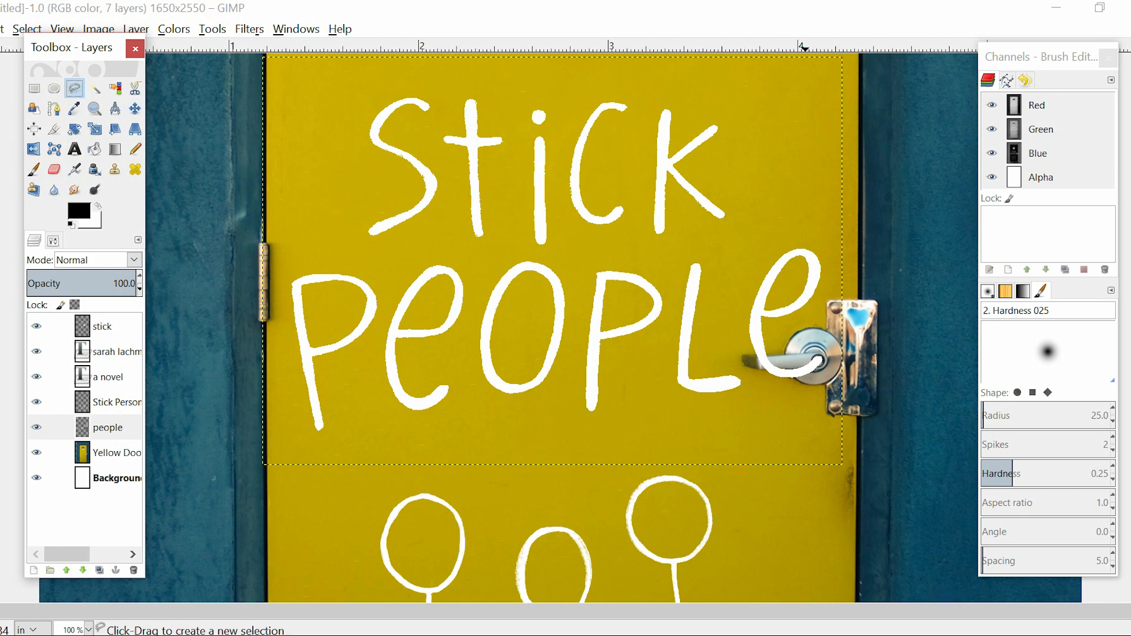
{"action": "left_click_drag", "start_coordinate": [806, 221], "coordinate": [786, 221]}
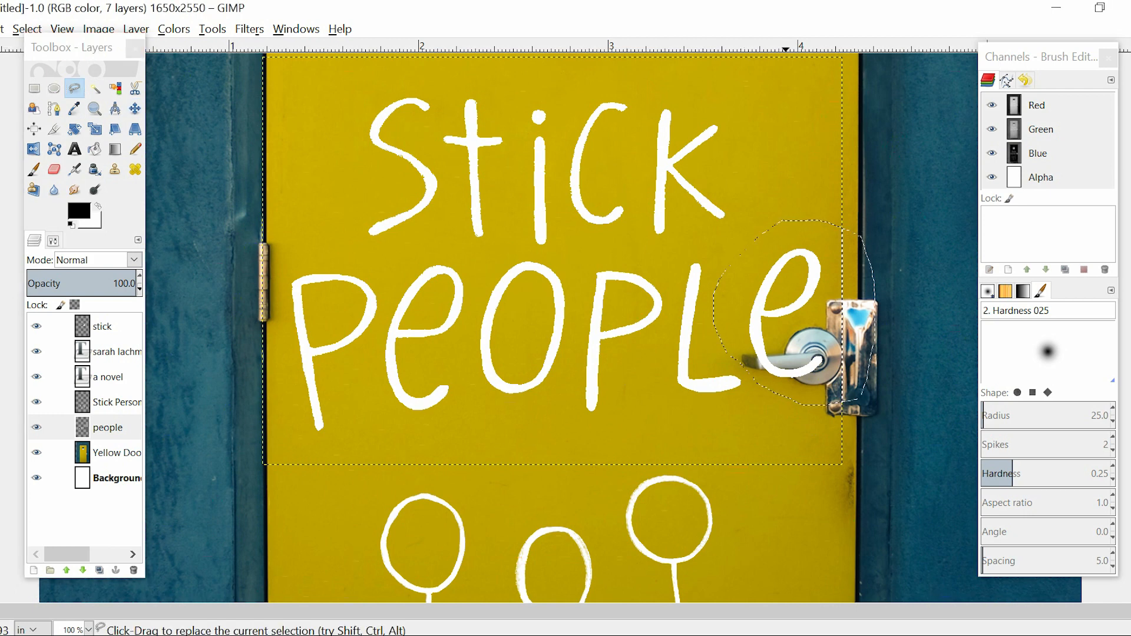
{"action": "key", "text": "ctrl+c"}
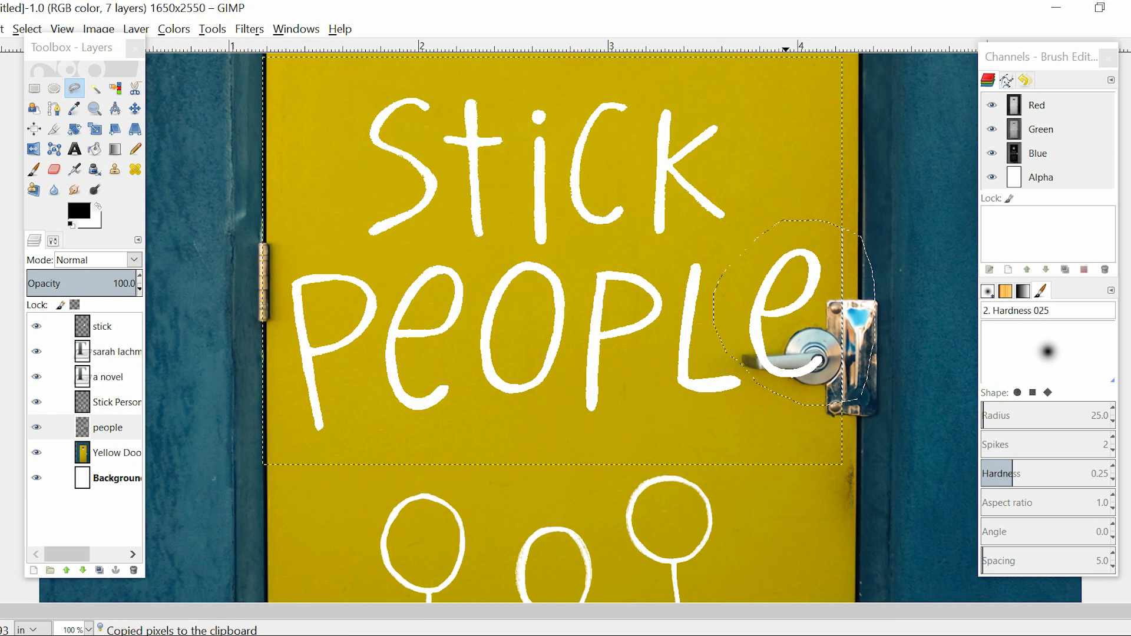
{"action": "key", "text": "Delete"}
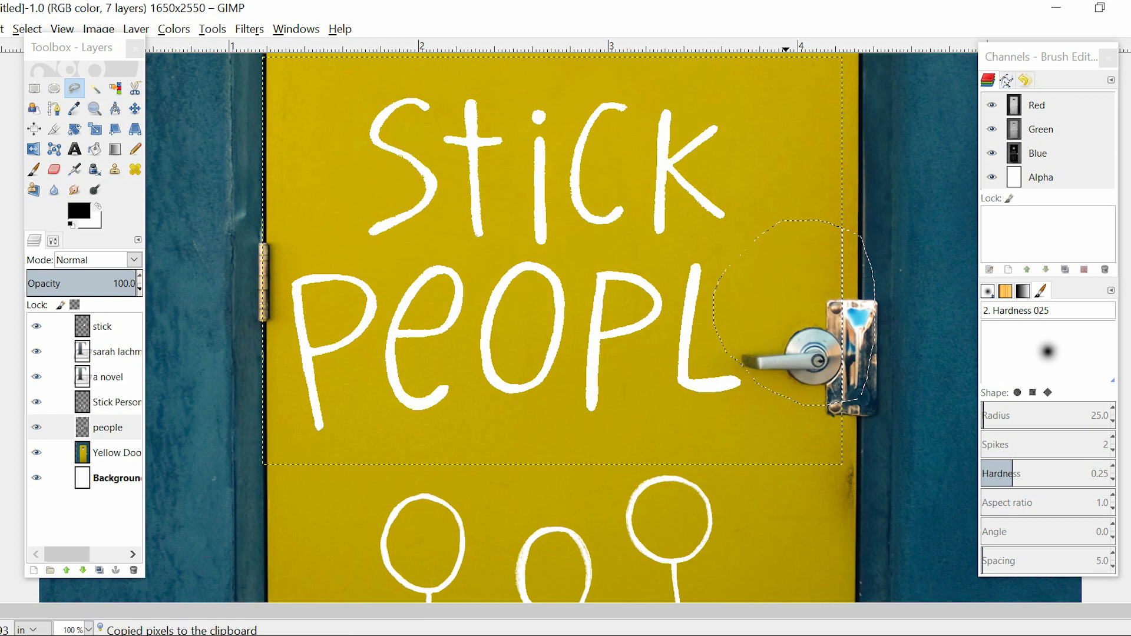
Paste the copied letter and turn the floating selection into a layer named "e"
{"action": "key", "text": "ctrl+v"}
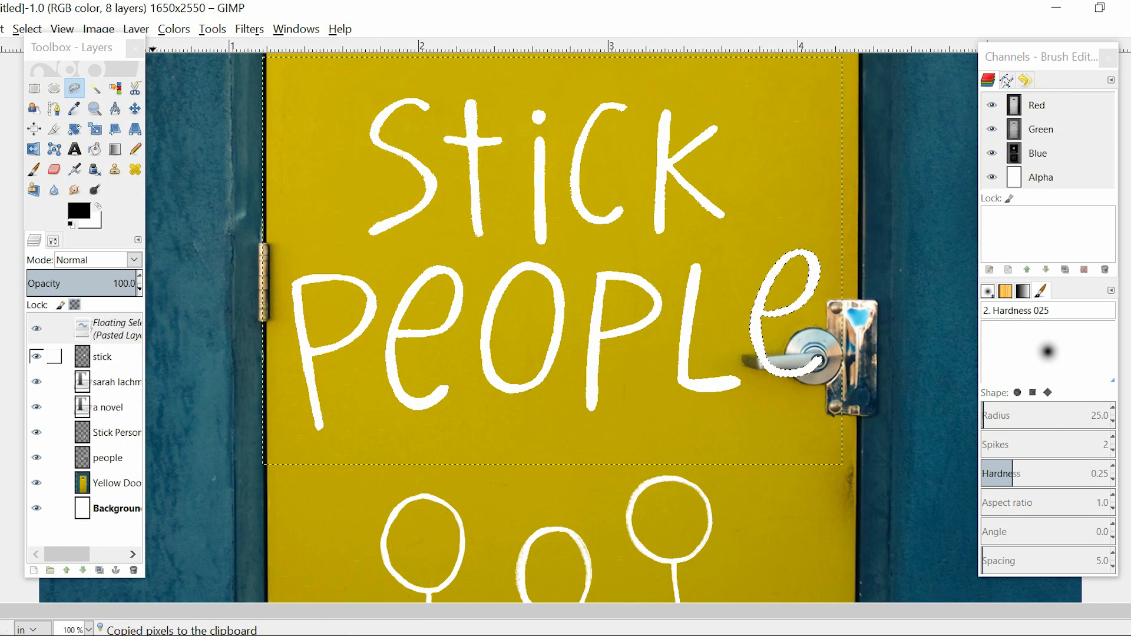
{"action": "double_click", "coordinate": [113, 329]}
{"action": "type", "text": "e"}
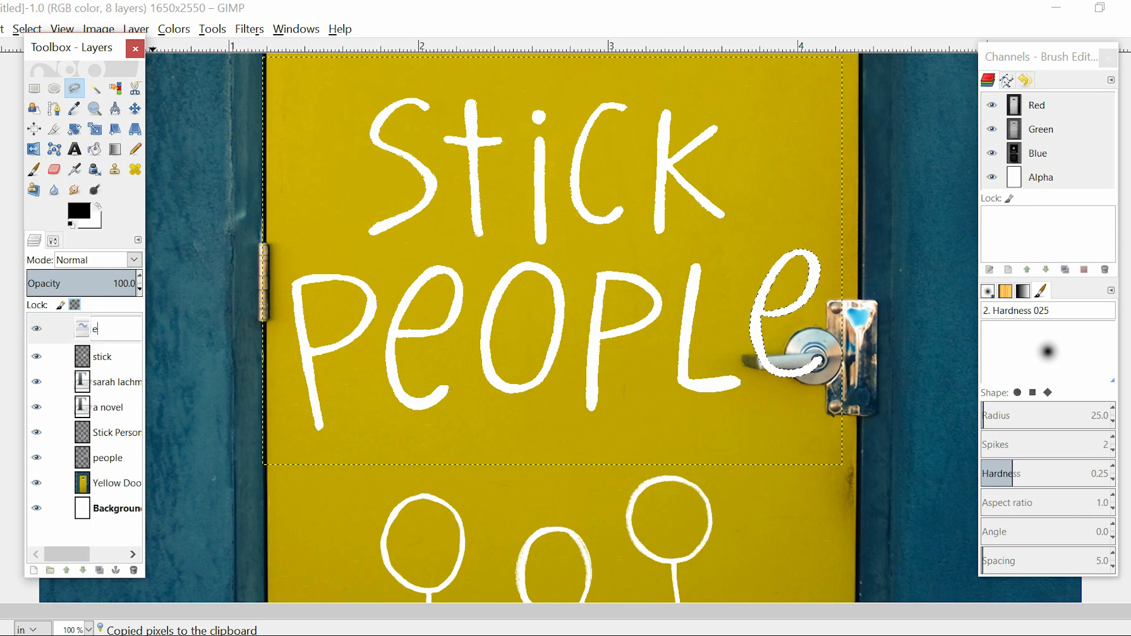
{"action": "key", "text": "Return"}
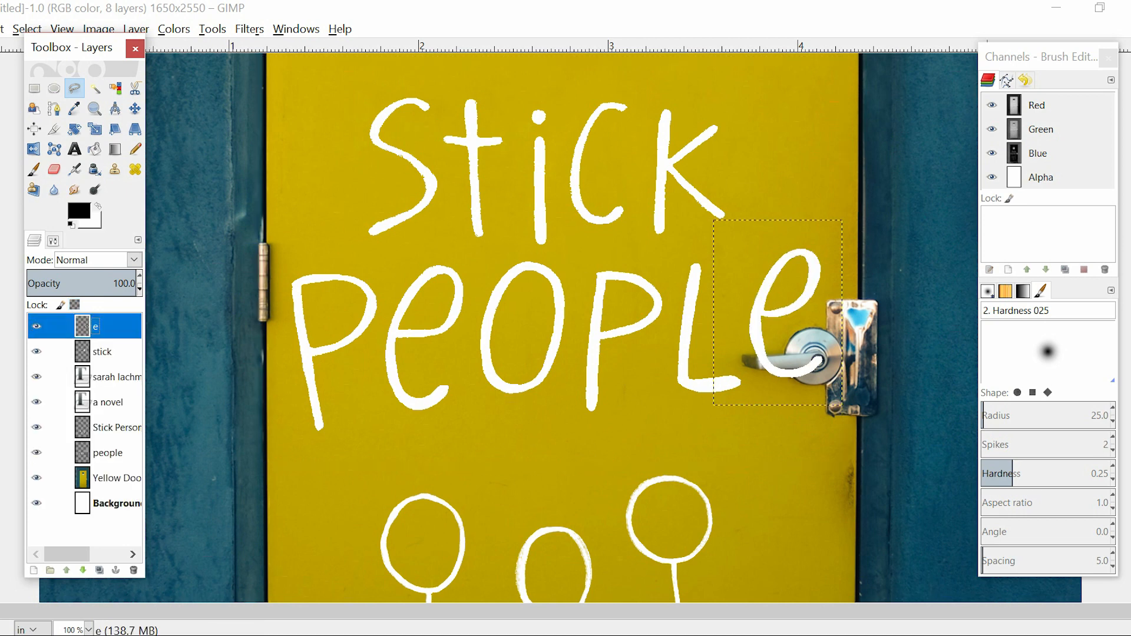
Move the "e" up and left, away from the door handle, and scale its layer to 0.607 × 0.873 in
{"action": "left_click", "coordinate": [135, 108]}
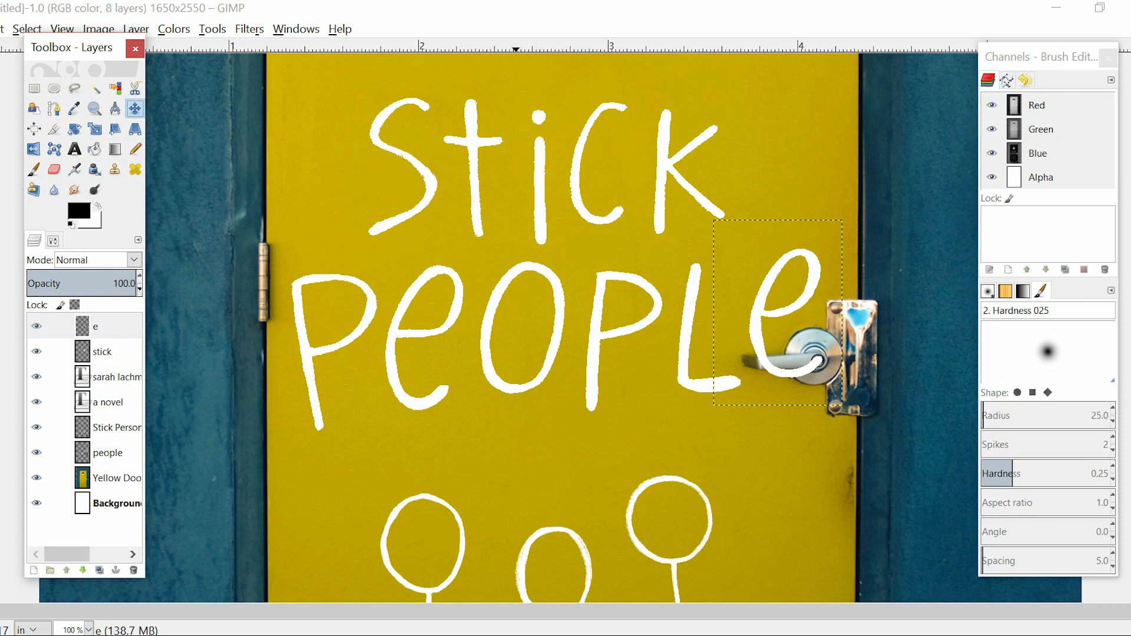
{"action": "left_click_drag", "start_coordinate": [779, 313], "coordinate": [763, 287]}
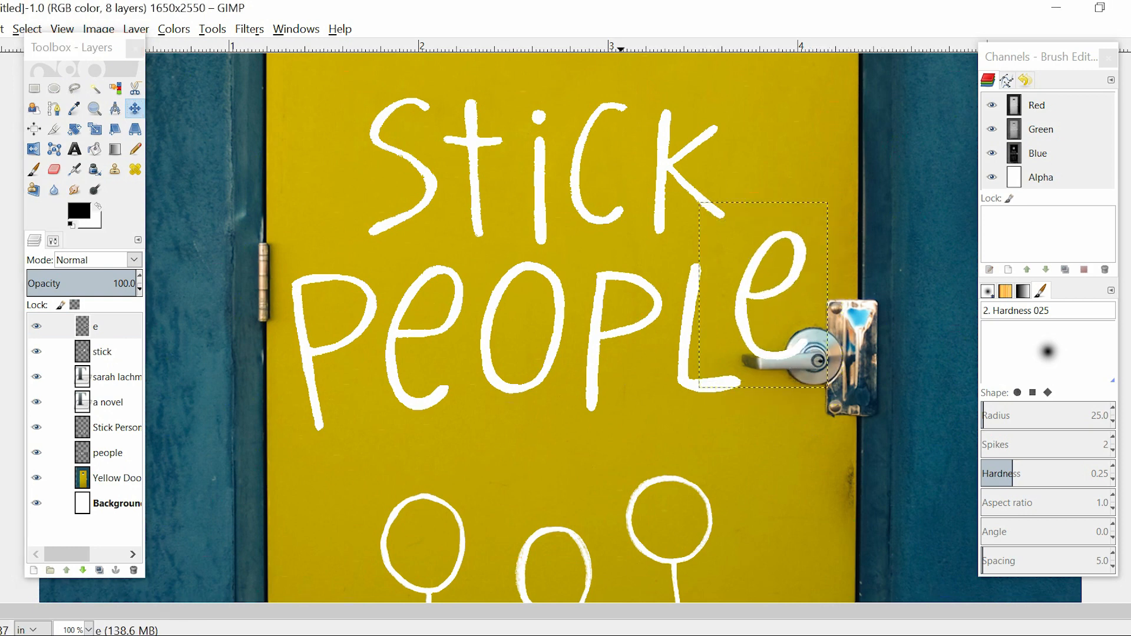
{"action": "left_click", "coordinate": [95, 129]}
{"action": "left_click", "coordinate": [789, 295]}
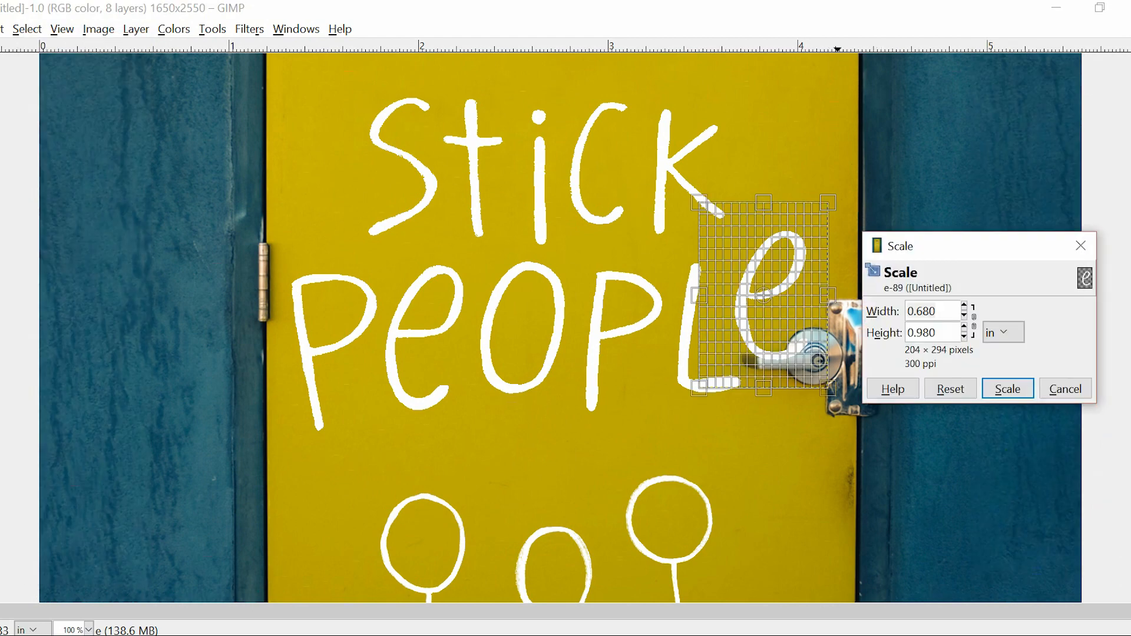
{"action": "key", "text": "Tab"}
{"action": "left_click_drag", "start_coordinate": [834, 390], "coordinate": [823, 374]}
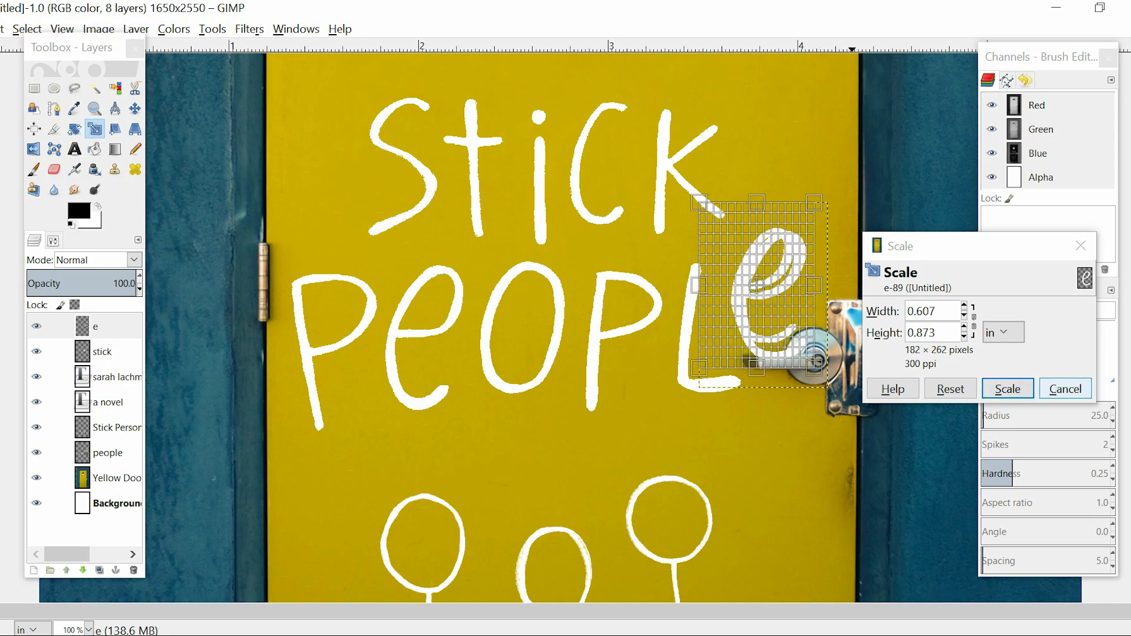
{"action": "left_click", "coordinate": [1008, 389]}
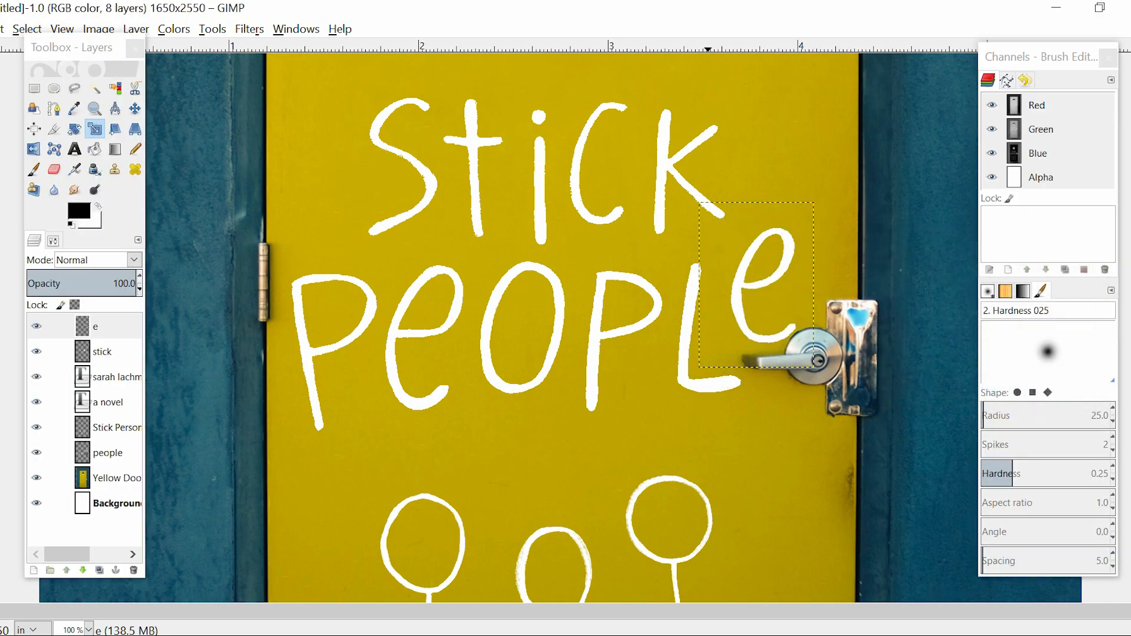
Raise the "stick" layer on the door to open more space above "People"
{"action": "left_click", "coordinate": [135, 109]}
{"action": "key", "text": "minus"}
{"action": "key", "text": "minus"}
{"action": "key", "text": "minus"}
{"action": "key", "text": "minus"}
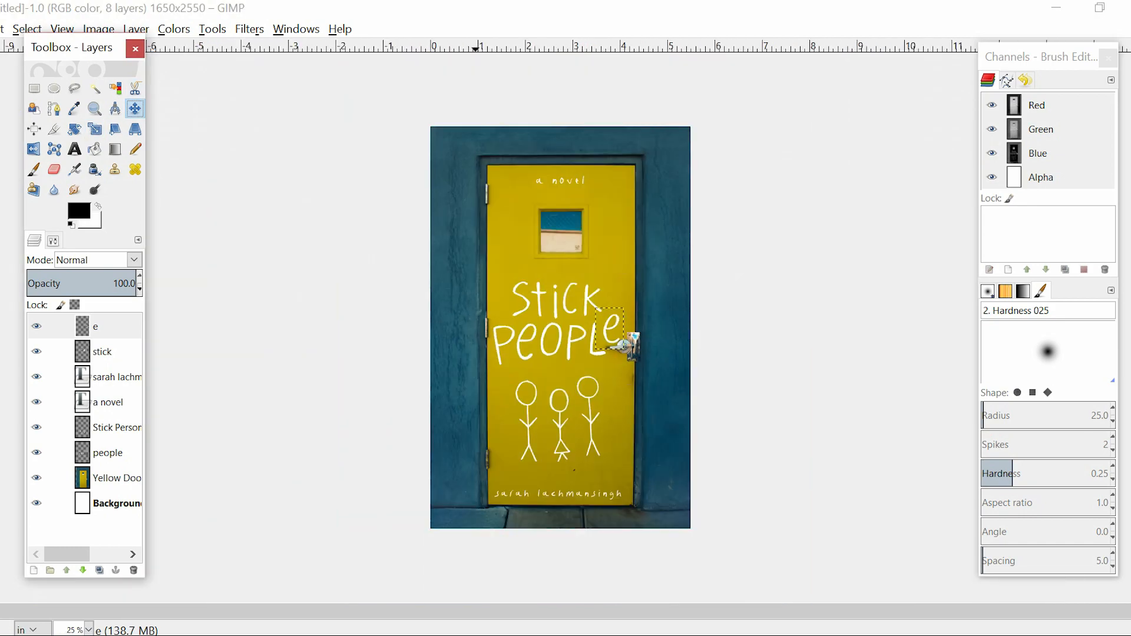
{"action": "key", "text": "plus"}
{"action": "key", "text": "plus"}
{"action": "key", "text": "plus"}
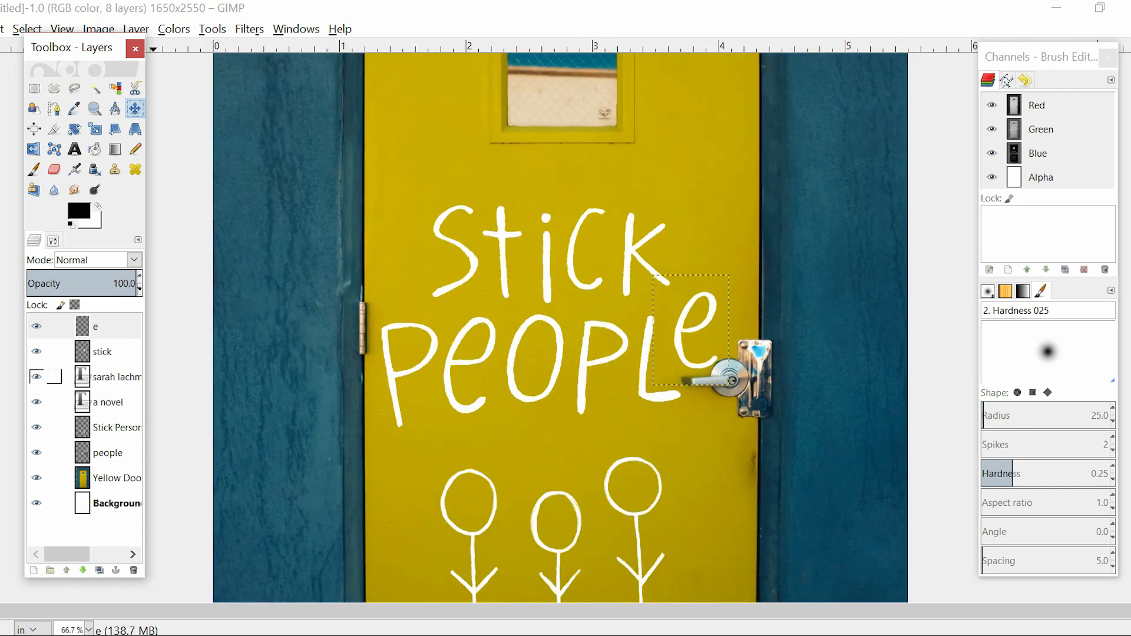
{"action": "left_click", "coordinate": [36, 352]}
{"action": "left_click", "coordinate": [436, 234]}
{"action": "key", "text": "Up"}
{"action": "key", "text": "Up"}
{"action": "key", "text": "Up"}
{"action": "key", "text": "Up"}
{"action": "key", "text": "Up"}
{"action": "key", "text": "Up"}
{"action": "key", "text": "Up"}
{"action": "key", "text": "Up"}
{"action": "key", "text": "Up"}
{"action": "key", "text": "Up"}
{"action": "key", "text": "Up"}
{"action": "key", "text": "Up"}
{"action": "key", "text": "Up"}
{"action": "key", "text": "Up"}
{"action": "key", "text": "Up"}
{"action": "key", "text": "Up"}
{"action": "key", "text": "Up"}
{"action": "key", "text": "Up"}
{"action": "key", "text": "Up"}
{"action": "key", "text": "Up"}
{"action": "key", "text": "Up"}
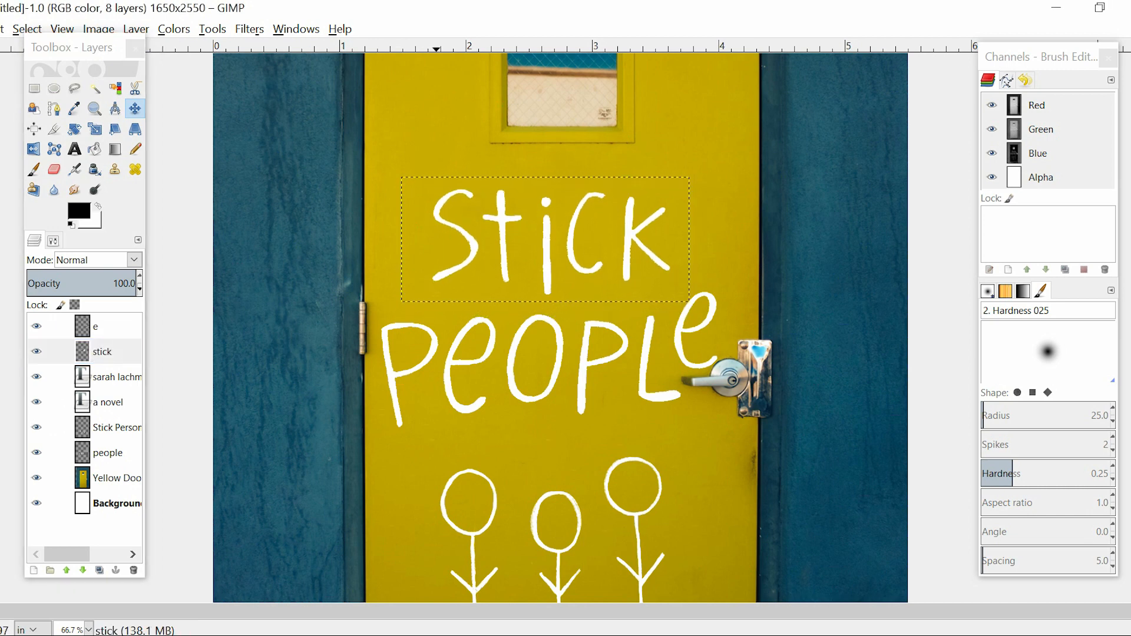
{"action": "key", "text": "Up"}
{"action": "key", "text": "Up"}
{"action": "key", "text": "Up"}
{"action": "key", "text": "Up"}
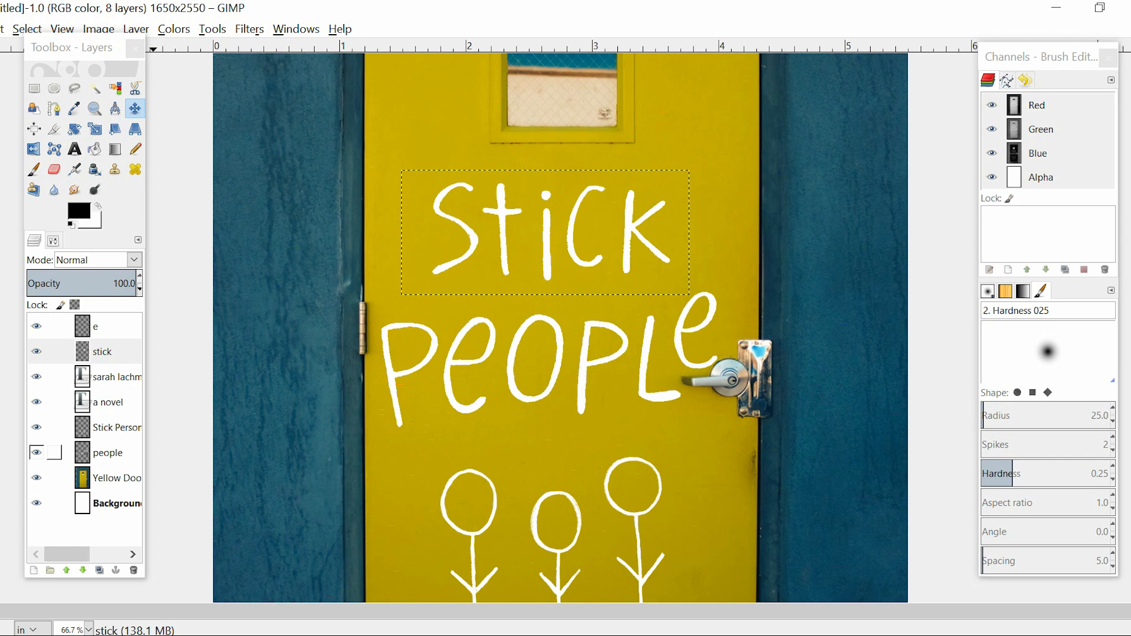
Raise the "people" layer so its letters clear the door handle
{"action": "left_click", "coordinate": [107, 453]}
{"action": "left_click", "coordinate": [377, 361]}
{"action": "key", "text": "Up"}
{"action": "key", "text": "Up"}
{"action": "key", "text": "Up"}
{"action": "key", "text": "Up"}
{"action": "key", "text": "Up"}
{"action": "key", "text": "Up"}
{"action": "key", "text": "Up"}
{"action": "key", "text": "Up"}
{"action": "key", "text": "Up"}
{"action": "key", "text": "Up"}
{"action": "key", "text": "Up"}
{"action": "key", "text": "Up"}
{"action": "key", "text": "Up"}
{"action": "key", "text": "Up"}
{"action": "key", "text": "Up"}
{"action": "key", "text": "Up"}
{"action": "key", "text": "Up"}
{"action": "key", "text": "Up"}
{"action": "key", "text": "Up"}
{"action": "key", "text": "Up"}
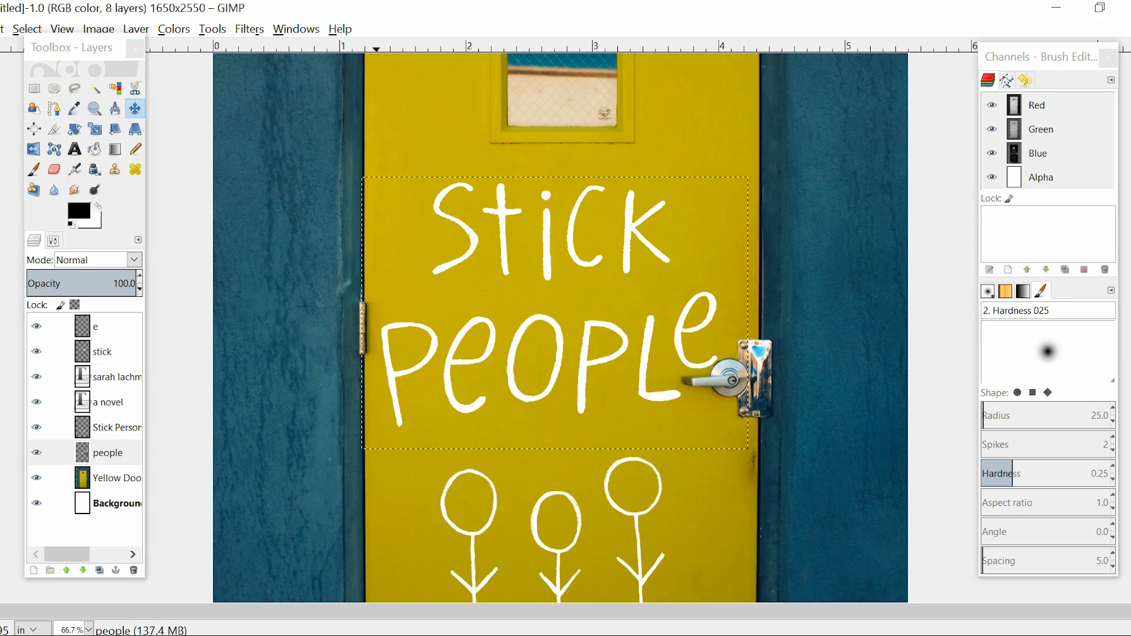
{"action": "key", "text": "Up"}
{"action": "key", "text": "Up"}
{"action": "key", "text": "Up"}
{"action": "key", "text": "Up"}
{"action": "key", "text": "Up"}
{"action": "key", "text": "Up"}
{"action": "key", "text": "Up"}
{"action": "key", "text": "Up"}
{"action": "key", "text": "Up"}
{"action": "key", "text": "Up"}
{"action": "key", "text": "Up"}
{"action": "key", "text": "Up"}
{"action": "key", "text": "Up"}
{"action": "key", "text": "Up"}
{"action": "key", "text": "Up"}
{"action": "key", "text": "Up"}
{"action": "key", "text": "Up"}
{"action": "key", "text": "Up"}
{"action": "key", "text": "Up"}
{"action": "key", "text": "Up"}
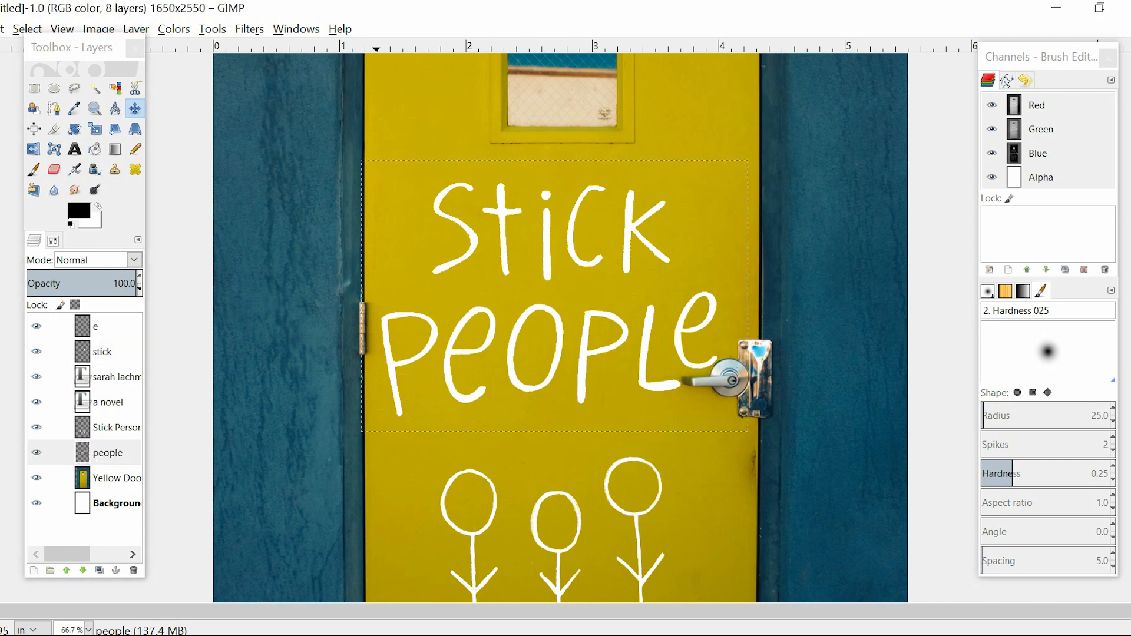
Nudge the "e" layer up and slightly right so it follows the "L" and clears the door handle
{"action": "left_click", "coordinate": [97, 326]}
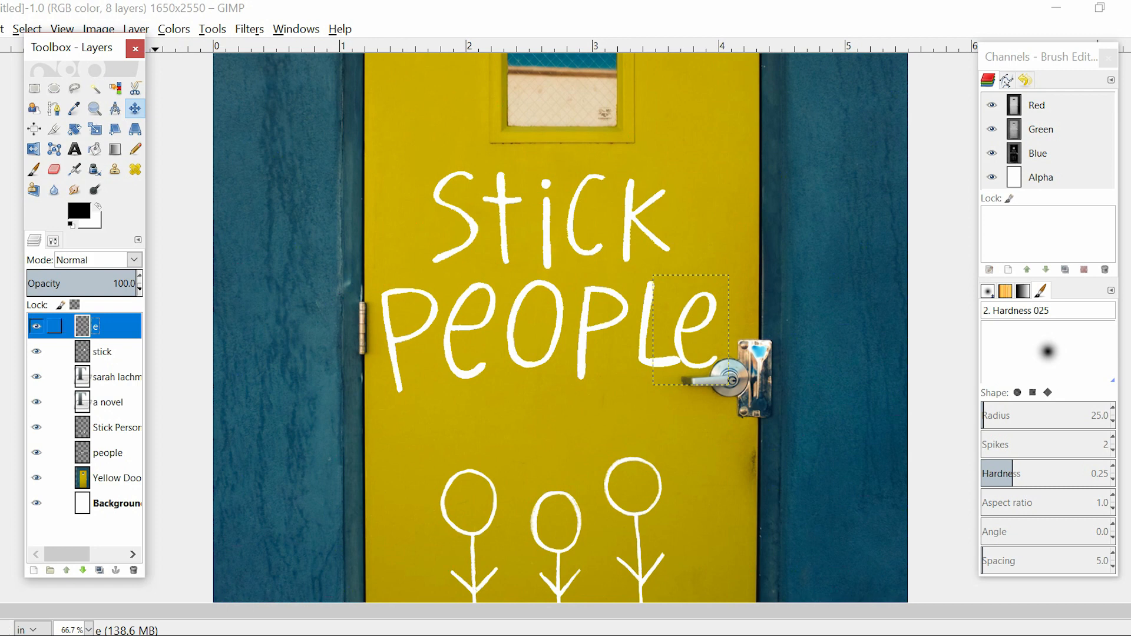
{"action": "key", "text": "Up"}
{"action": "key", "text": "Up"}
{"action": "key", "text": "Up"}
{"action": "key", "text": "Up"}
{"action": "key", "text": "Up"}
{"action": "key", "text": "Up"}
{"action": "key", "text": "Up"}
{"action": "key", "text": "Up"}
{"action": "key", "text": "Up"}
{"action": "key", "text": "Up"}
{"action": "key", "text": "Up"}
{"action": "key", "text": "Up"}
{"action": "key", "text": "Up"}
{"action": "key", "text": "Up"}
{"action": "key", "text": "Up"}
{"action": "key", "text": "Up"}
{"action": "key", "text": "Up"}
{"action": "key", "text": "Up"}
{"action": "key", "text": "Up"}
{"action": "key", "text": "Up"}
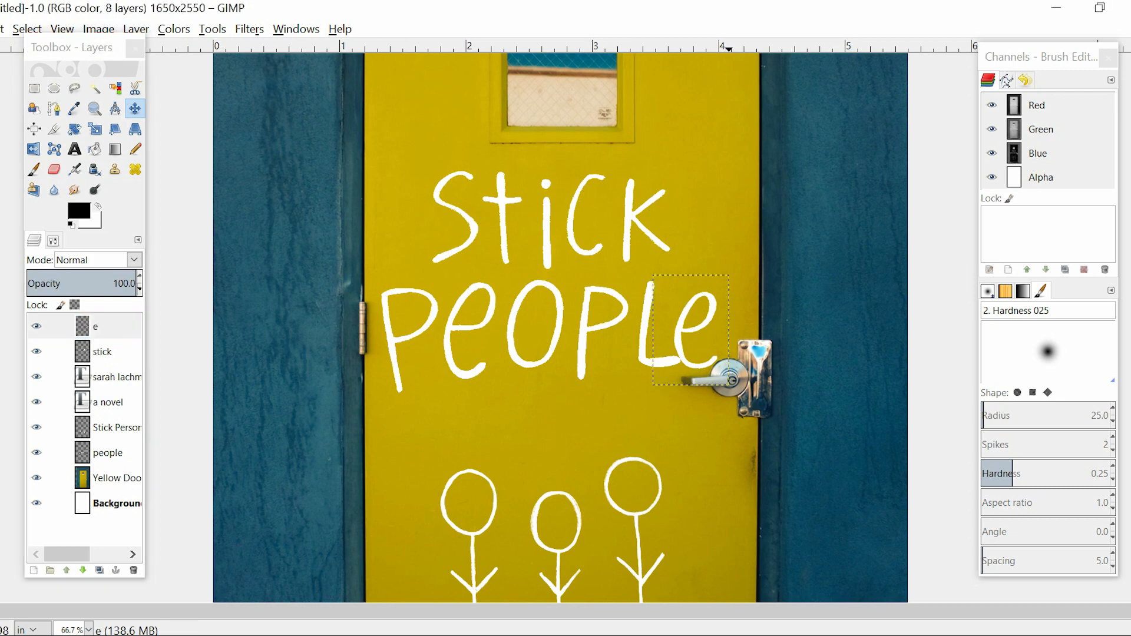
{"action": "key", "text": "Up"}
{"action": "key", "text": "Up"}
{"action": "key", "text": "Up"}
{"action": "key", "text": "Up"}
{"action": "key", "text": "Up"}
{"action": "key", "text": "Up"}
{"action": "key", "text": "Up"}
{"action": "key", "text": "Up"}
{"action": "key", "text": "Up"}
{"action": "key", "text": "Up"}
{"action": "key", "text": "Up"}
{"action": "key", "text": "Up"}
{"action": "key", "text": "Up"}
{"action": "key", "text": "Up"}
{"action": "key", "text": "Up"}
{"action": "key", "text": "Up"}
{"action": "key", "text": "Up"}
{"action": "key", "text": "Up"}
{"action": "key", "text": "Up"}
{"action": "key", "text": "Up"}
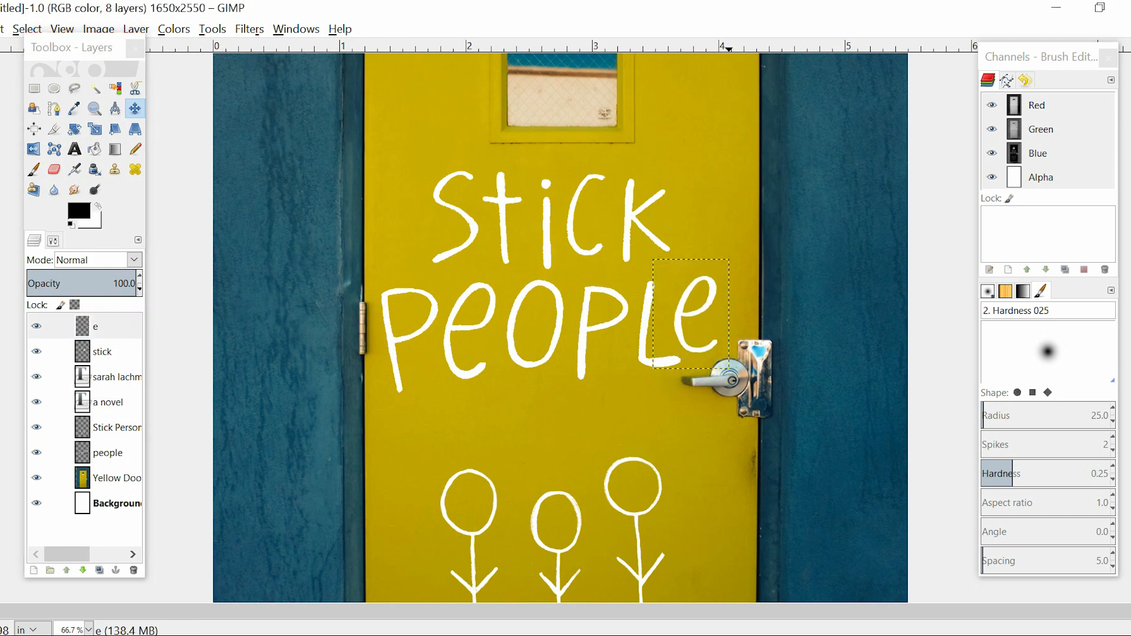
{"action": "key", "text": "Right"}
{"action": "key", "text": "Right"}
{"action": "key", "text": "Right"}
{"action": "key", "text": "Right"}
{"action": "key", "text": "Right"}
{"action": "key", "text": "Right"}
{"action": "key", "text": "Right"}
{"action": "key", "text": "Right"}
{"action": "key", "text": "Right"}
{"action": "key", "text": "Right"}
{"action": "key", "text": "Right"}
{"action": "key", "text": "Right"}
{"action": "key", "text": "Right"}
{"action": "key", "text": "Right"}
{"action": "key", "text": "Down"}
{"action": "key", "text": "Down"}
{"action": "key", "text": "Down"}
{"action": "key", "text": "Down"}
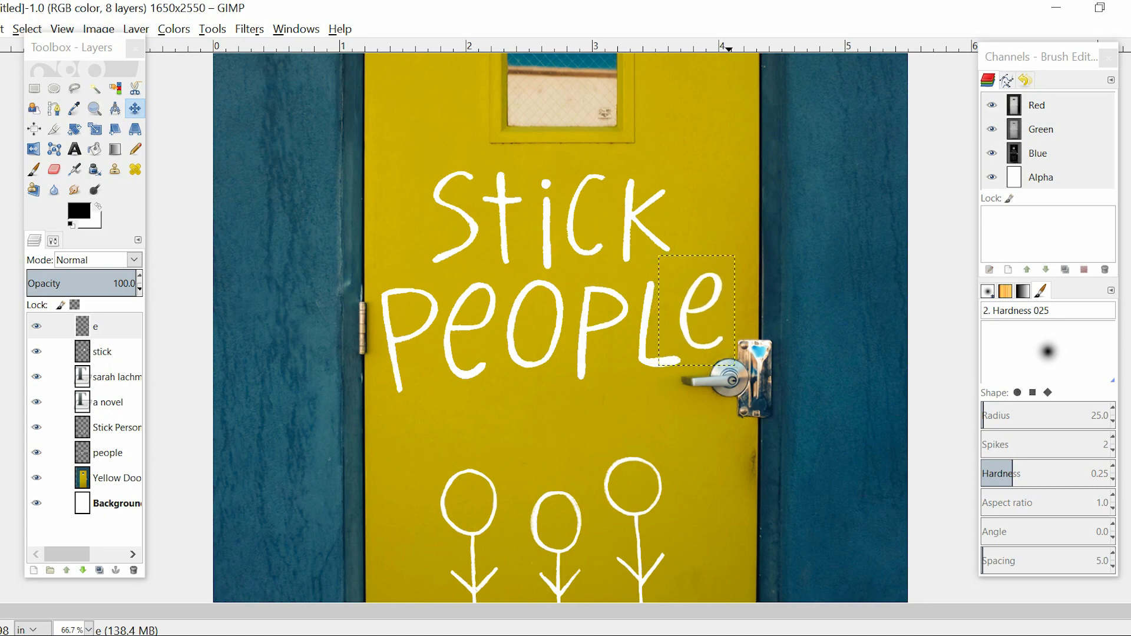
Move the stick figures layer slightly up and to the right beneath the title
{"action": "key", "text": "minus"}
{"action": "key", "text": "minus"}
{"action": "key", "text": "minus"}
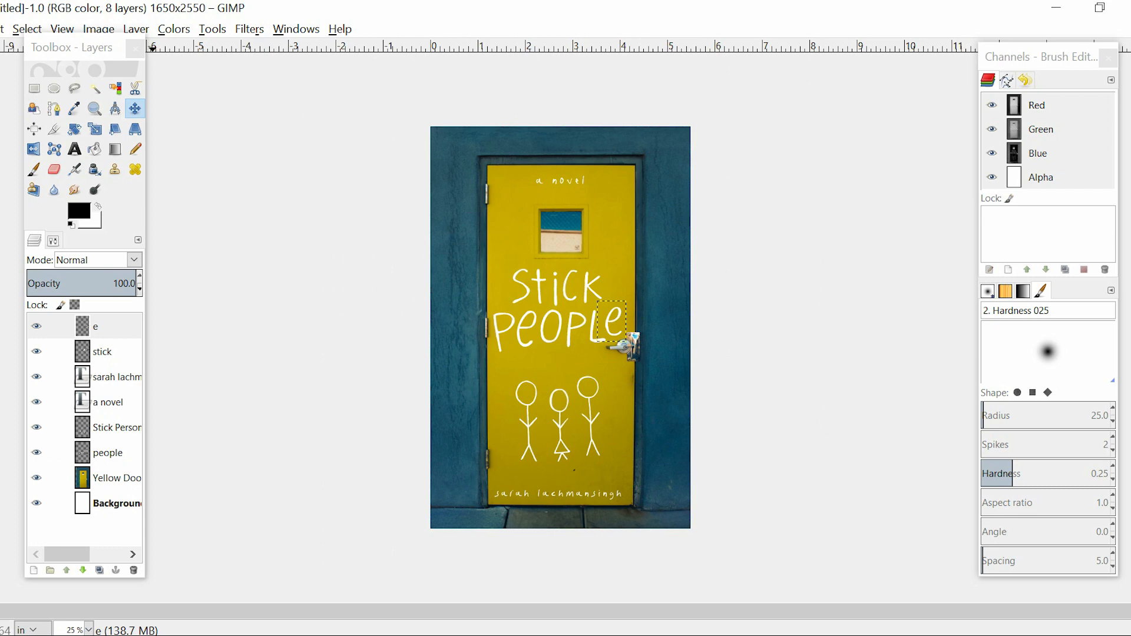
{"action": "left_click", "coordinate": [112, 427]}
{"action": "left_click_drag", "start_coordinate": [558, 424], "coordinate": [565, 414]}
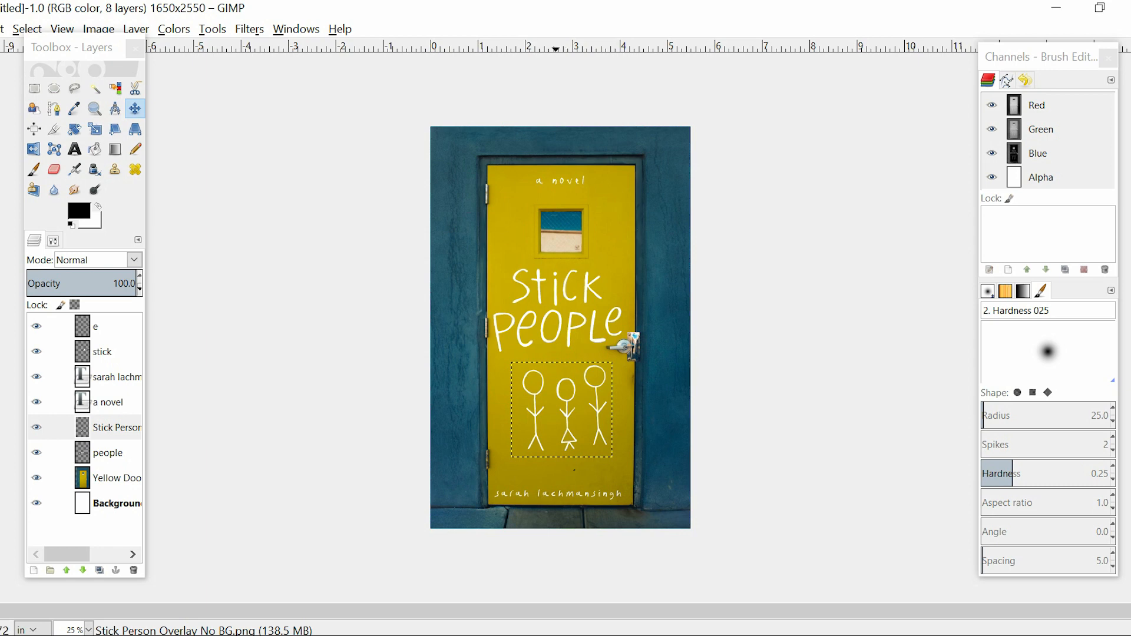
Lasso the rightmost stick figure on the stick figures layer, cut it out, and paste it in place as a new layer
{"action": "key", "text": "1"}
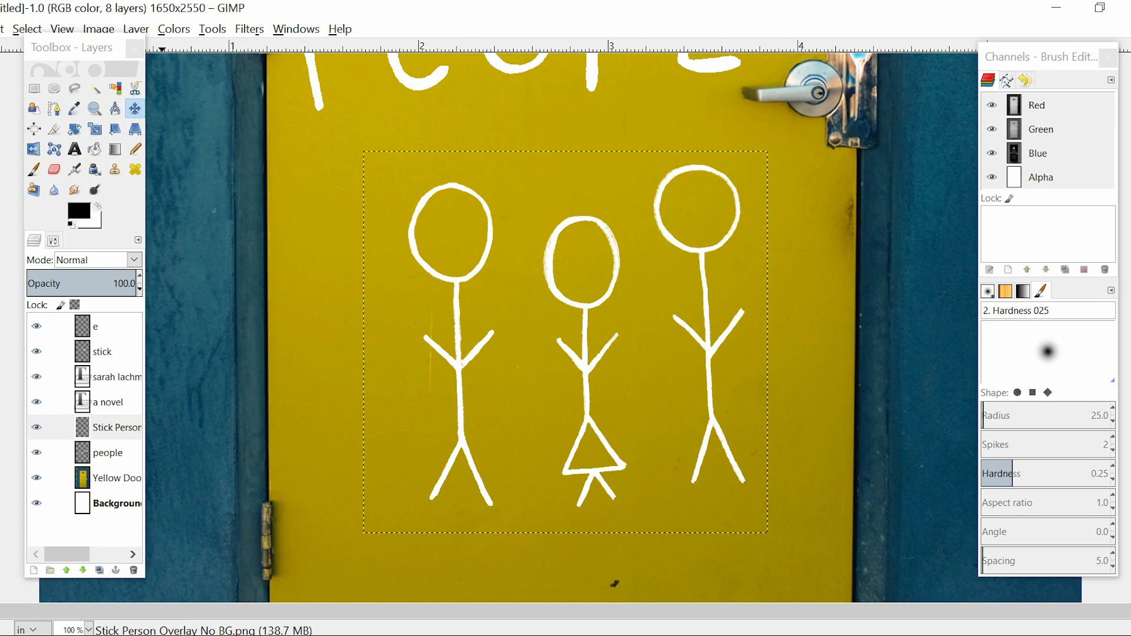
{"action": "left_click", "coordinate": [75, 88]}
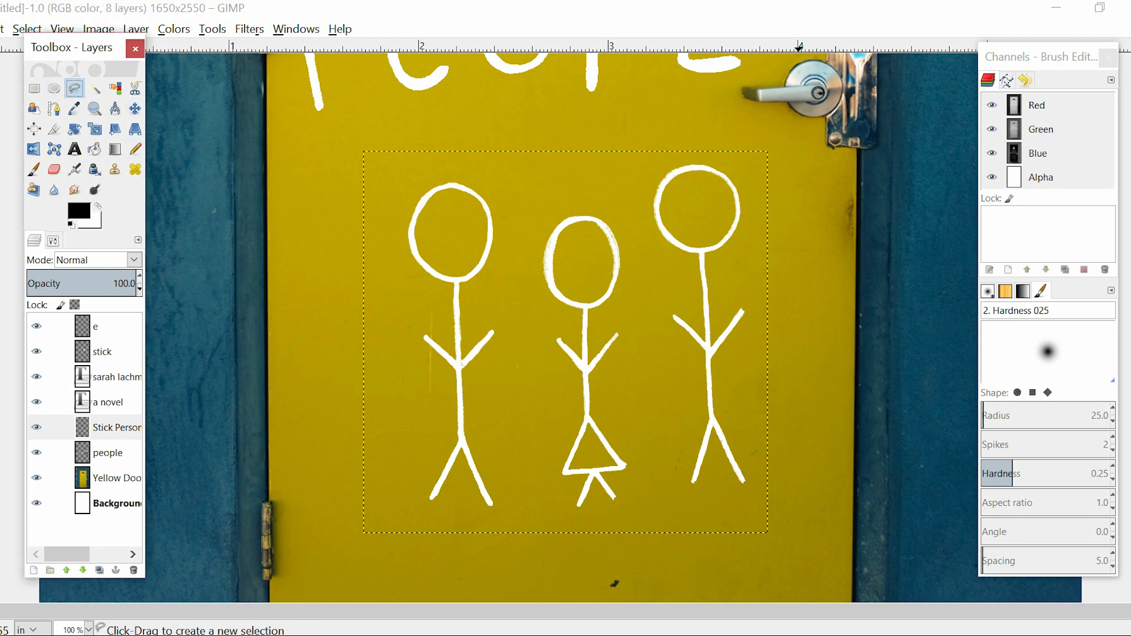
{"action": "mouse_move", "coordinate": [628, 152]}
{"action": "left_mouse_down"}
{"action": "mouse_move", "coordinate": [650, 422]}
{"action": "mouse_move", "coordinate": [629, 152]}
{"action": "left_mouse_up"}
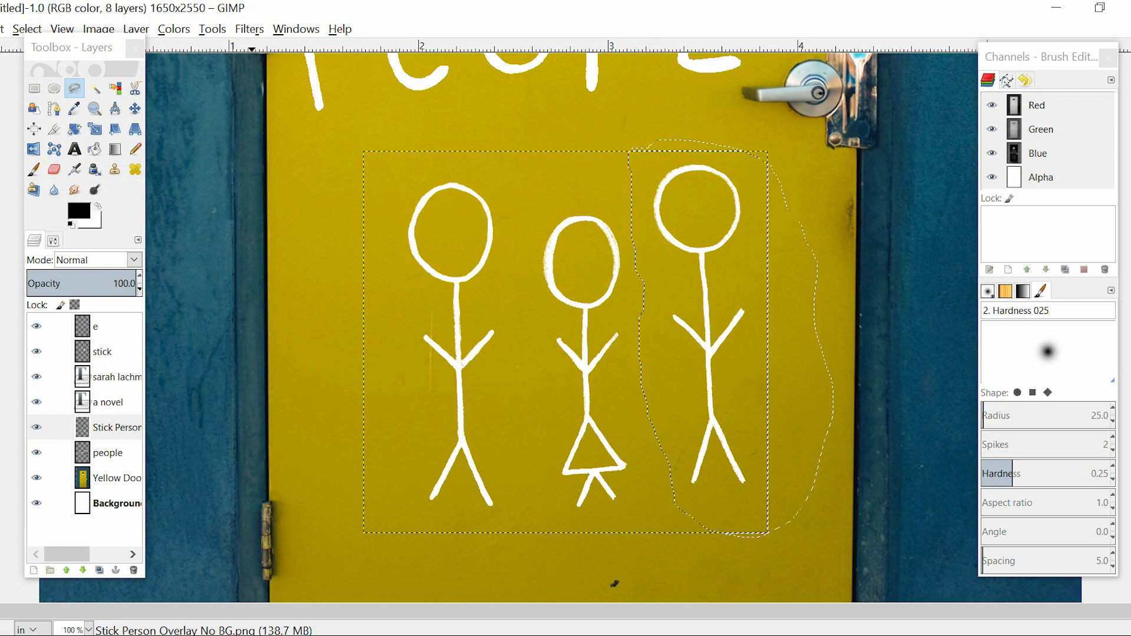
{"action": "key", "text": "ctrl+c"}
{"action": "key", "text": "Delete"}
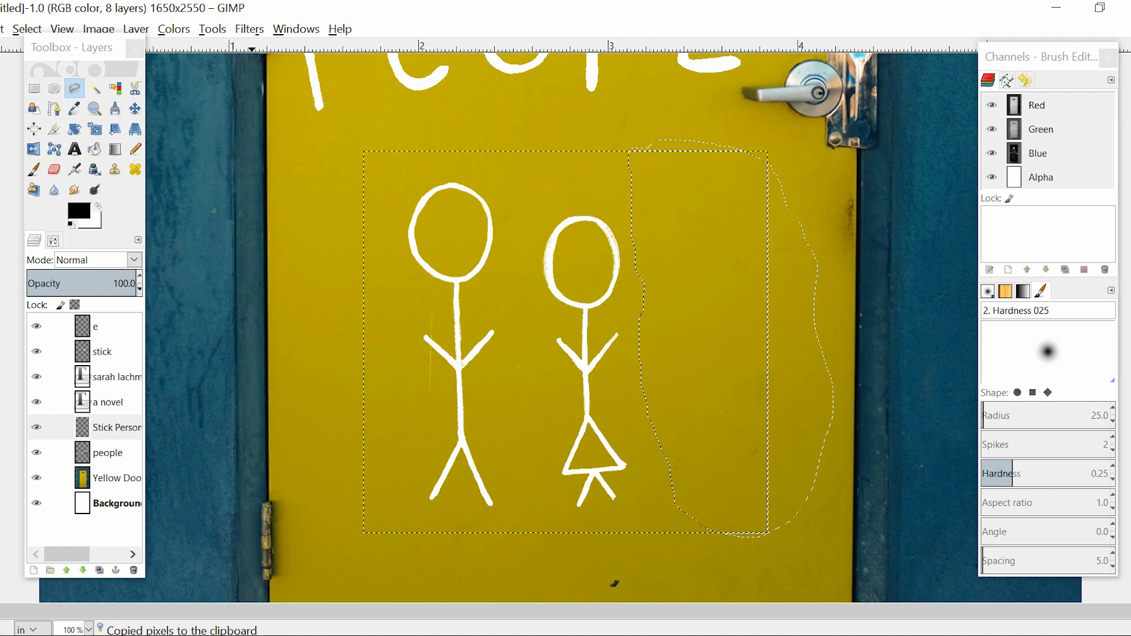
{"action": "key", "text": "ctrl+v"}
{"action": "left_click", "coordinate": [105, 330]}
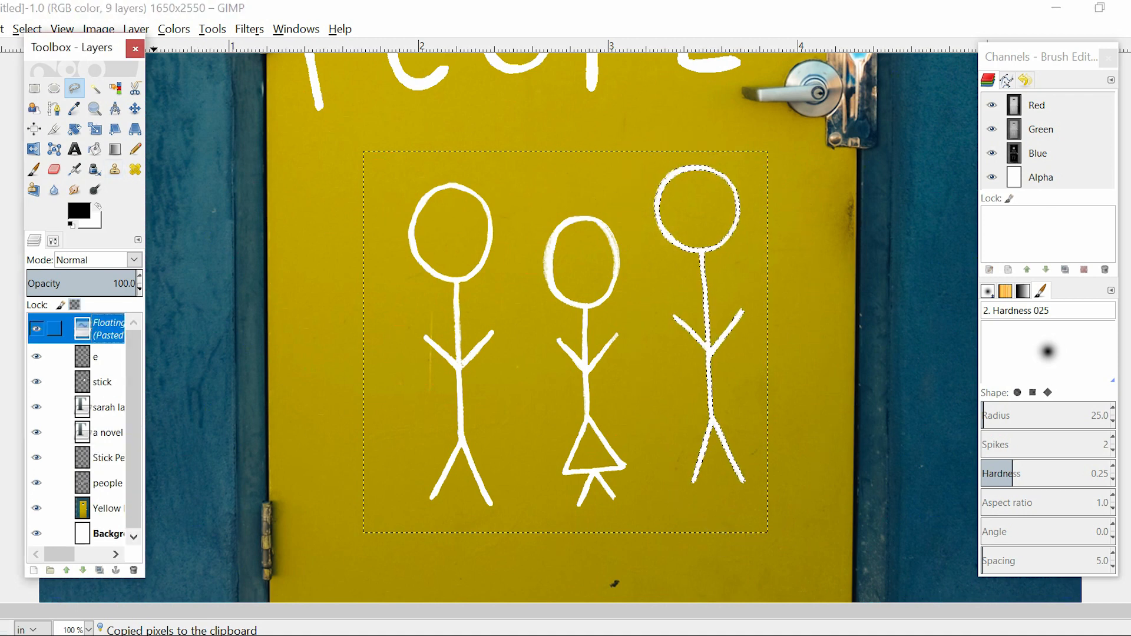
{"action": "right_click", "coordinate": [105, 329]}
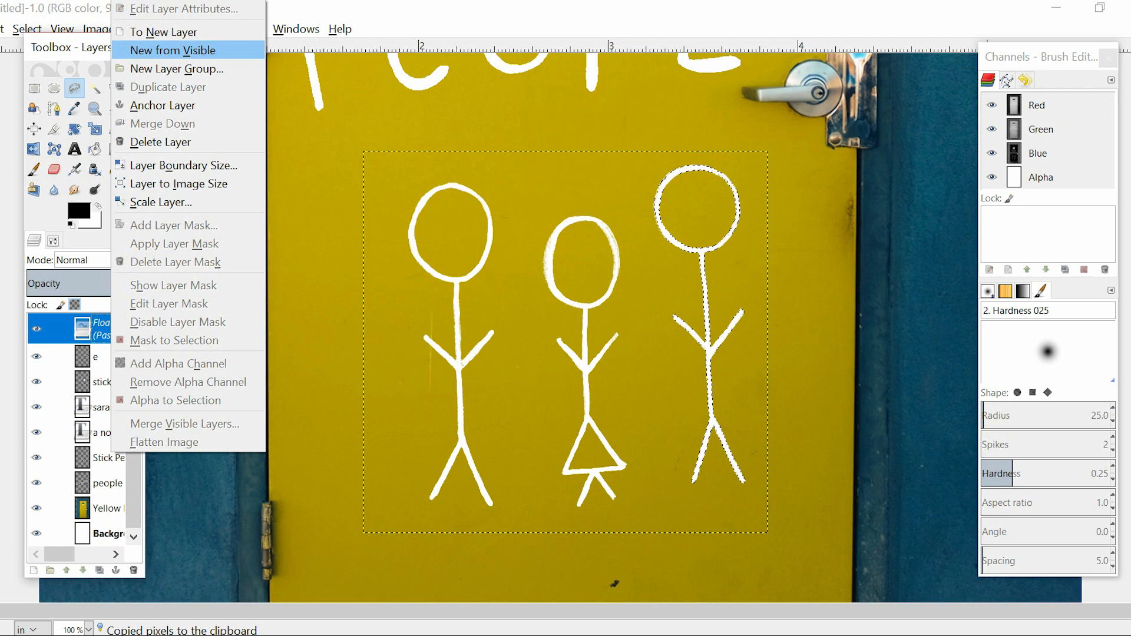
{"action": "left_click", "coordinate": [163, 32]}
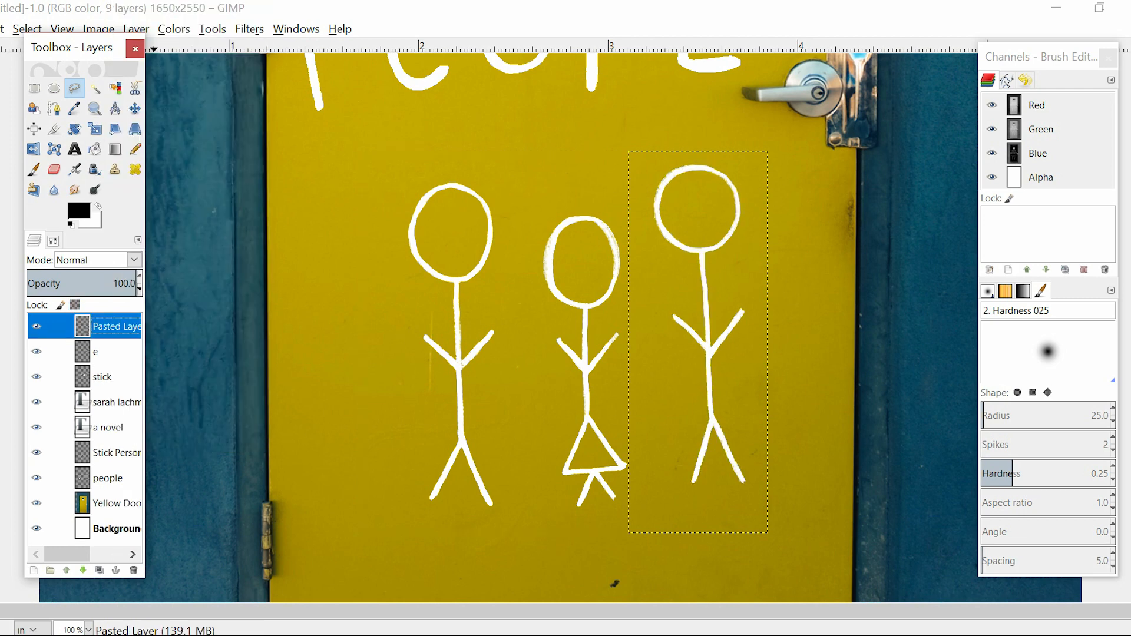
Rename the pasted stick figure layer as "man"
{"action": "double_click", "coordinate": [112, 327]}
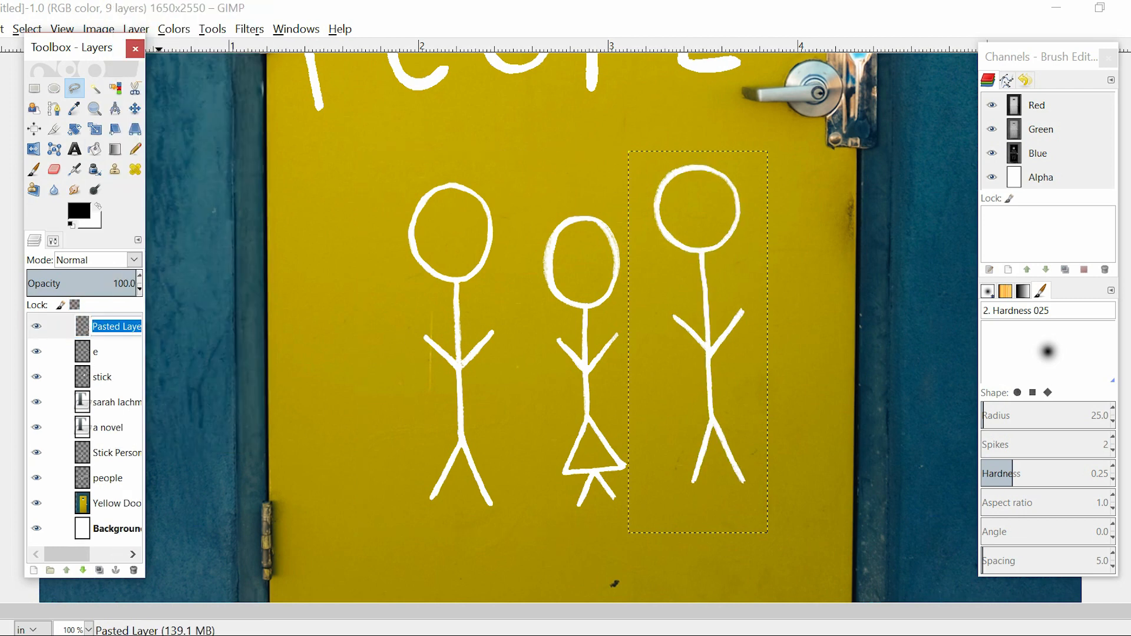
{"action": "key", "text": "BackSpace"}
{"action": "type", "text": "man"}
{"action": "key", "text": "Return"}
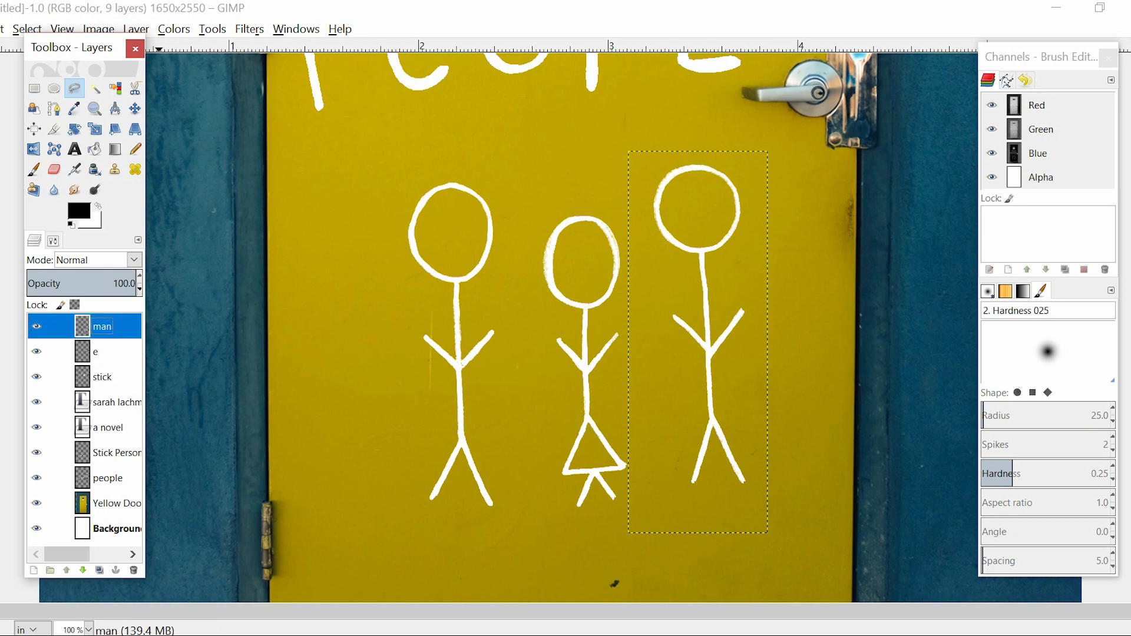
Lower the "man" layer slightly so its figure lines up with the leftmost stick figure
{"action": "left_click", "coordinate": [135, 108]}
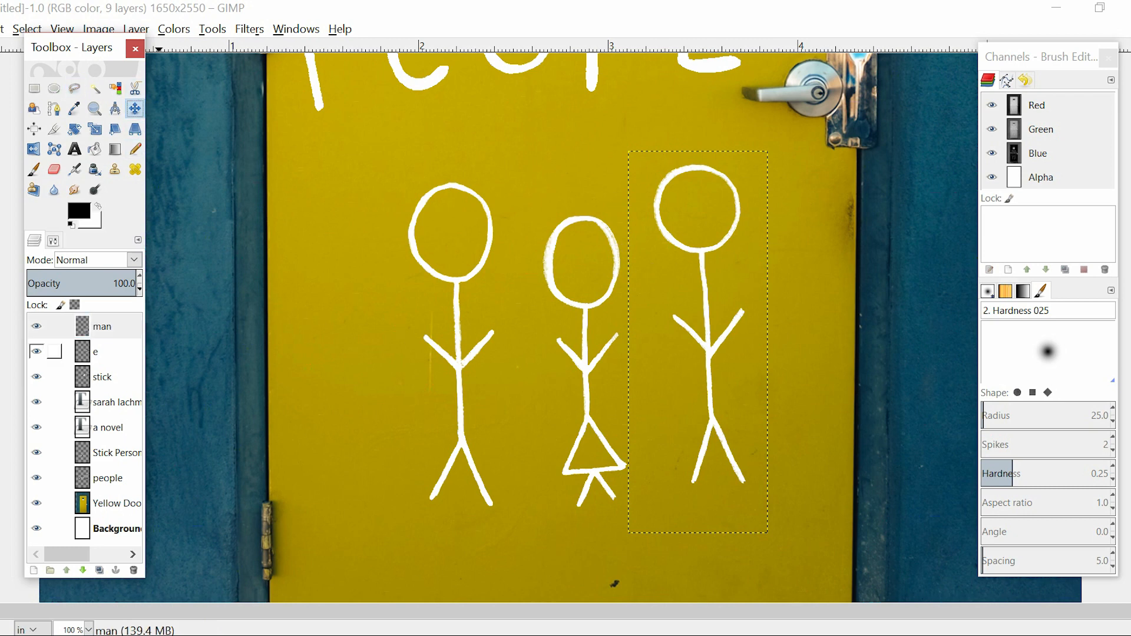
{"action": "left_click", "coordinate": [102, 326]}
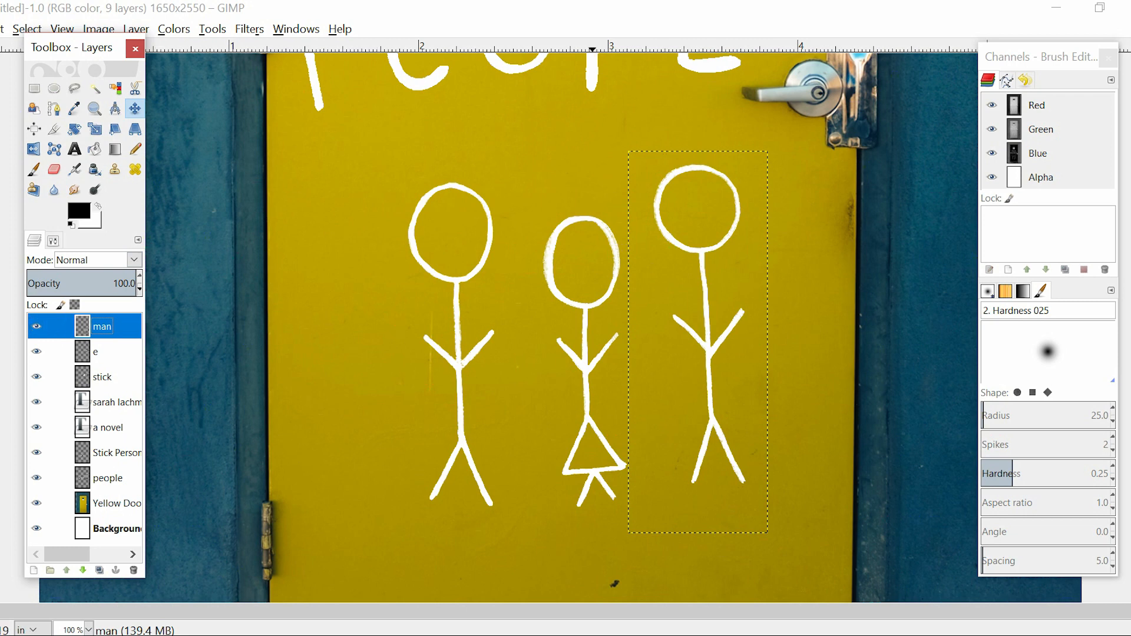
{"action": "left_click", "coordinate": [665, 235]}
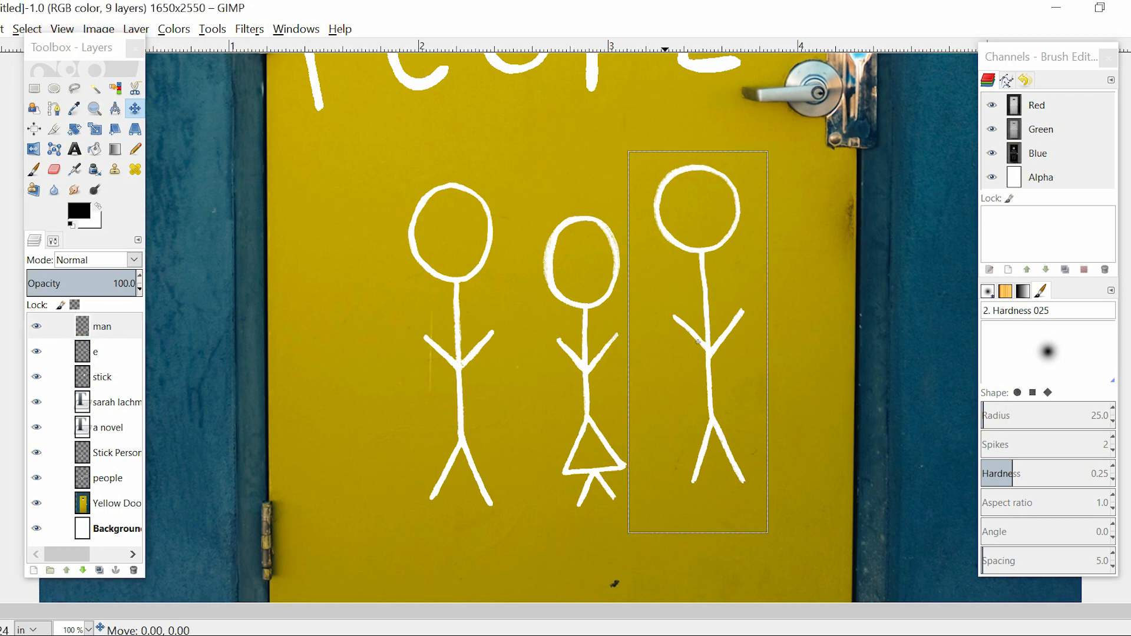
{"action": "key", "text": "Down"}
{"action": "key", "text": "Down"}
{"action": "key", "text": "Down"}
{"action": "key", "text": "Down"}
{"action": "key", "text": "Down"}
{"action": "key", "text": "Down"}
{"action": "key", "text": "Down"}
{"action": "key", "text": "Down"}
{"action": "key", "text": "Down"}
{"action": "key", "text": "Down"}
{"action": "key", "text": "Down"}
{"action": "key", "text": "Down"}
{"action": "key", "text": "Down"}
{"action": "key", "text": "Down"}
{"action": "key", "text": "Down"}
{"action": "key", "text": "Down"}
{"action": "key", "text": "Down"}
{"action": "key", "text": "Down"}
{"action": "key", "text": "Down"}
{"action": "key", "text": "Down"}
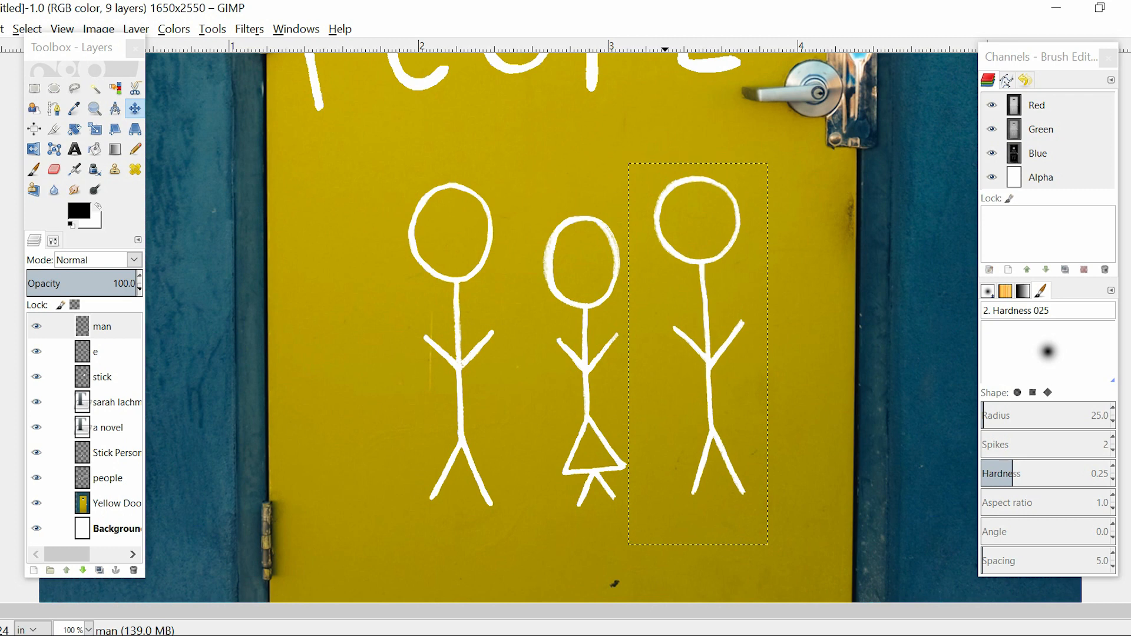
{"action": "key", "text": "Up"}
{"action": "key", "text": "Up"}
{"action": "key", "text": "Up"}
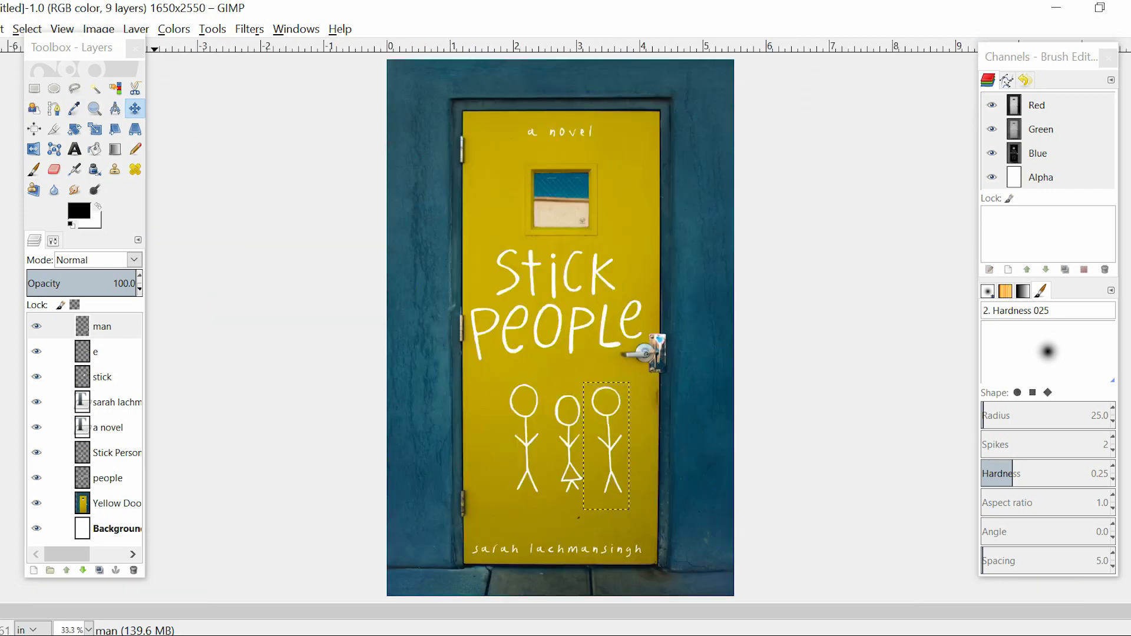
Place the stick figures layer directly above "man" and merge it down so all three figures share one layer
{"action": "left_click", "coordinate": [101, 326]}
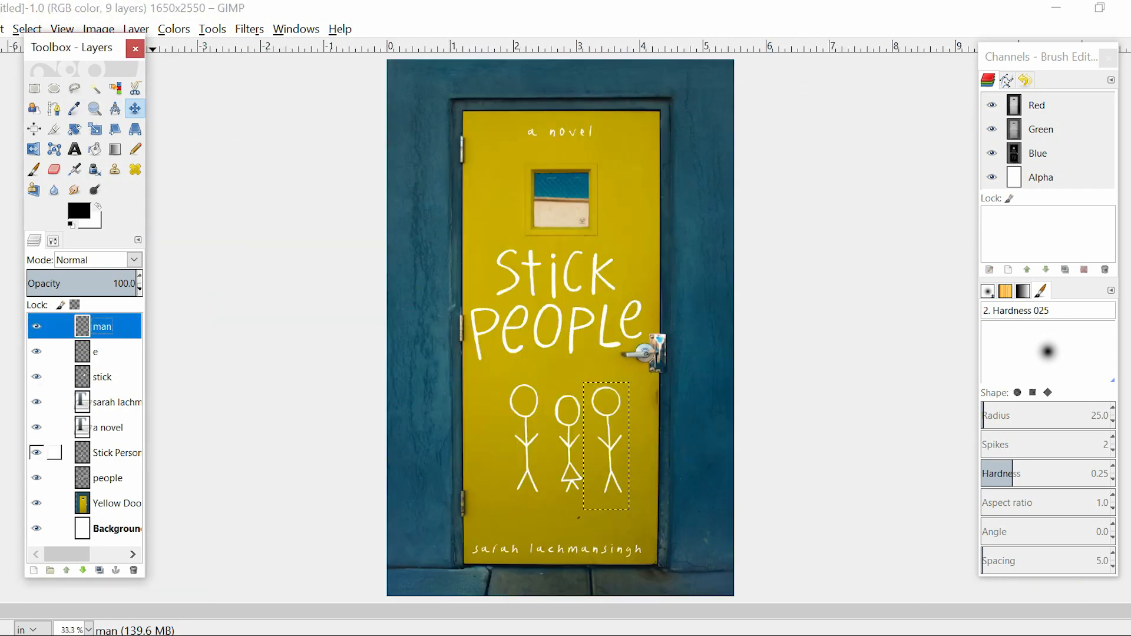
{"action": "left_click", "coordinate": [117, 453]}
{"action": "left_click", "coordinate": [37, 453]}
{"action": "left_click", "coordinate": [37, 453]}
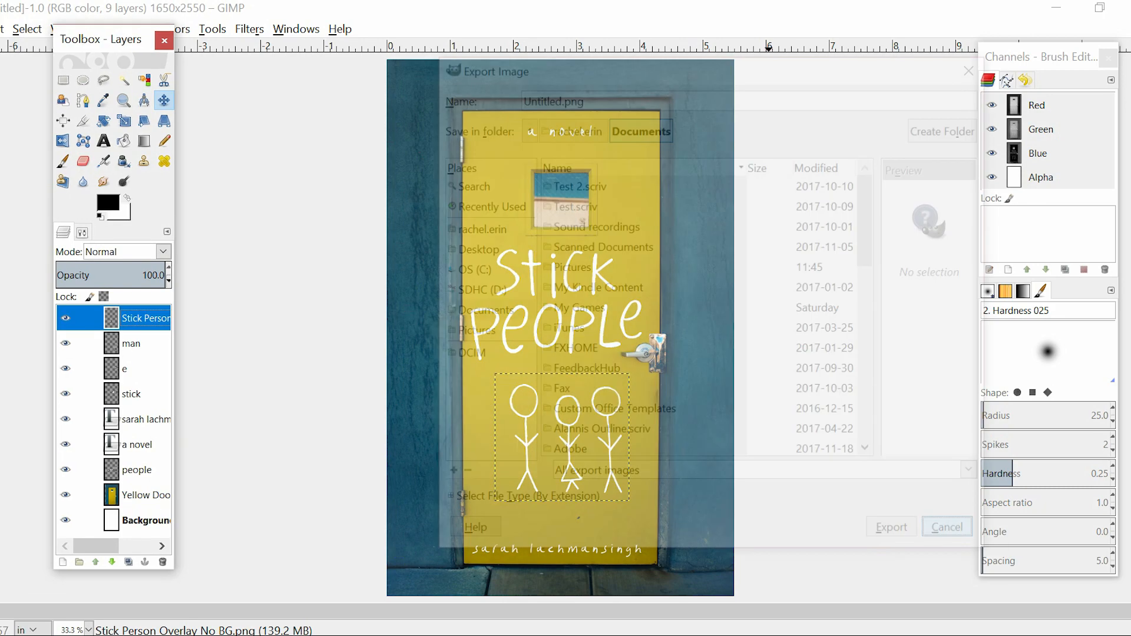
{"action": "right_click", "coordinate": [149, 319]}
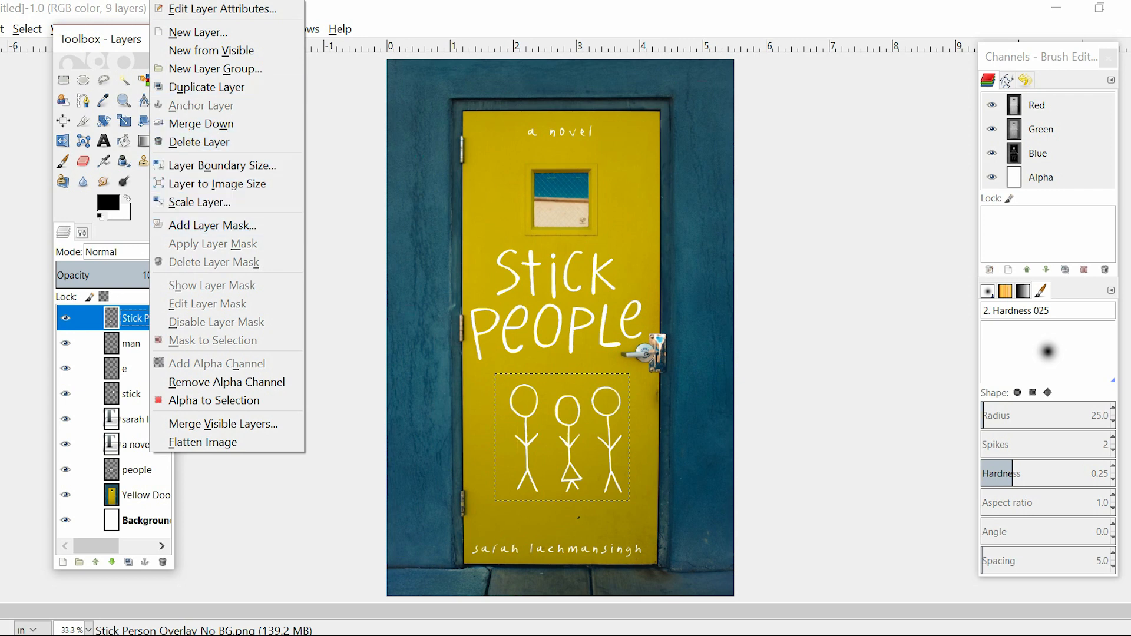
{"action": "left_click", "coordinate": [201, 124]}
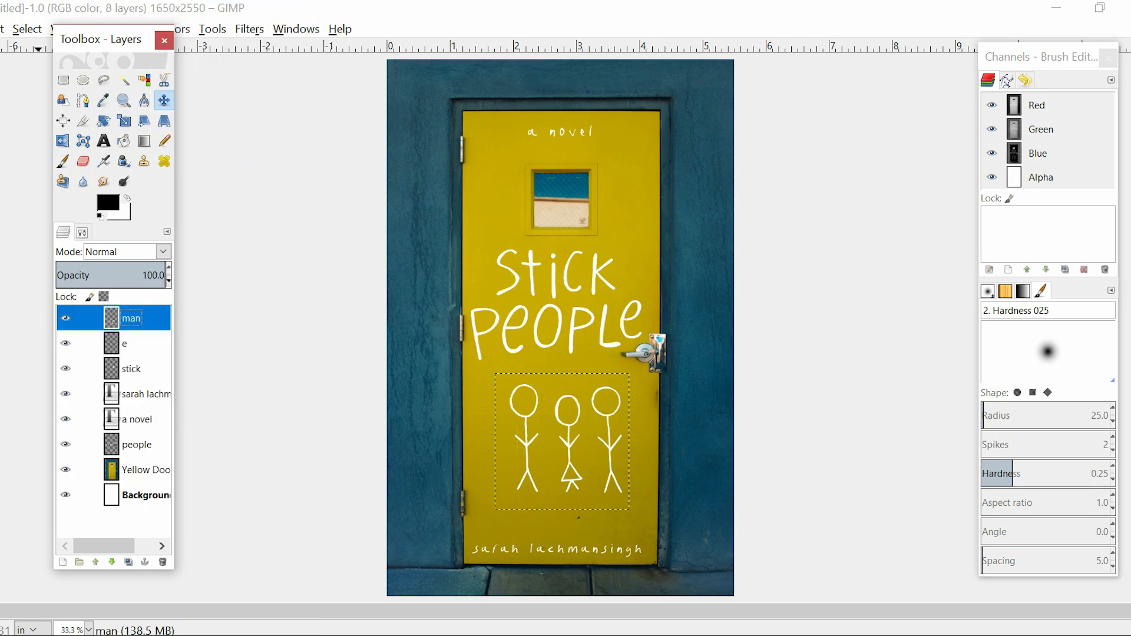
{"action": "left_click", "coordinate": [65, 318]}
{"action": "left_click", "coordinate": [65, 318]}
Place "people" directly below "stick", and merge the "e" and "stick" layers down into it as one title layer
{"action": "left_click", "coordinate": [125, 343]}
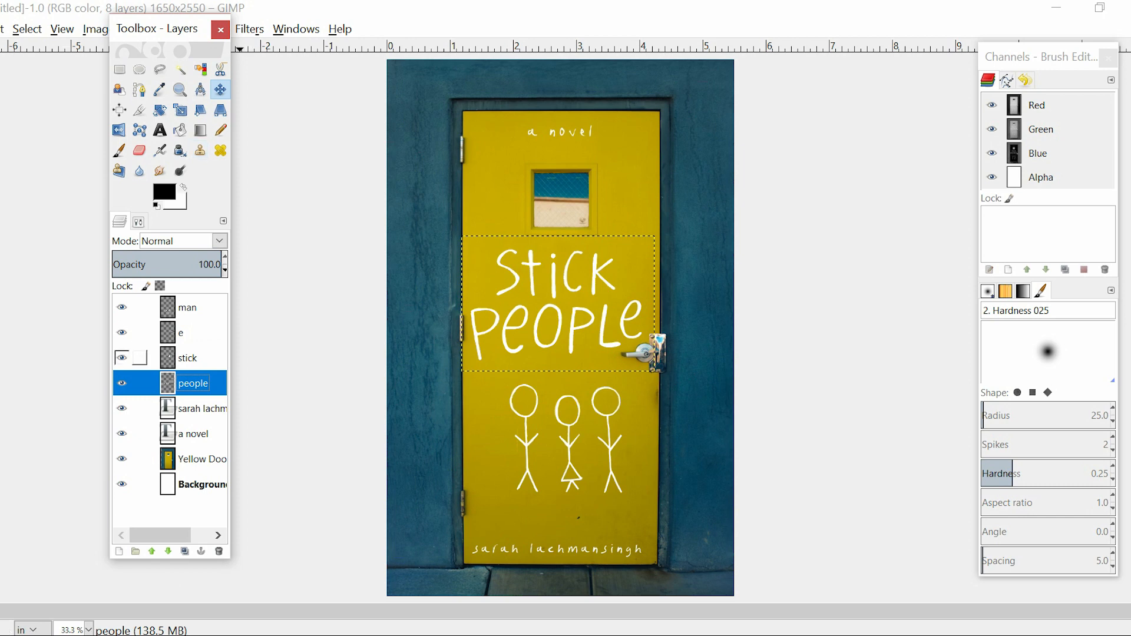
{"action": "left_click", "coordinate": [189, 333]}
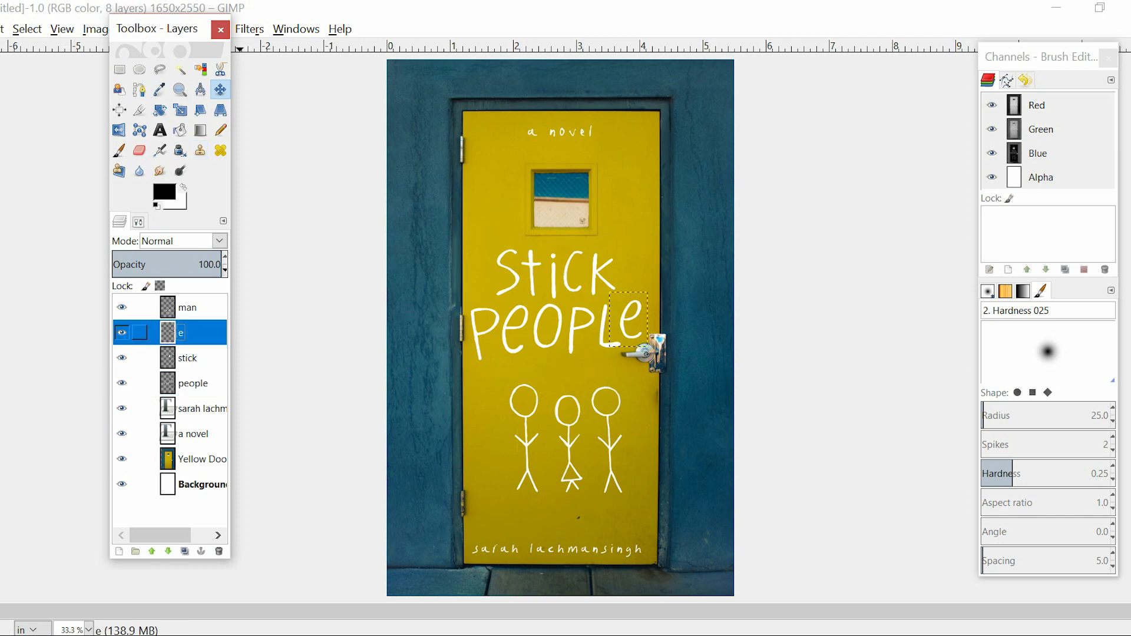
{"action": "left_click", "coordinate": [192, 384]}
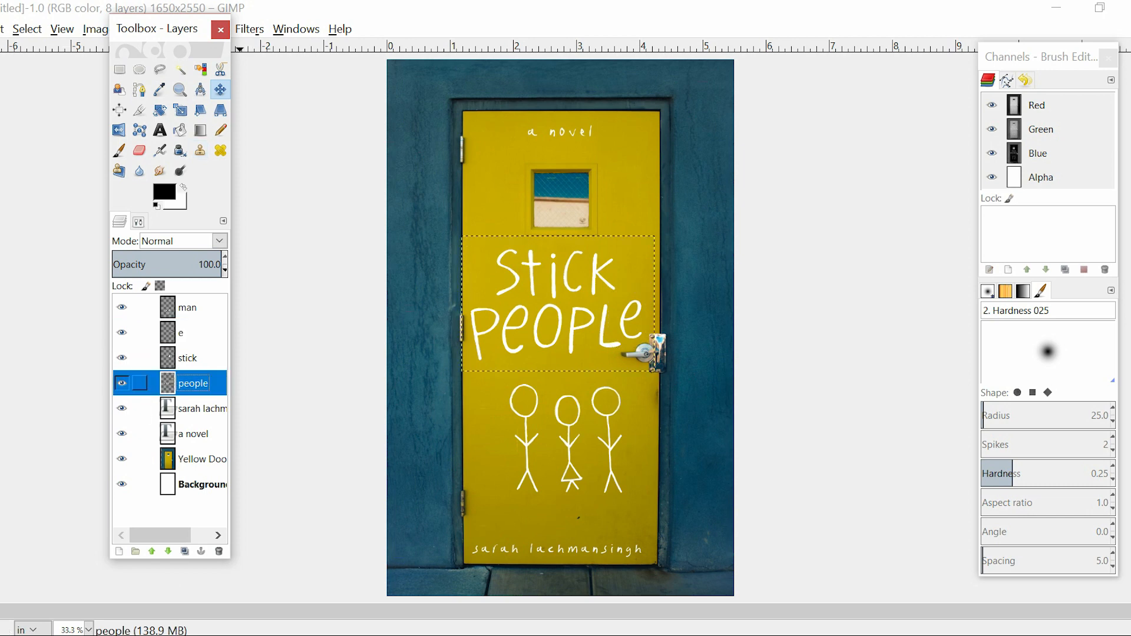
{"action": "left_click", "coordinate": [194, 333]}
{"action": "right_click", "coordinate": [194, 332]}
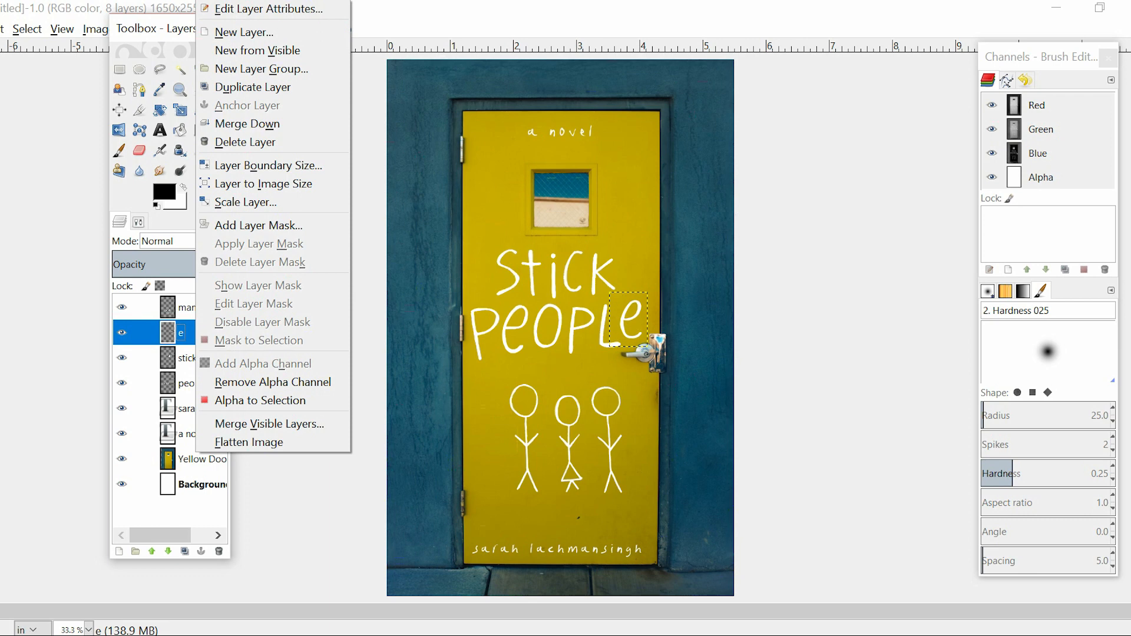
{"action": "left_click", "coordinate": [248, 124]}
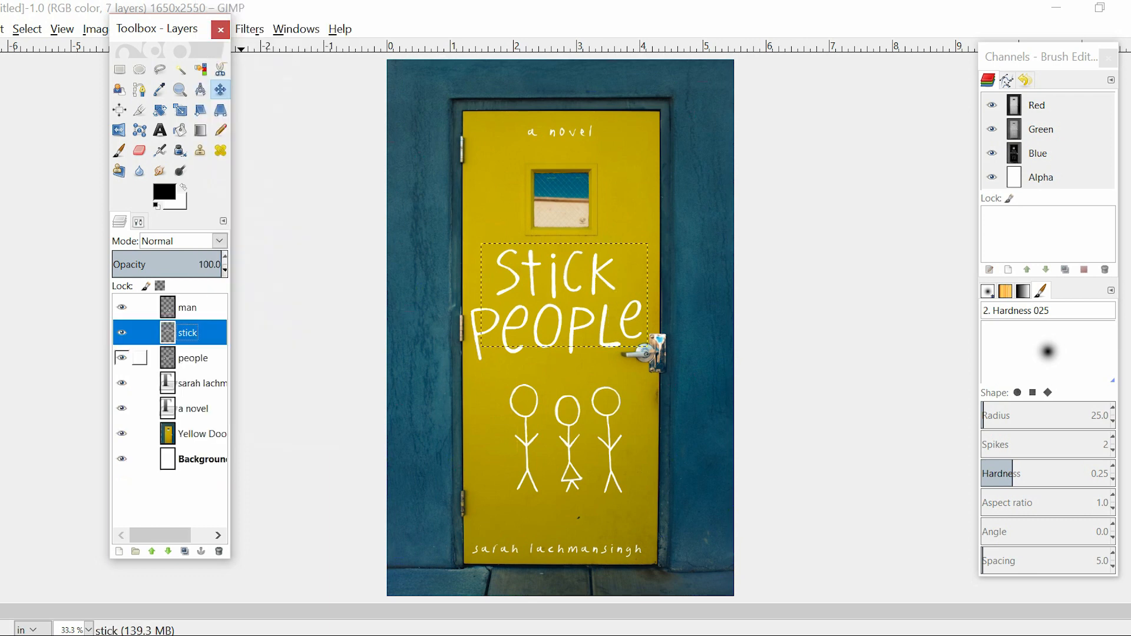
{"action": "right_click", "coordinate": [177, 333]}
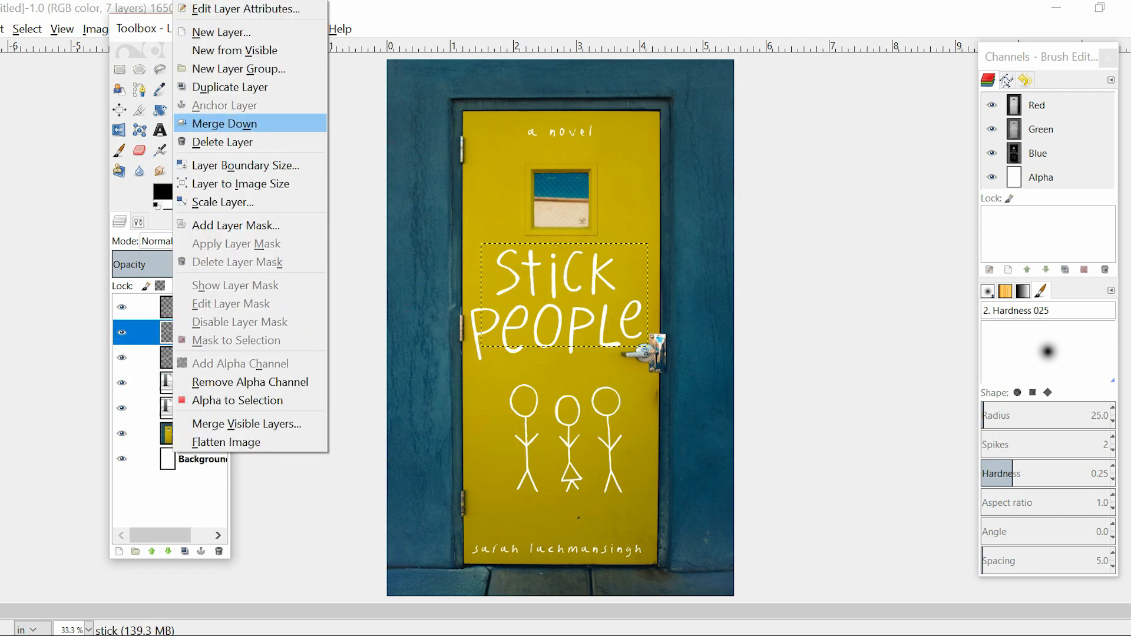
{"action": "left_click", "coordinate": [248, 122]}
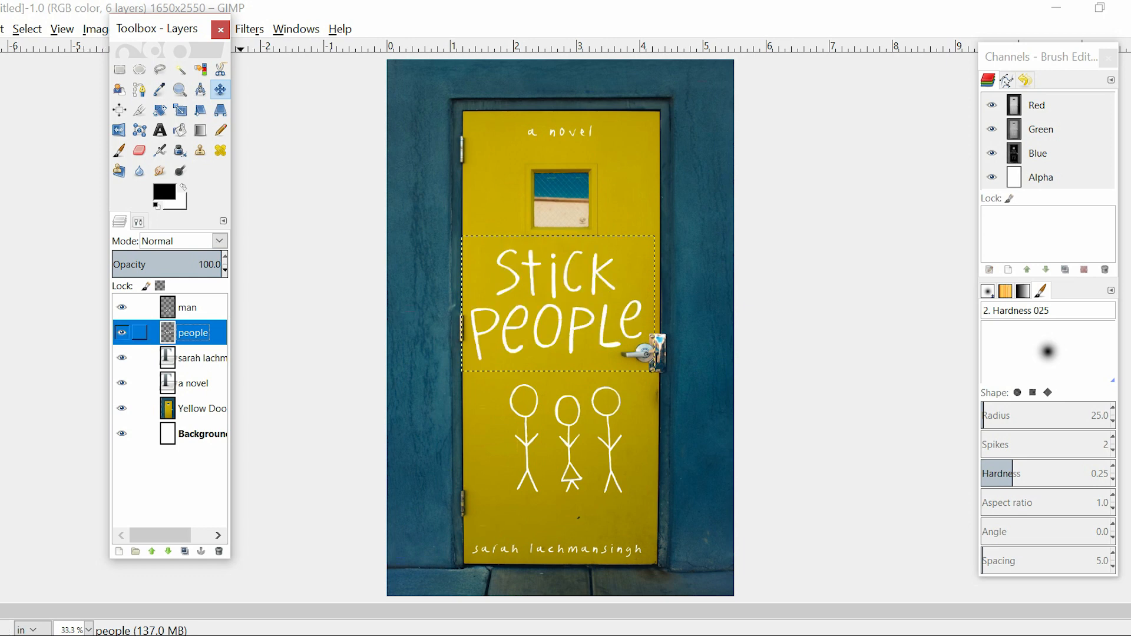
Rename the merged "man" layer holding the three figures as "stick"
{"action": "double_click", "coordinate": [189, 307]}
{"action": "left_click", "coordinate": [197, 308]}
{"action": "key", "text": "BackSpace"}
{"action": "key", "text": "BackSpace"}
{"action": "key", "text": "BackSpace"}
{"action": "type", "text": "stick"}
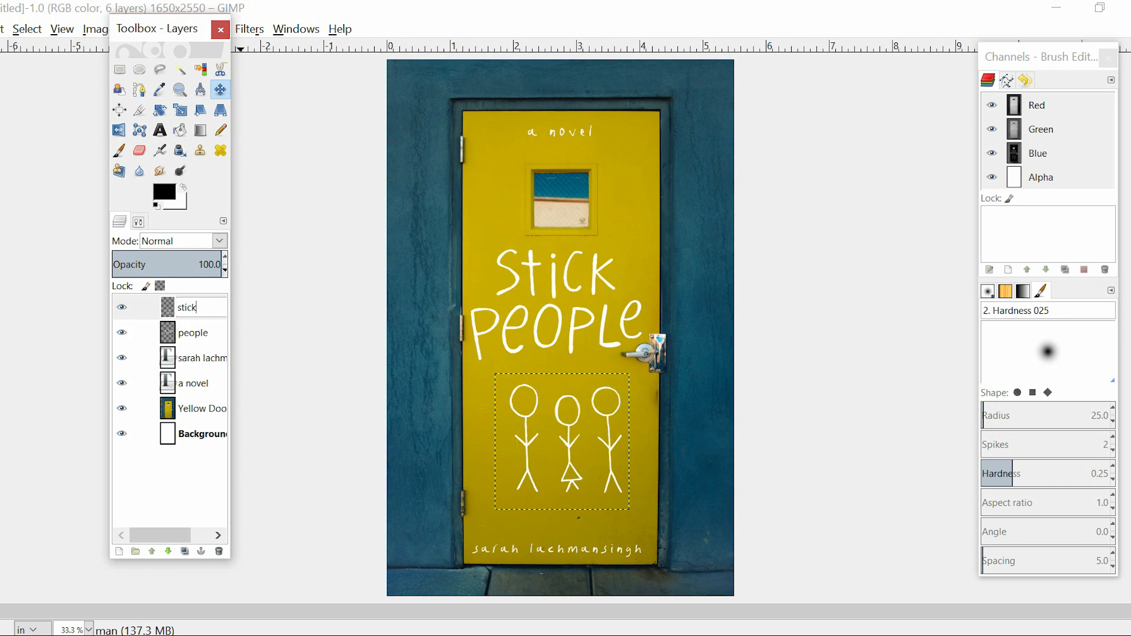
{"action": "key", "text": "Return"}
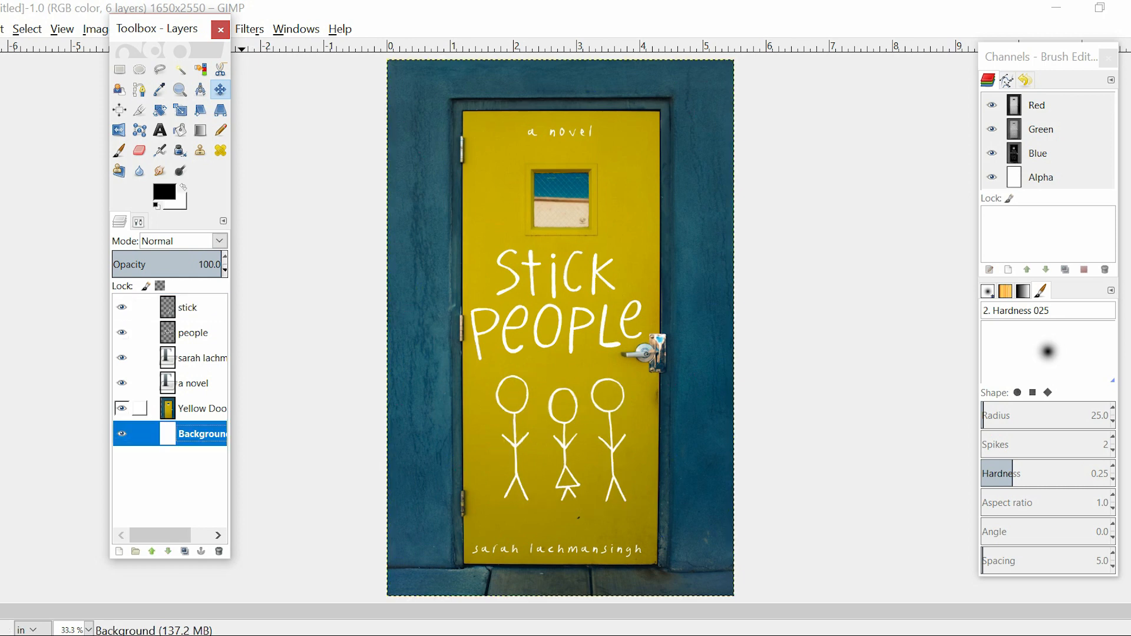
Nudge the author name layer slightly up and to the right near the foot of the door
{"action": "left_click", "coordinate": [193, 359]}
{"action": "left_click_drag", "start_coordinate": [540, 551], "coordinate": [543, 546]}
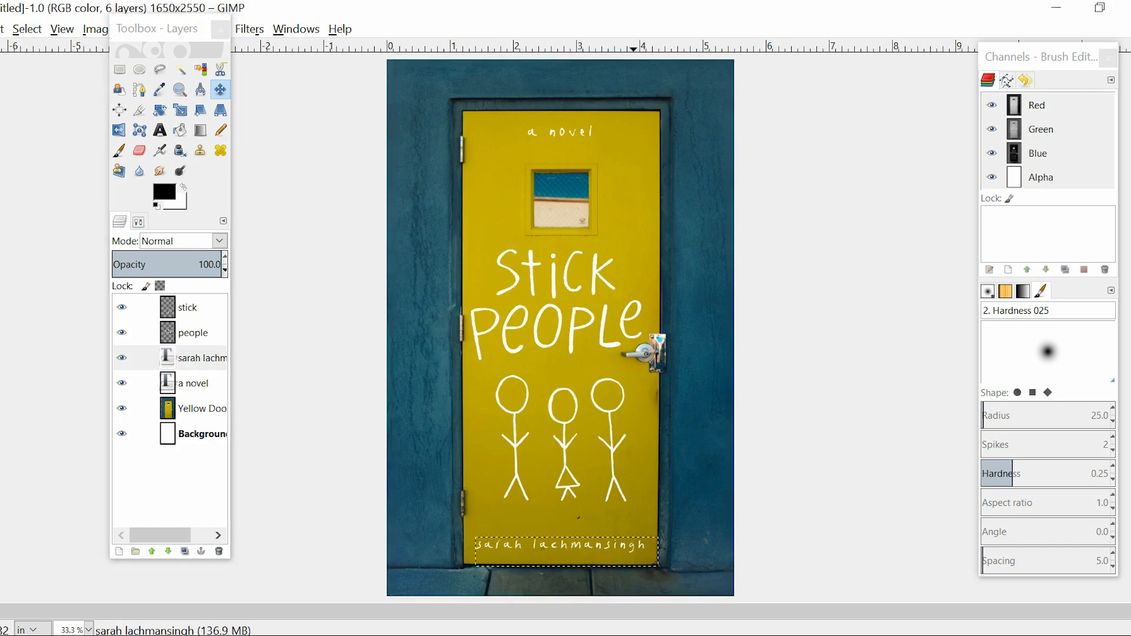
{"action": "left_click_drag", "start_coordinate": [634, 546], "coordinate": [633, 547]}
{"action": "left_click", "coordinate": [193, 434]}
Nudge the "a novel" layer slightly upward above the door window, and make the Background layer active
{"action": "left_click", "coordinate": [194, 383]}
{"action": "left_click_drag", "start_coordinate": [562, 132], "coordinate": [563, 132]}
{"action": "left_click", "coordinate": [194, 434]}
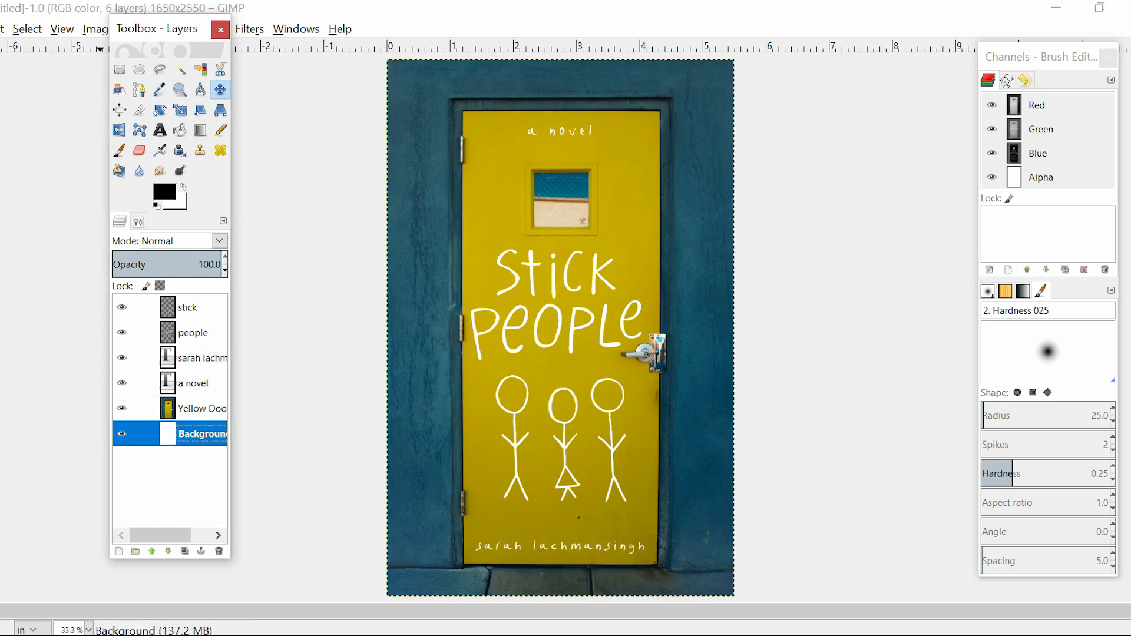